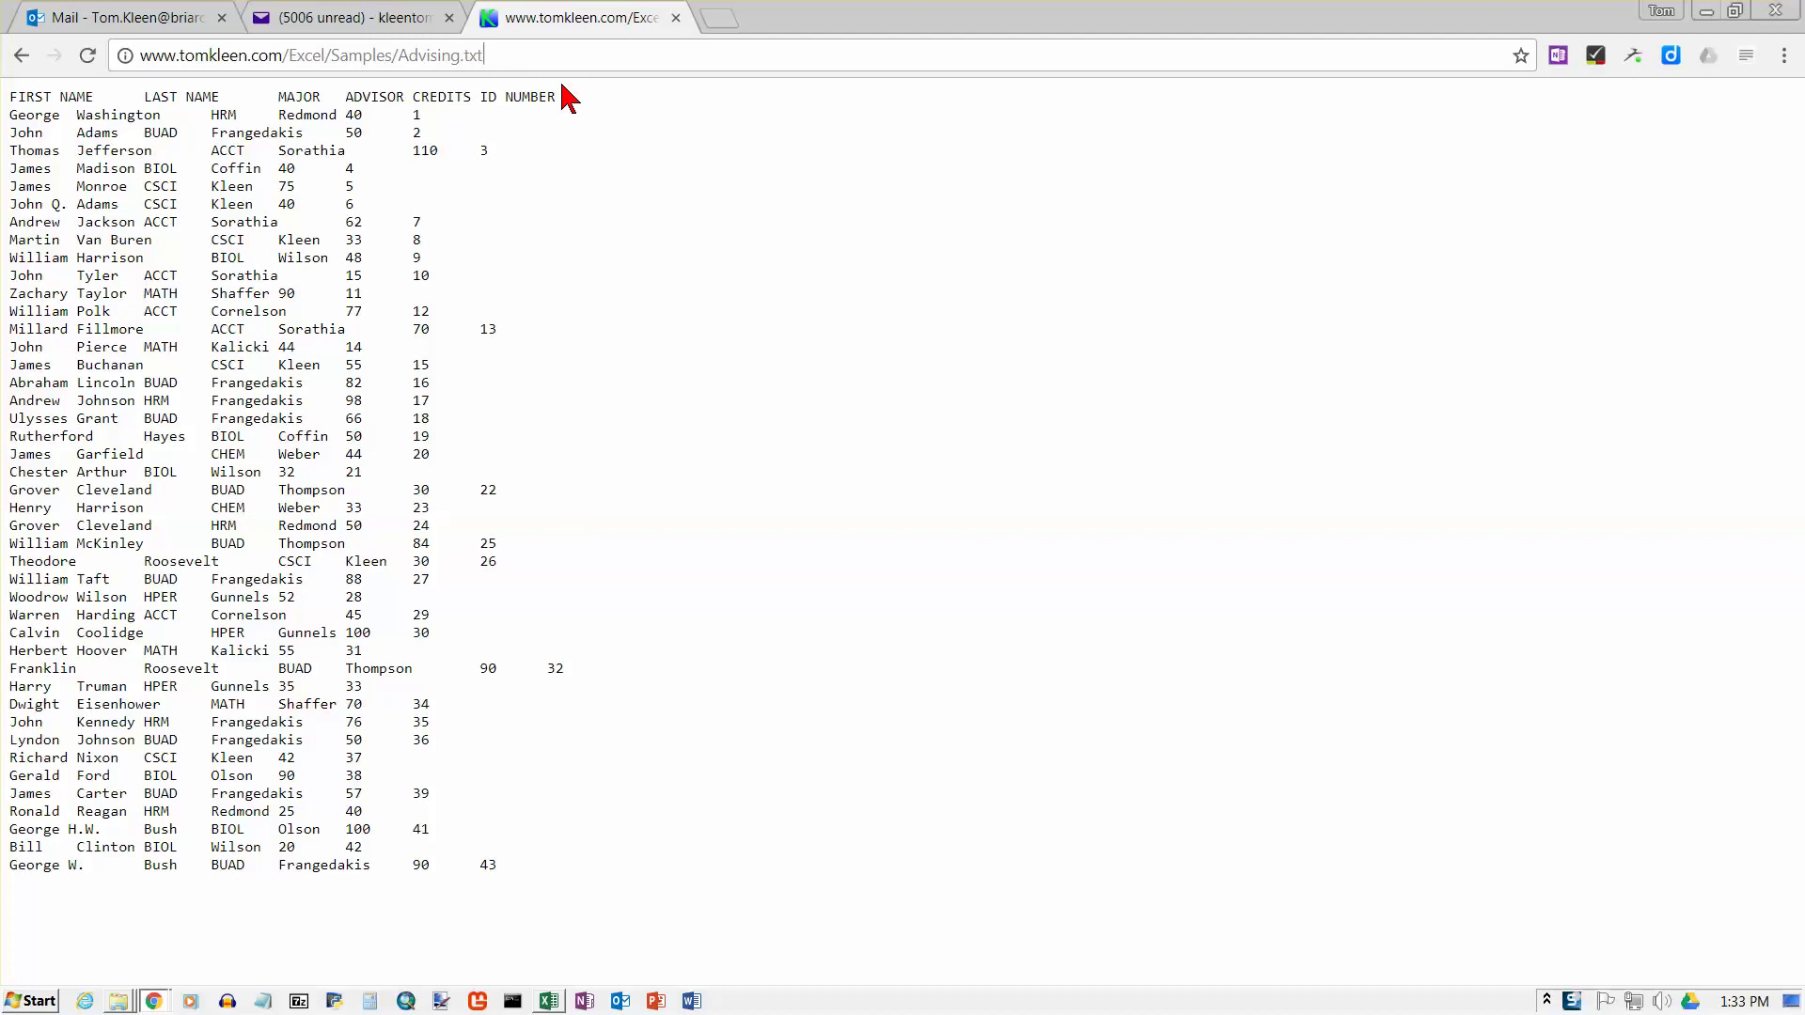
# - Move focus from the Chrome address bar to the Advising.txt page text
pyautogui.click(11, 99)
# - Select the Advising student list text from the FIRST NAME heading down through the last row
pyautogui.doubleClick(265, 115)
pyautogui.doubleClick(341, 115)
pyautogui.doubleClick(368, 114)
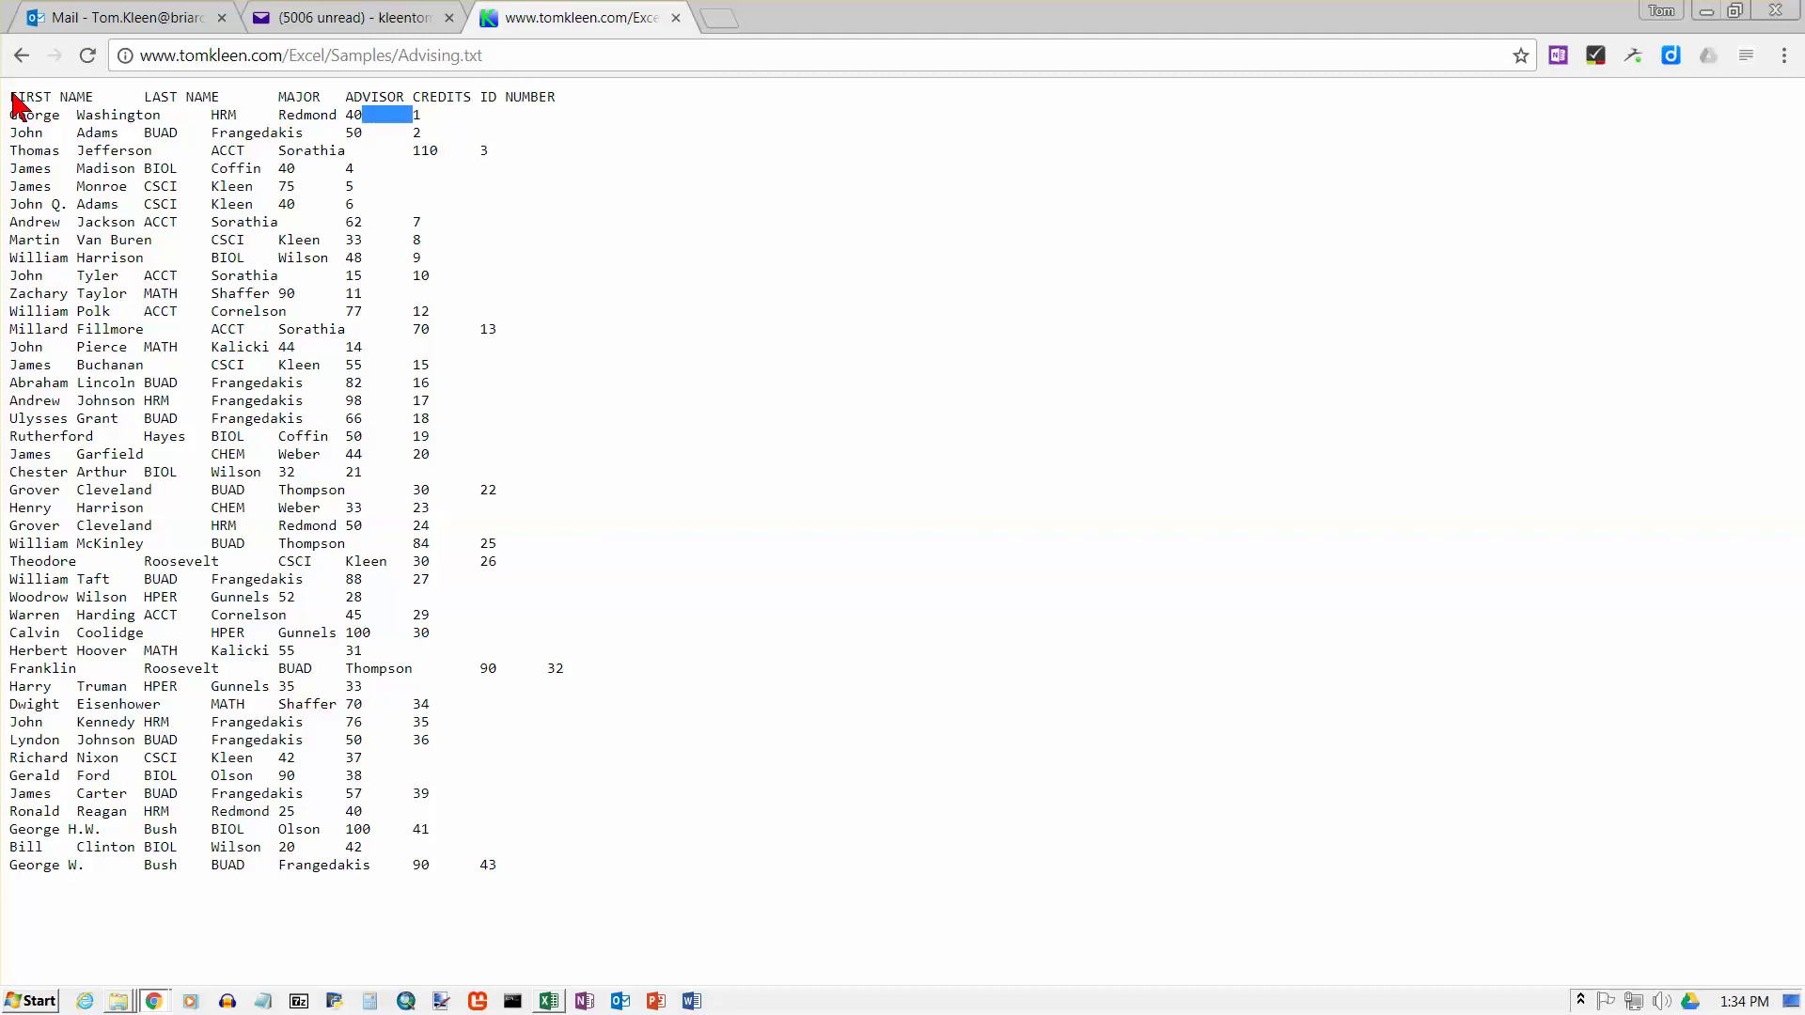
pyautogui.moveTo(11, 98); pyautogui.dragTo(210, 186)
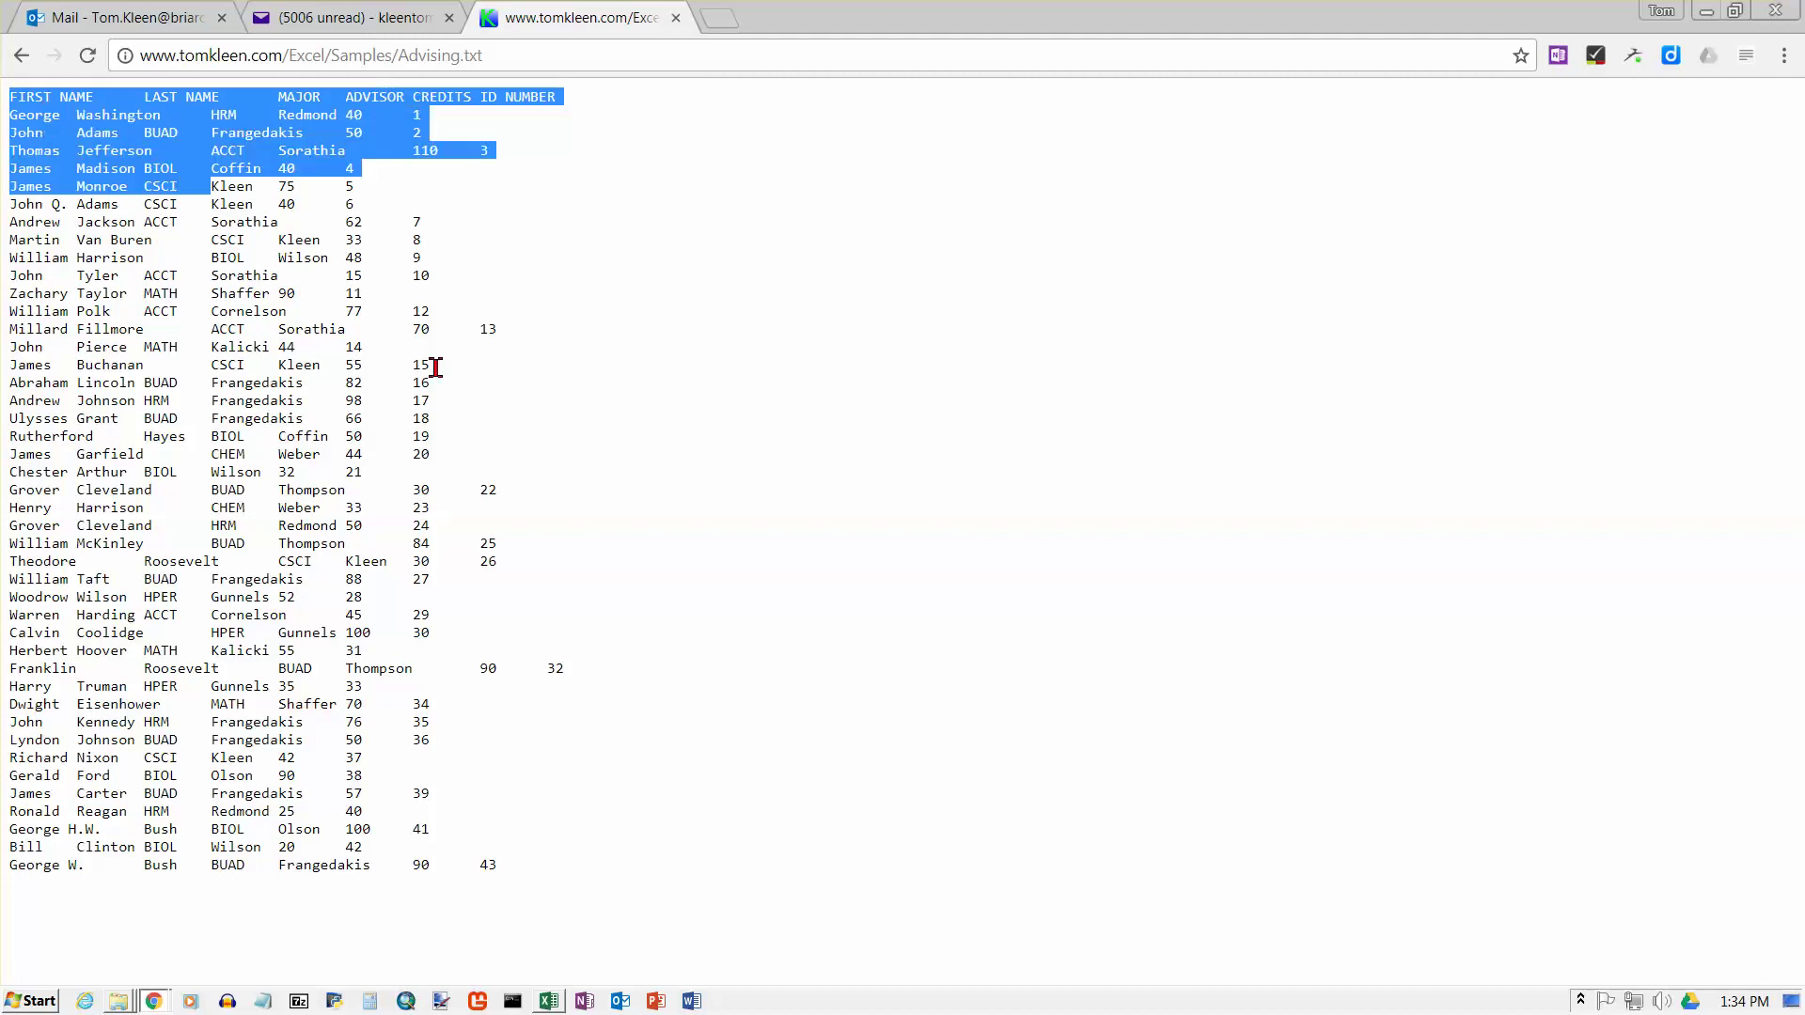
pyautogui.moveTo(435, 367); pyautogui.dragTo(643, 805)
pyautogui.hotkey('ctrl', 'c')
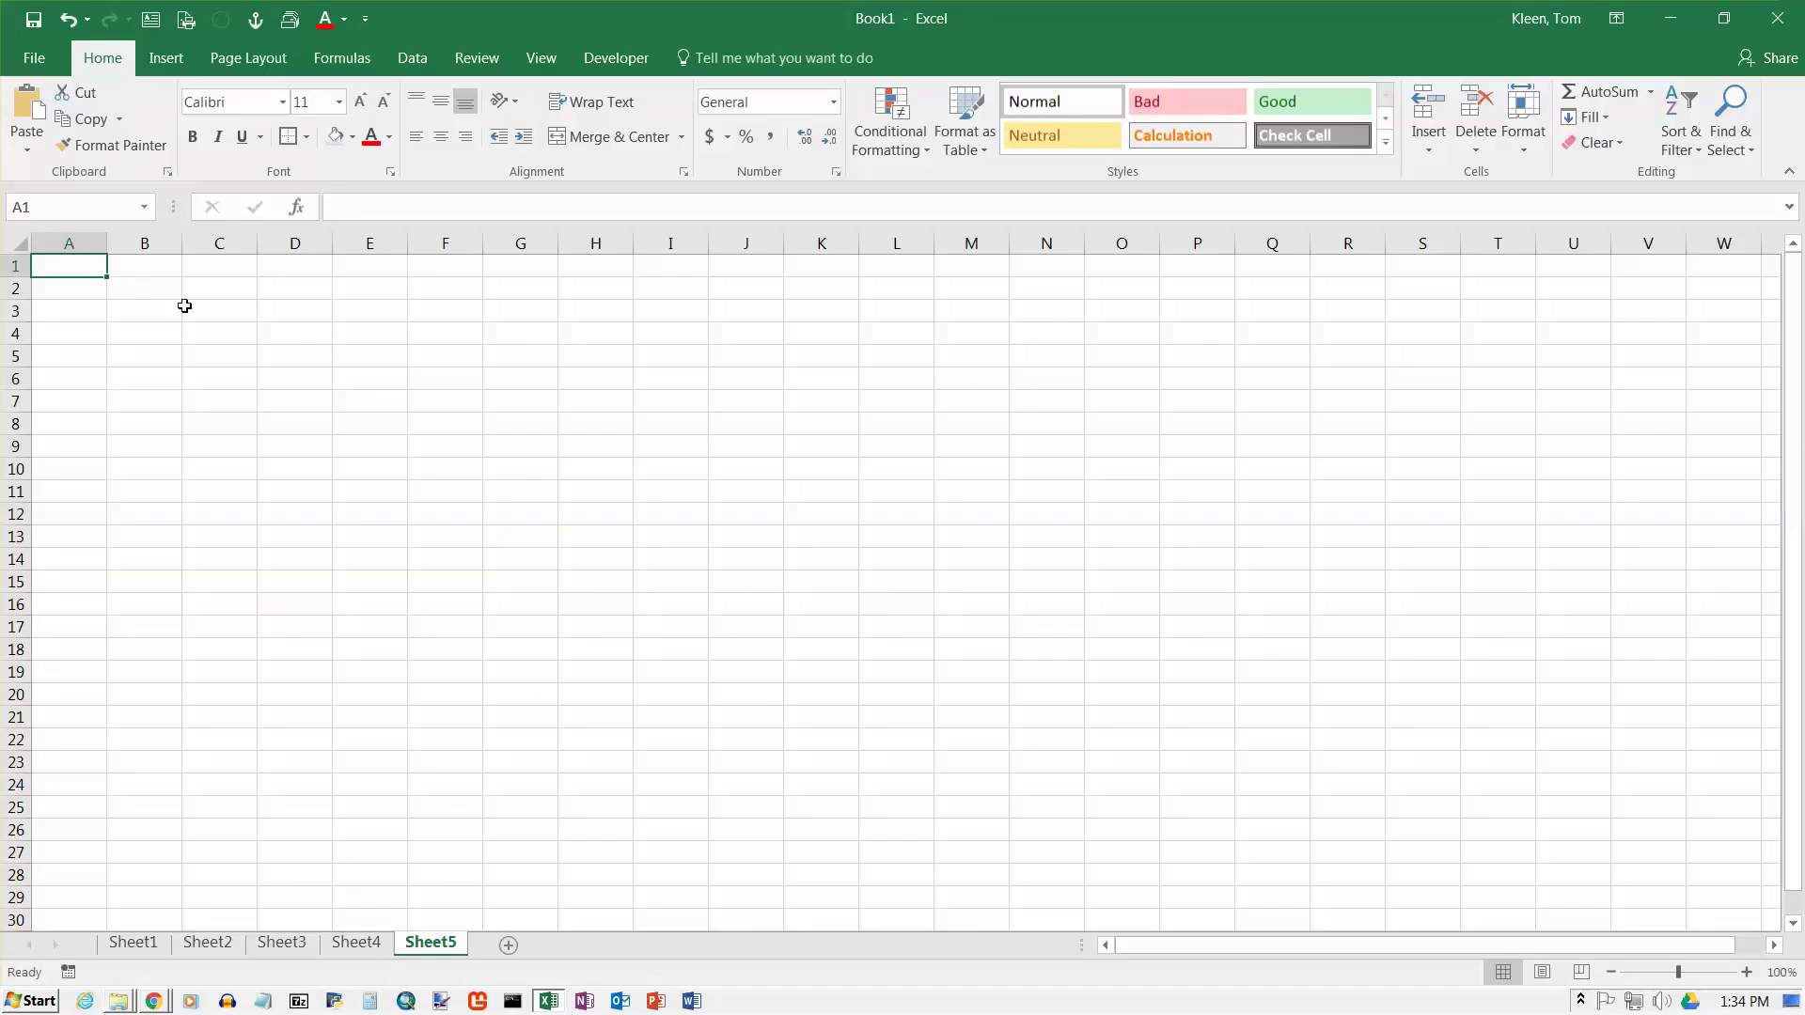
pyautogui.click(93, 273)
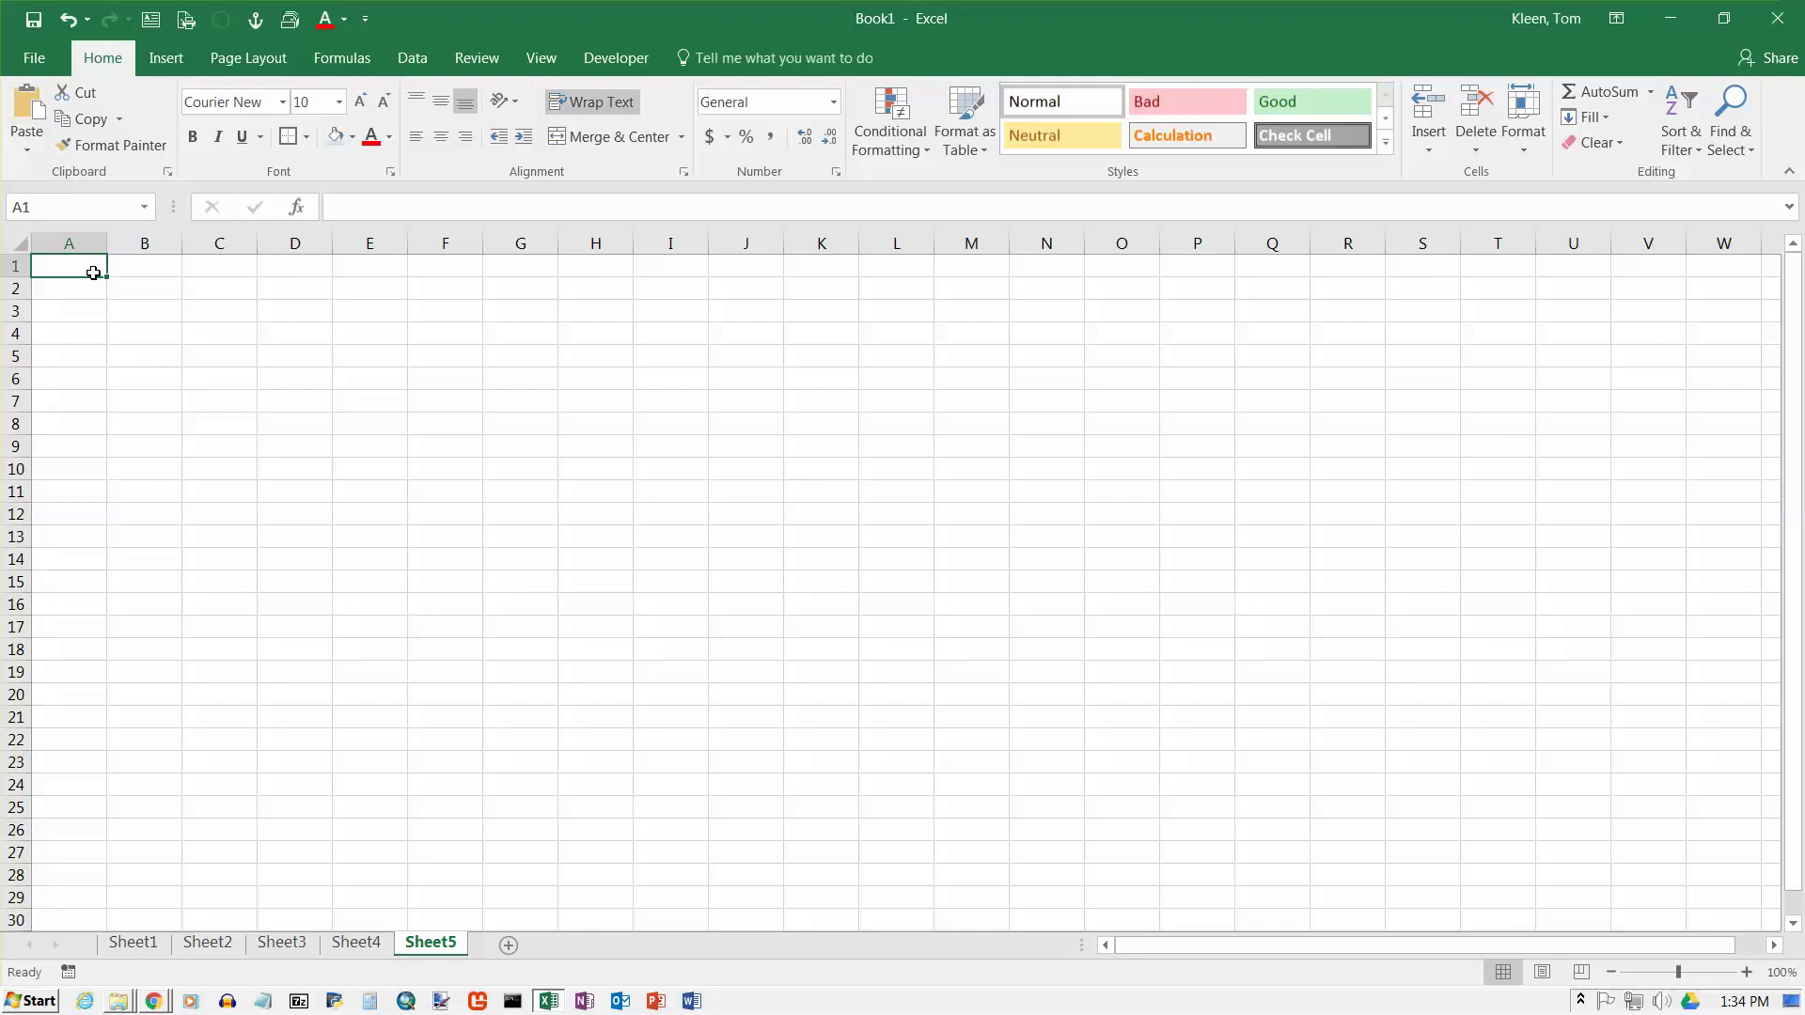
pyautogui.hotkey('ctrl', 'v')
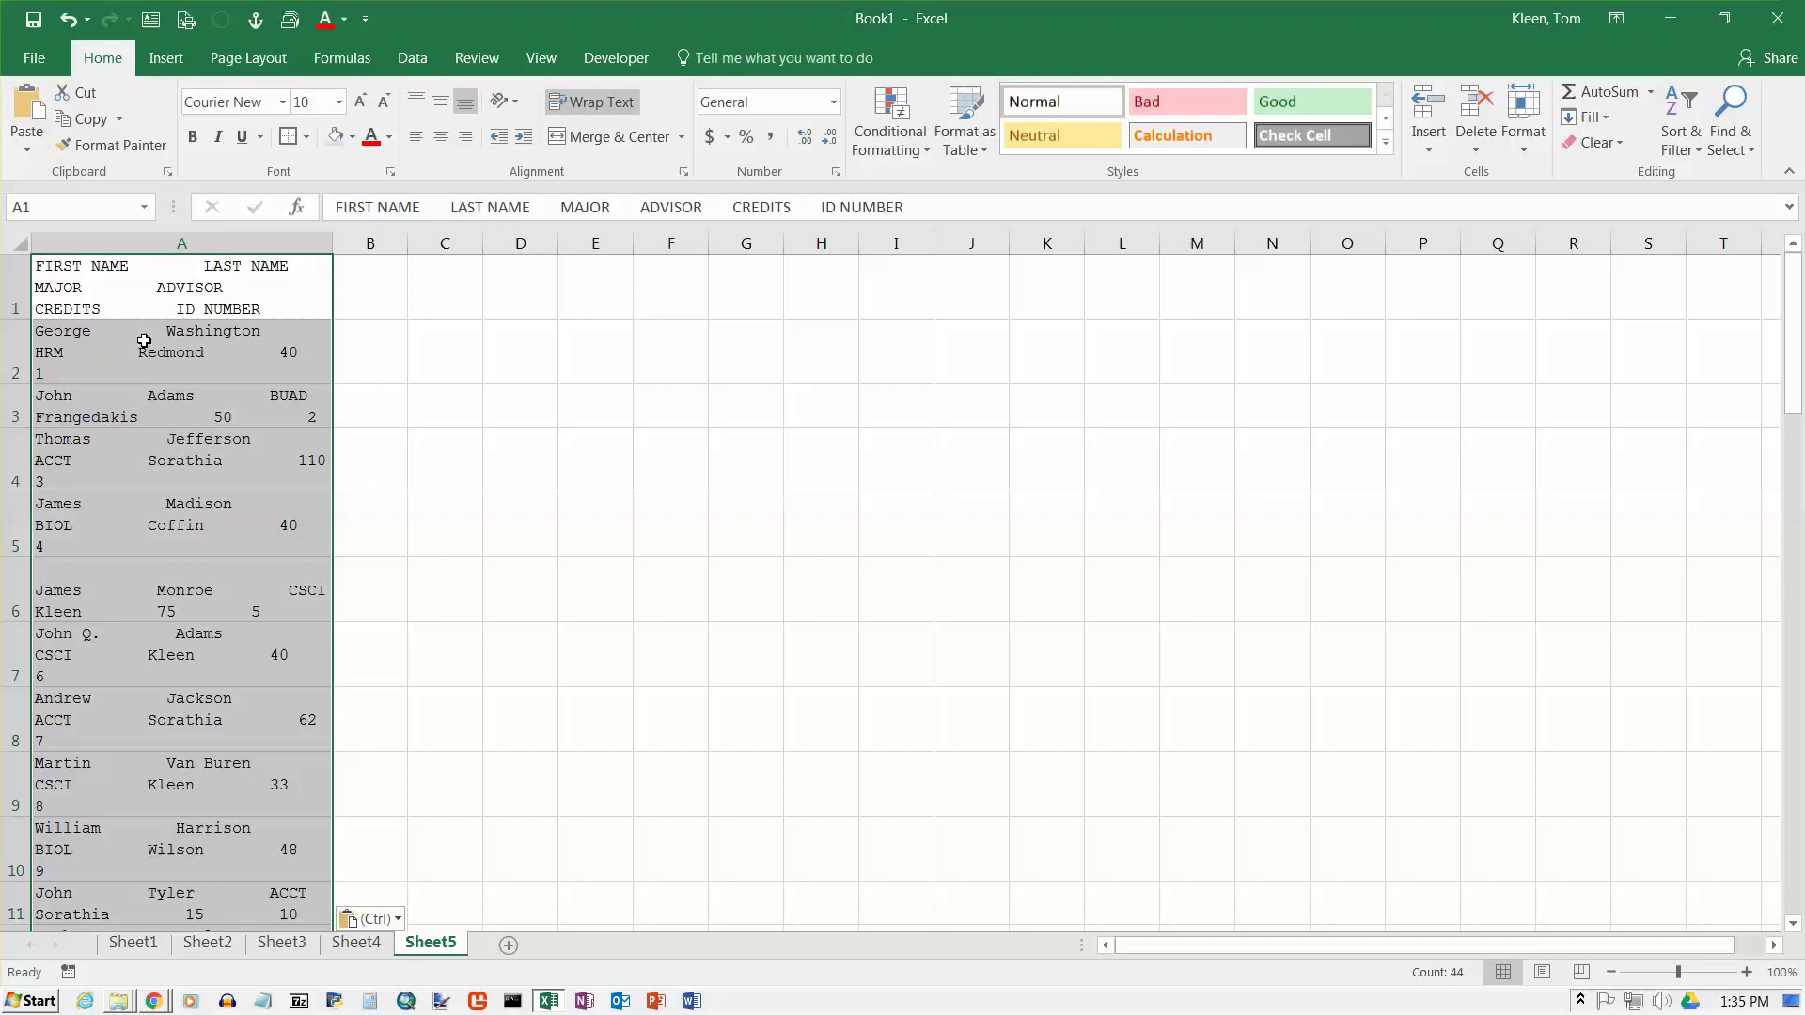
pyautogui.hotkey('ctrl', 'z')
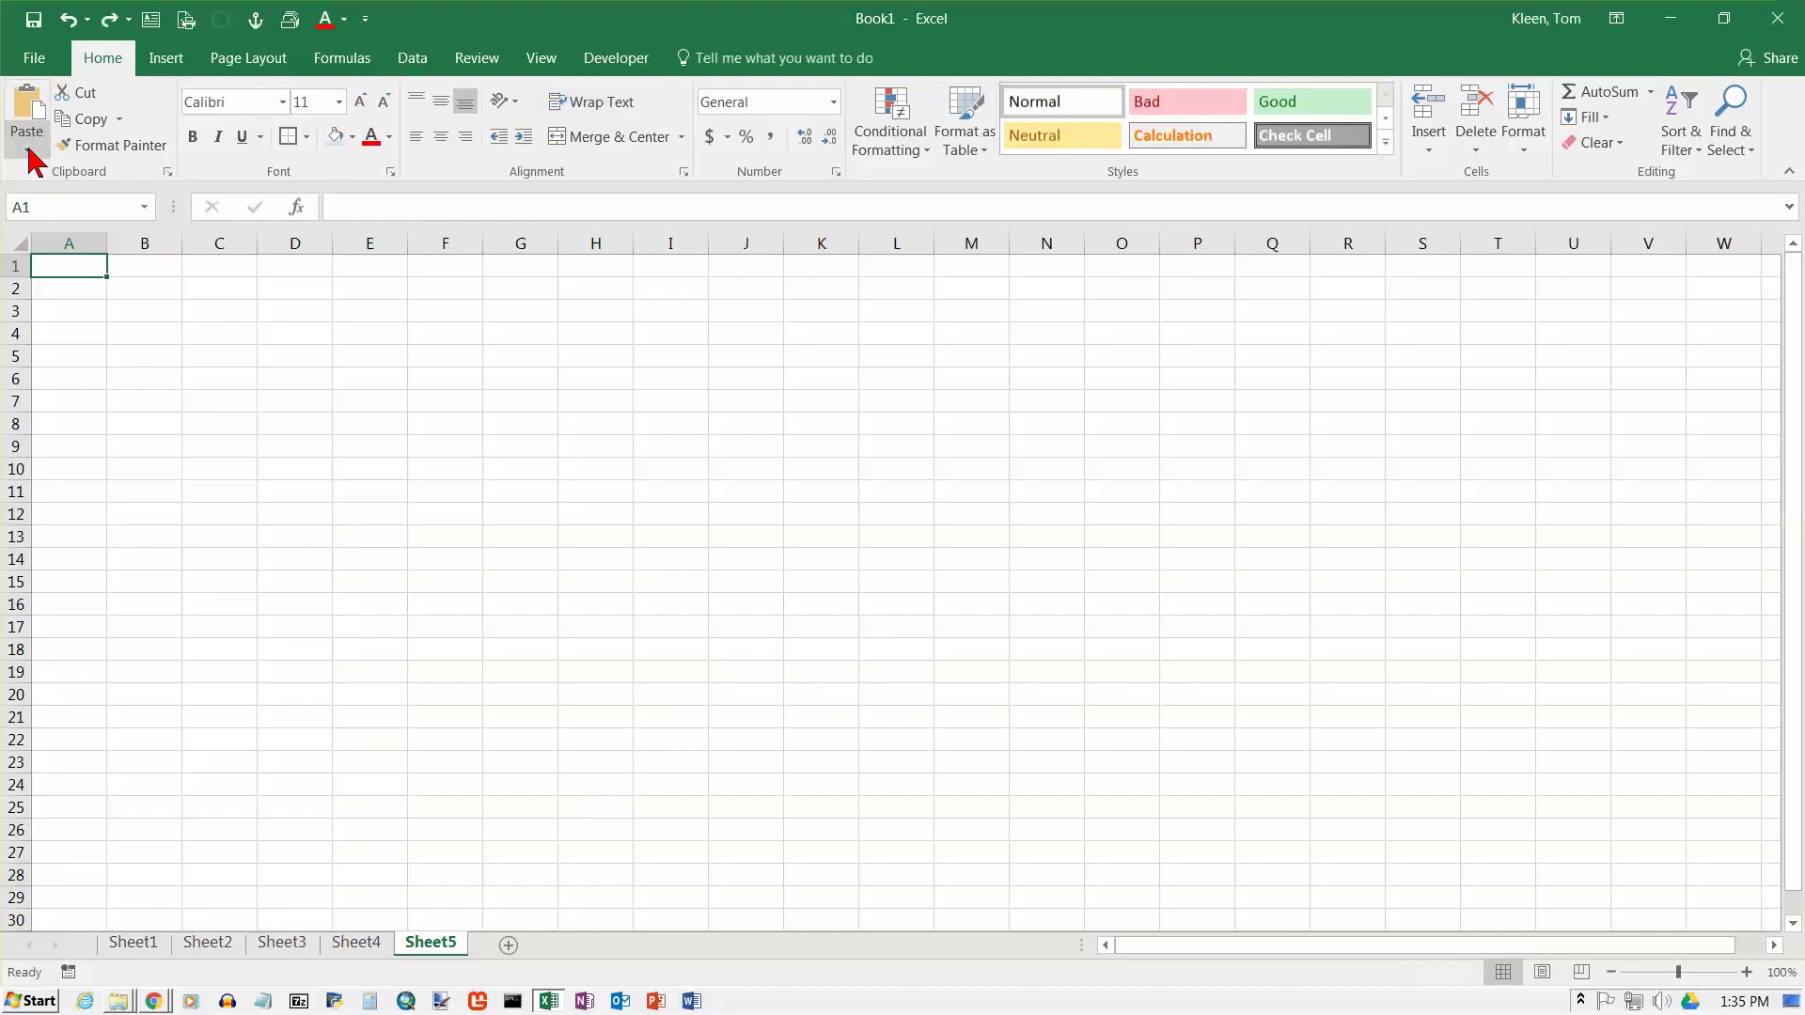
# - Paste the student list into Sheet5 as Unicode Text through Paste Special
pyautogui.click(29, 150)
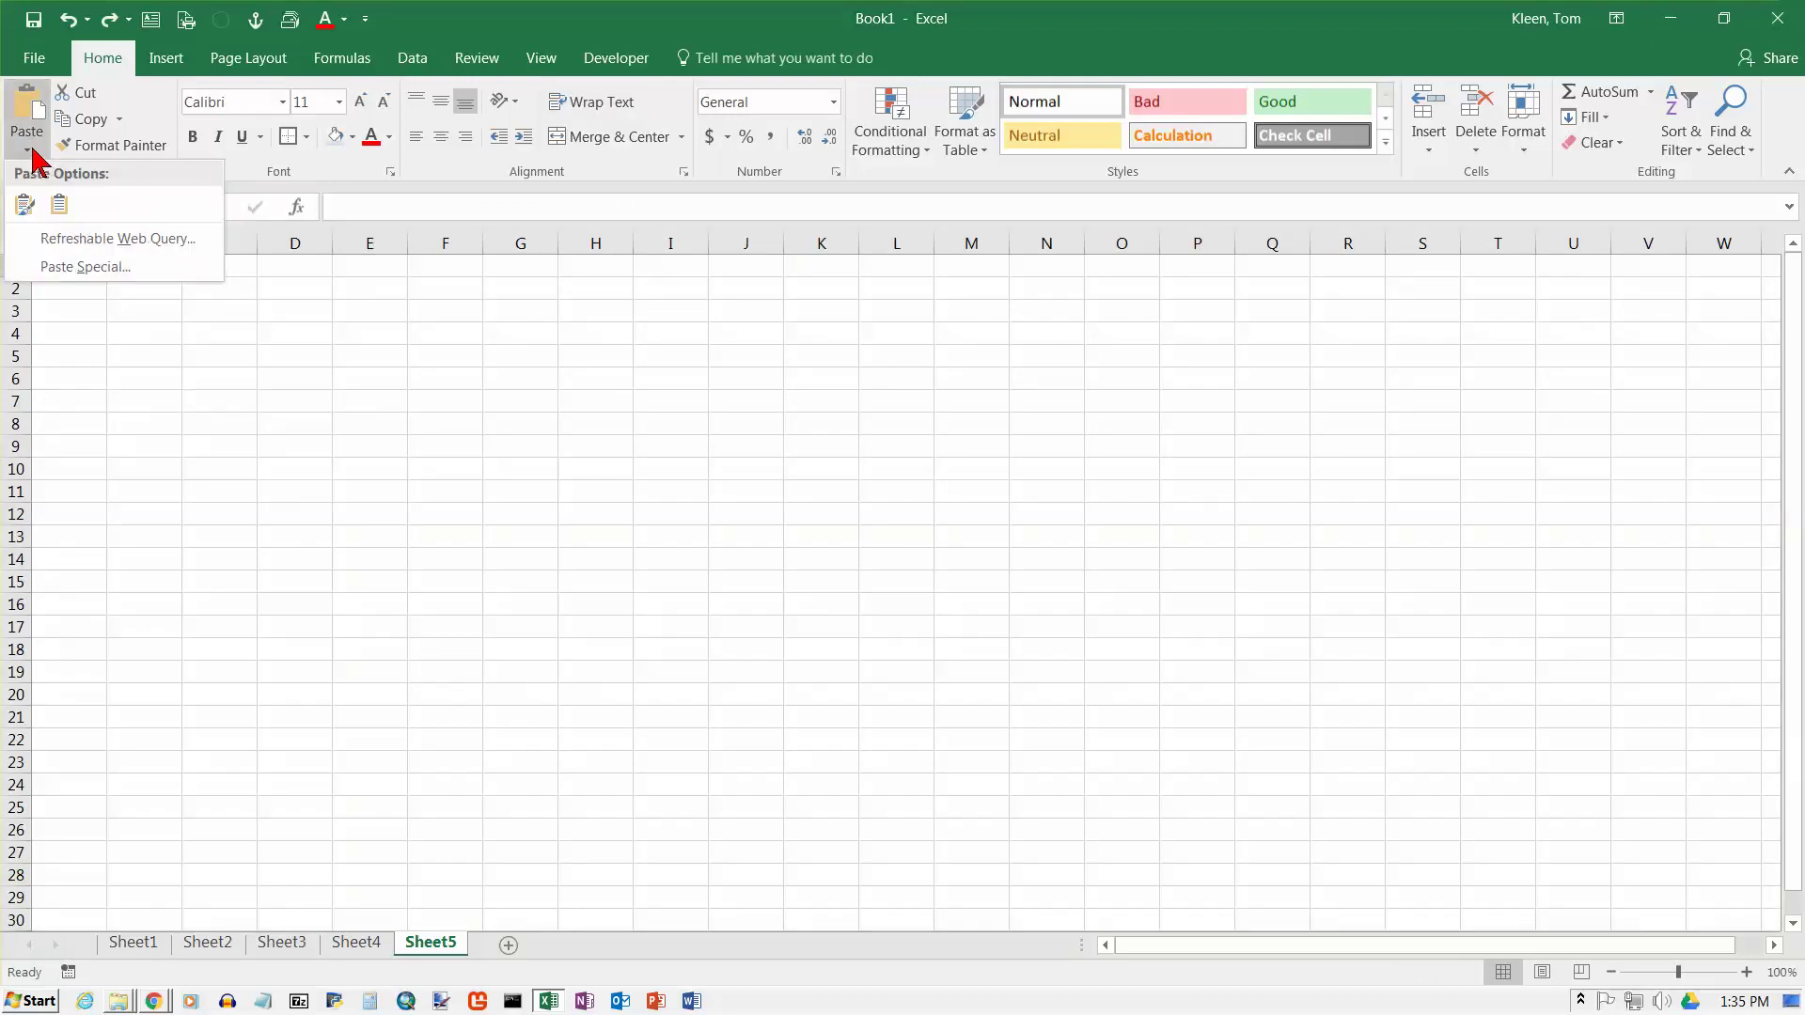
pyautogui.click(84, 267)
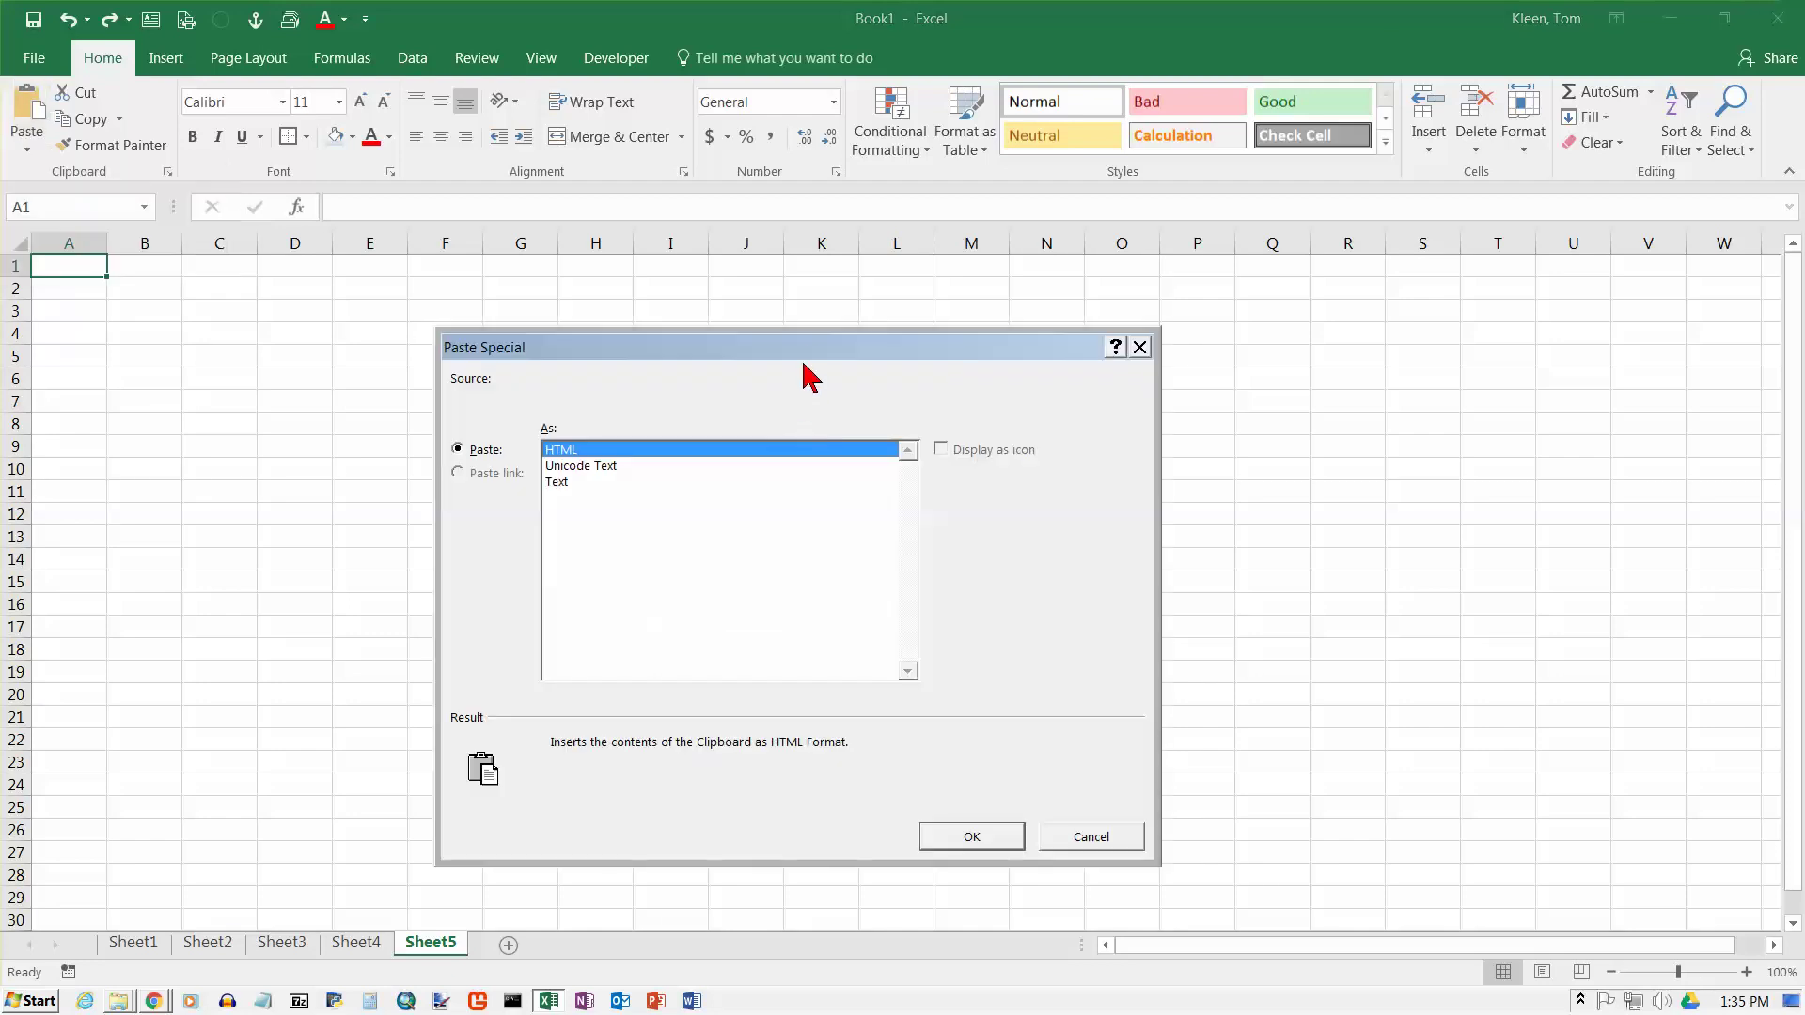
pyautogui.moveTo(806, 350); pyautogui.dragTo(884, 203)
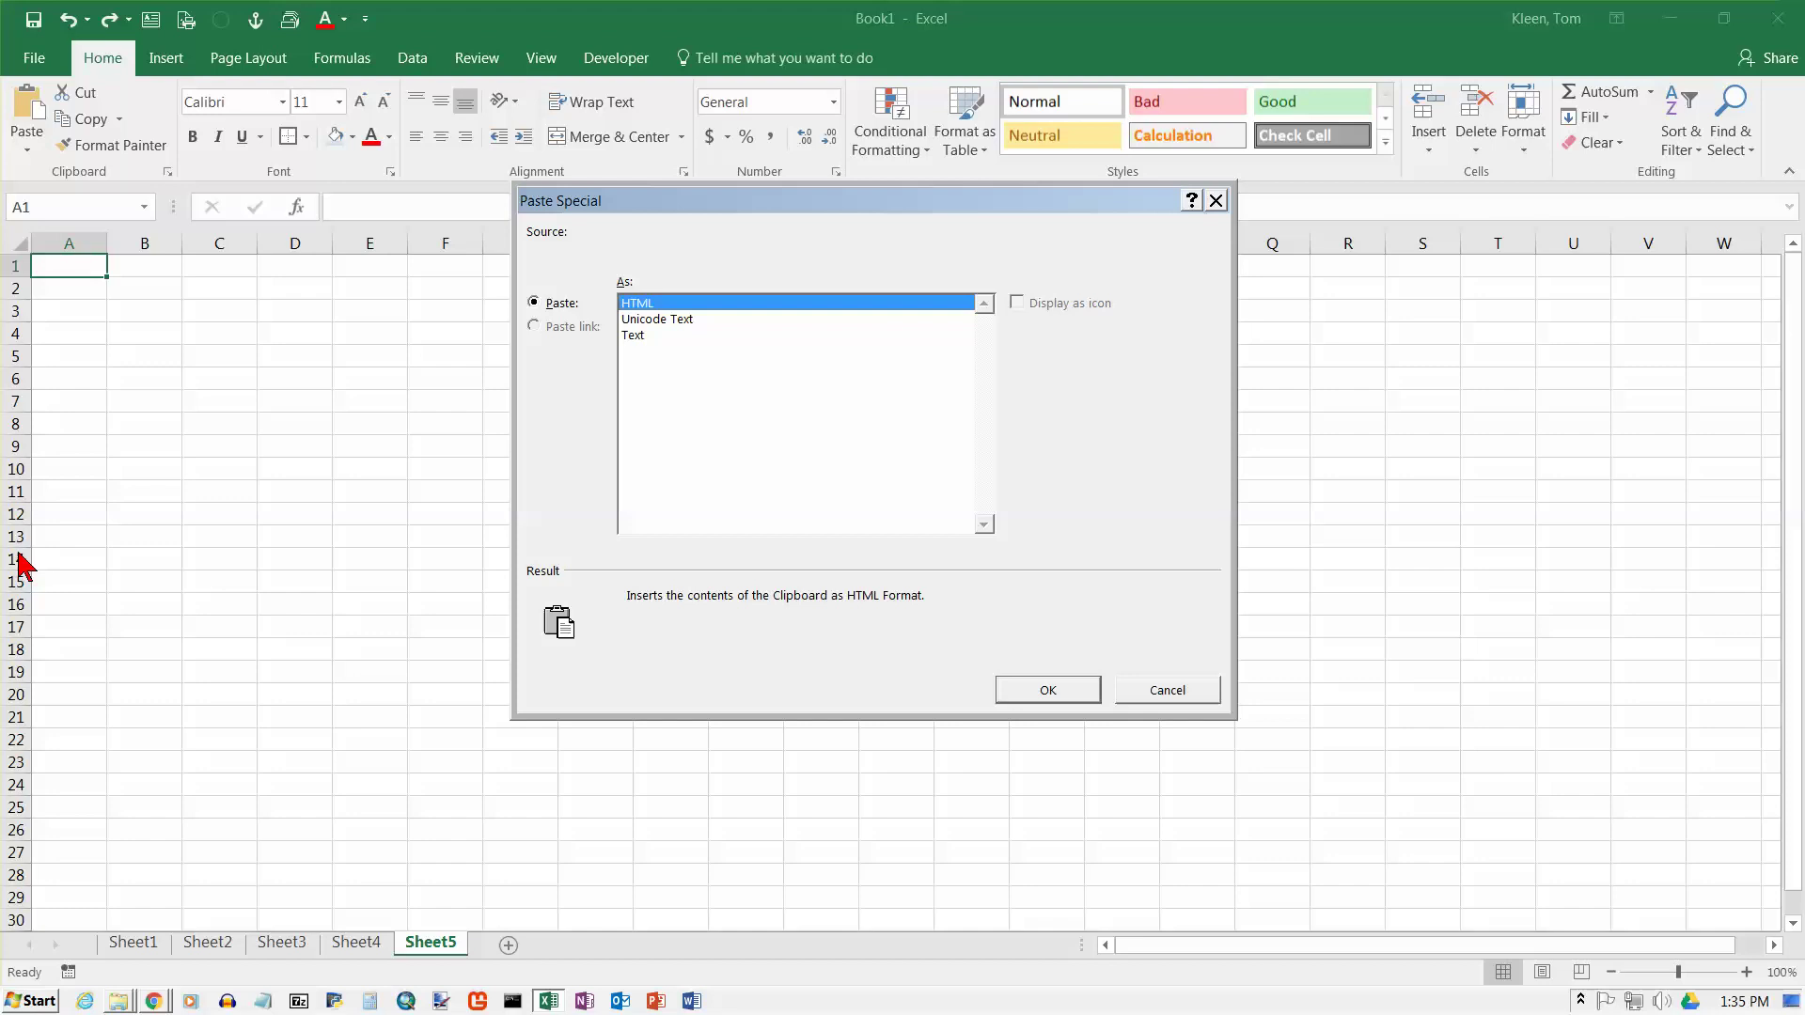
pyautogui.click(656, 318)
pyautogui.click(1045, 691)
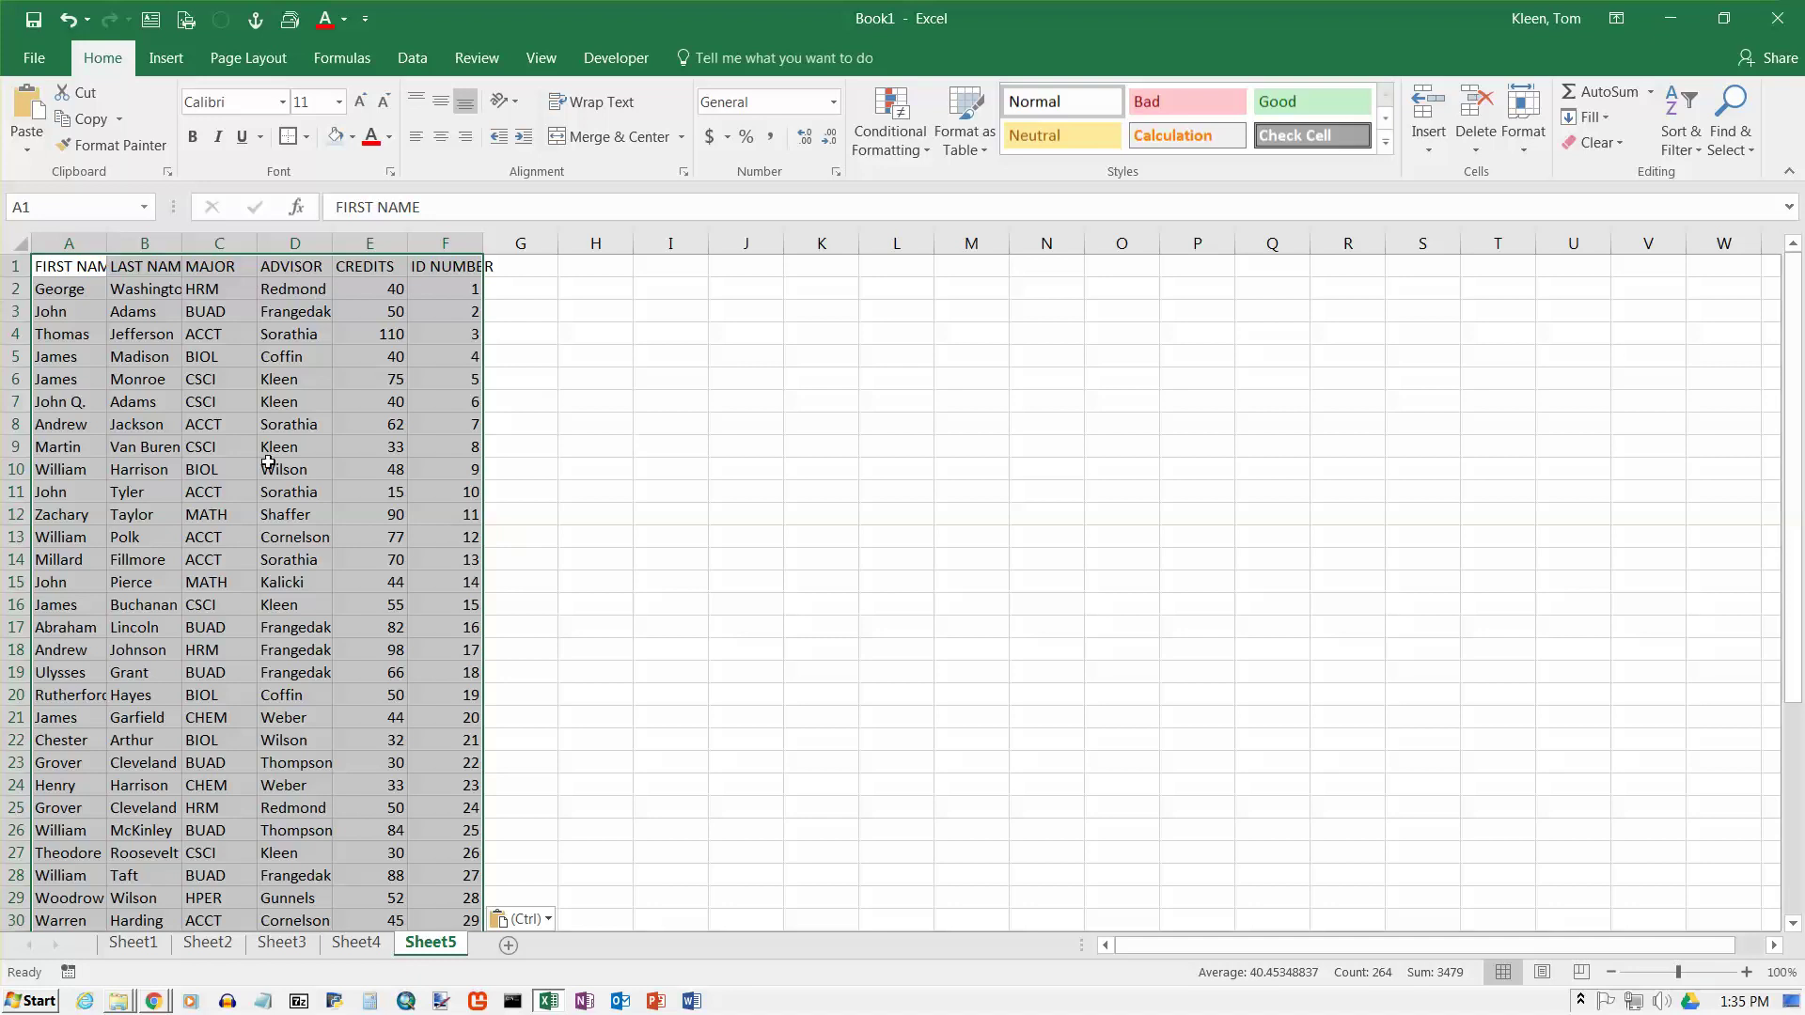
# - AutoFit columns A through F to their longest entries, then select cell A2
pyautogui.doubleClick(107, 242)
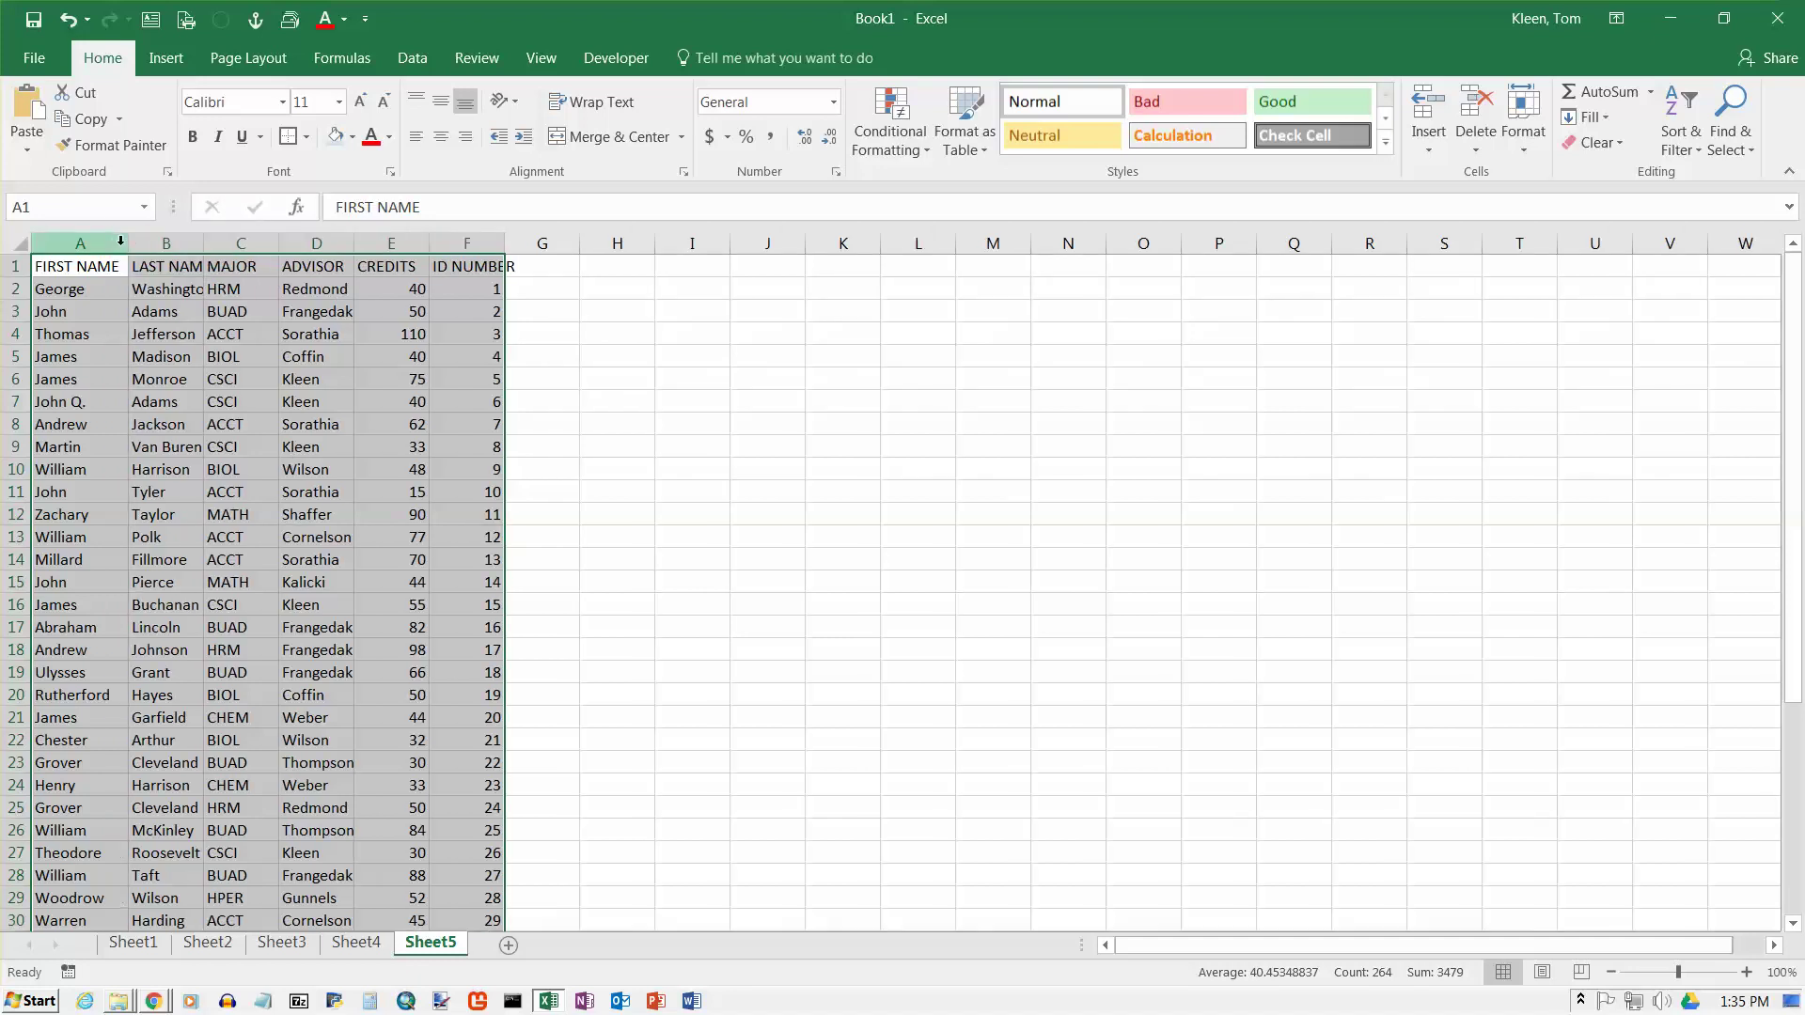
pyautogui.doubleClick(208, 241)
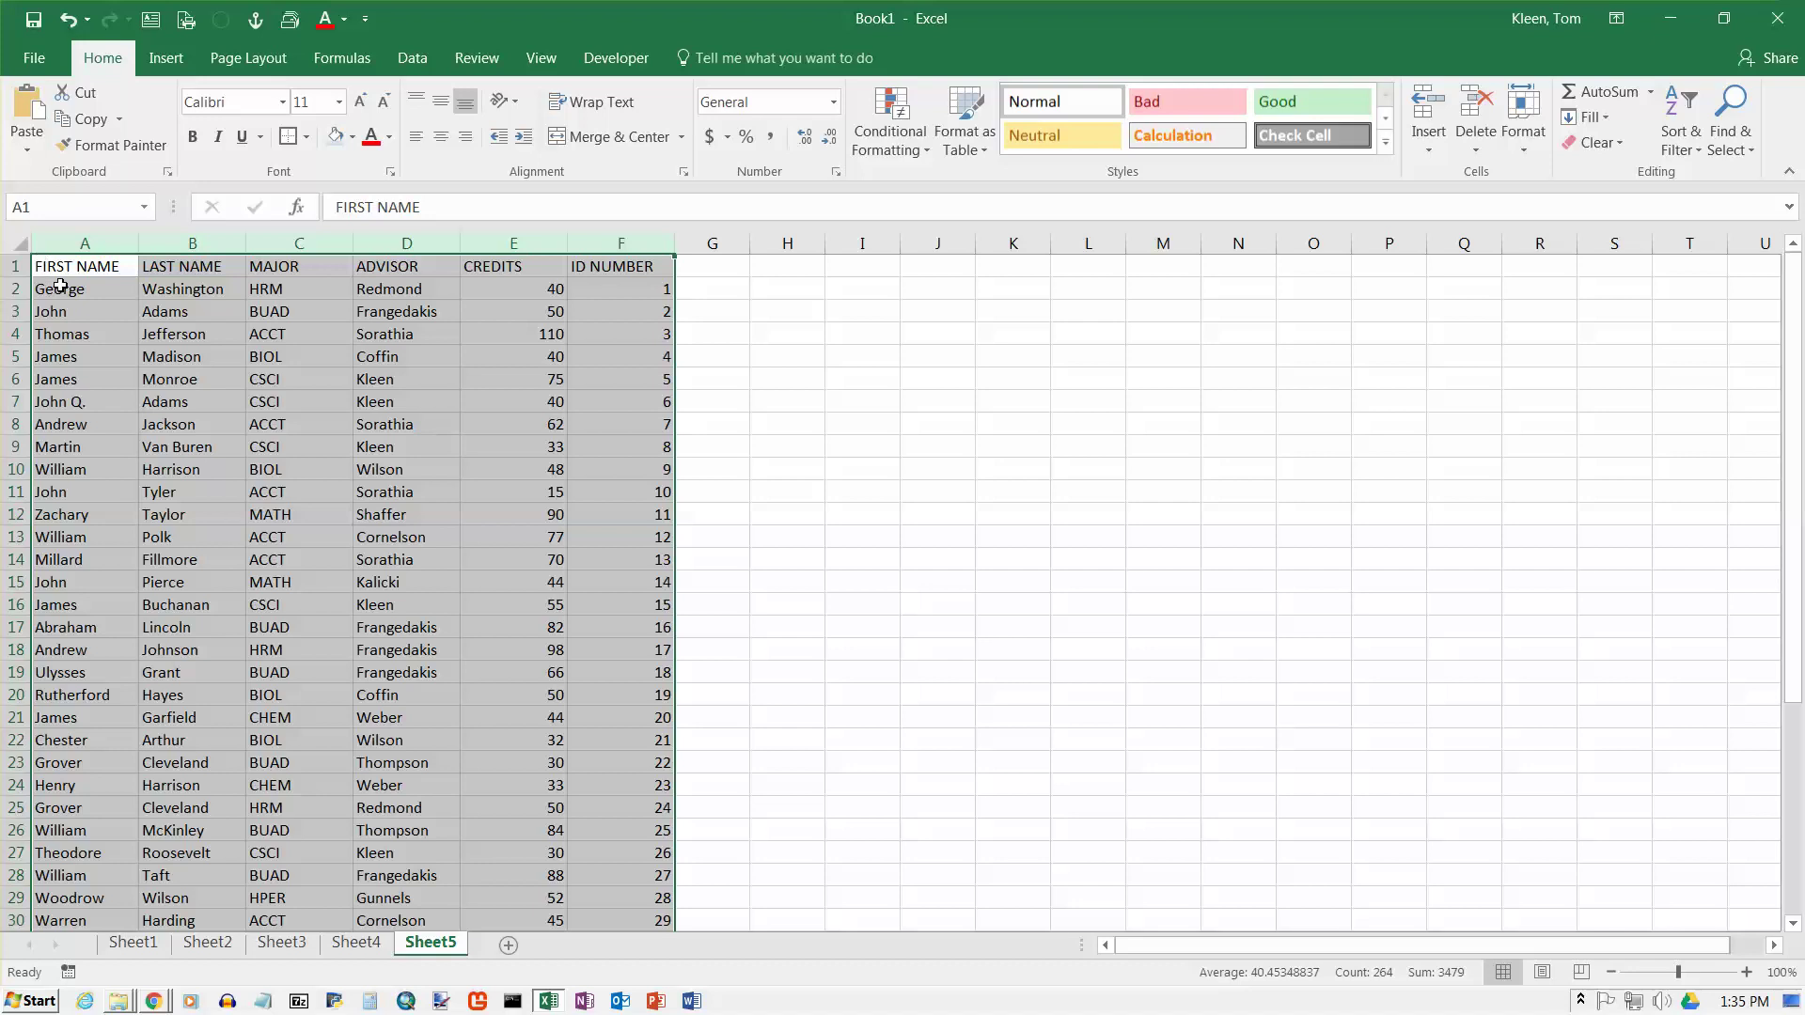
pyautogui.click(60, 287)
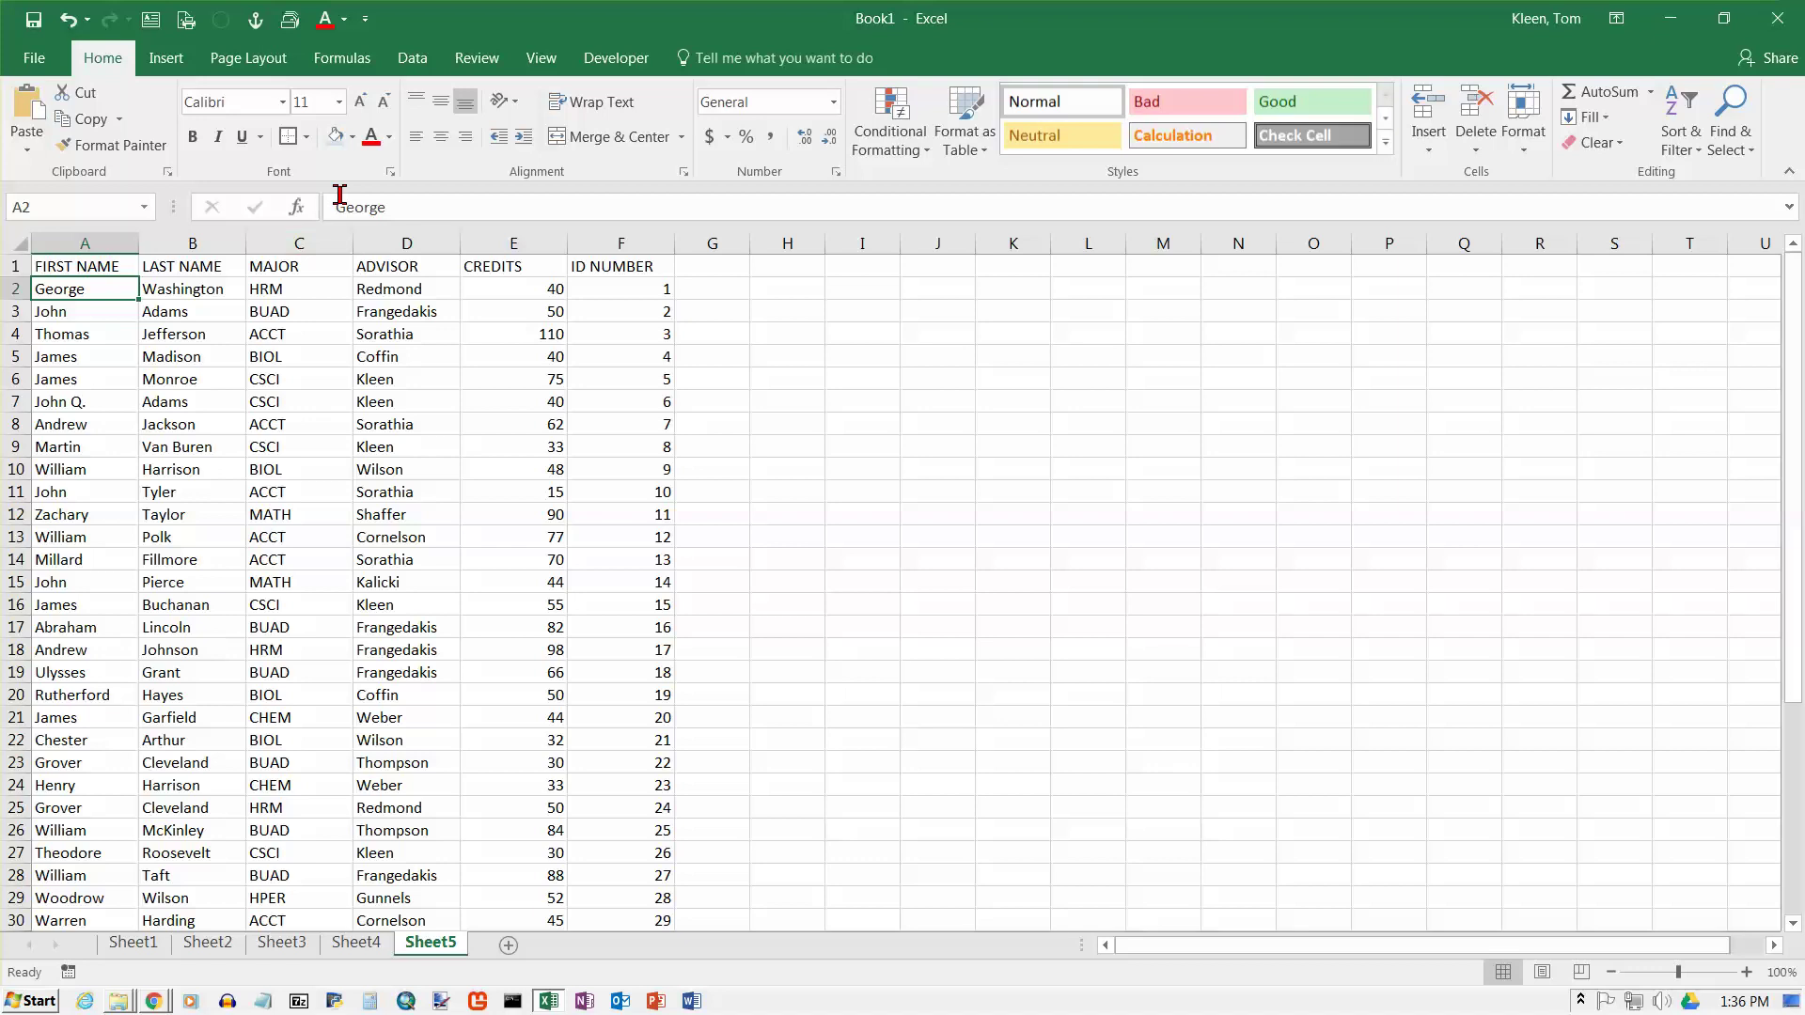
# - Format A1:F44 as a table with headers after browsing the table styles gallery
pyautogui.press('Up')
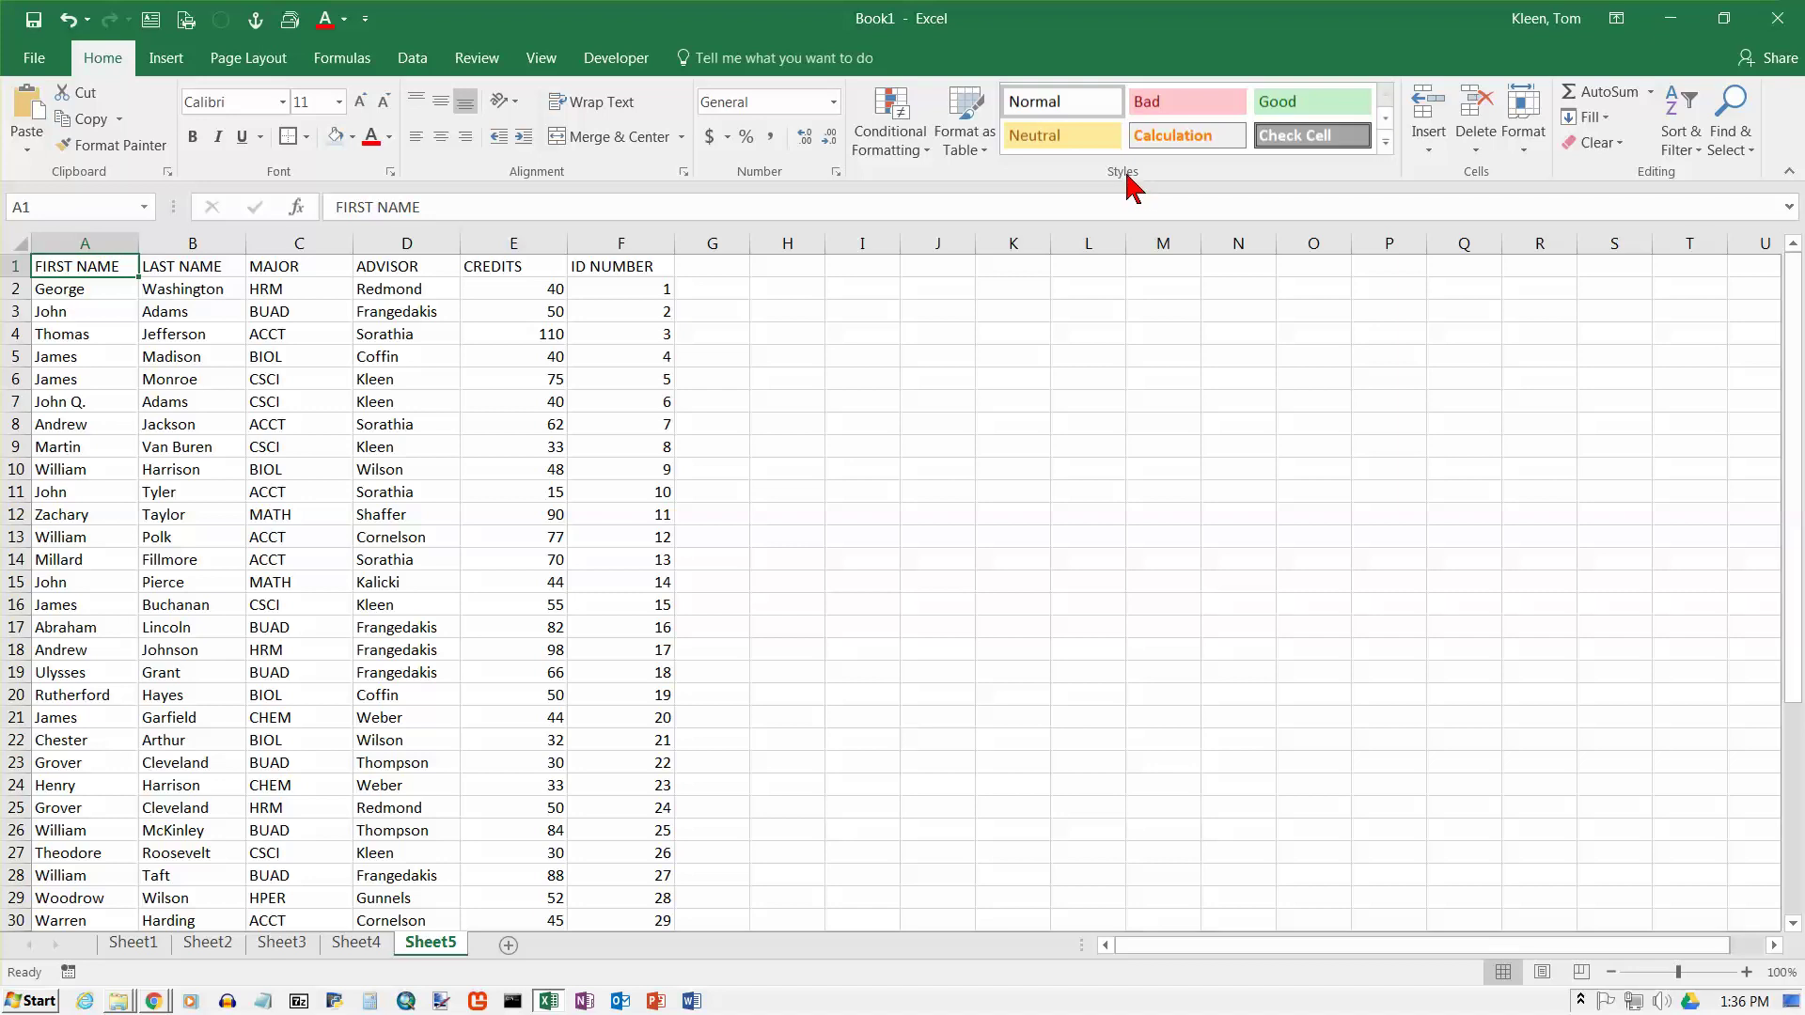
pyautogui.click(984, 151)
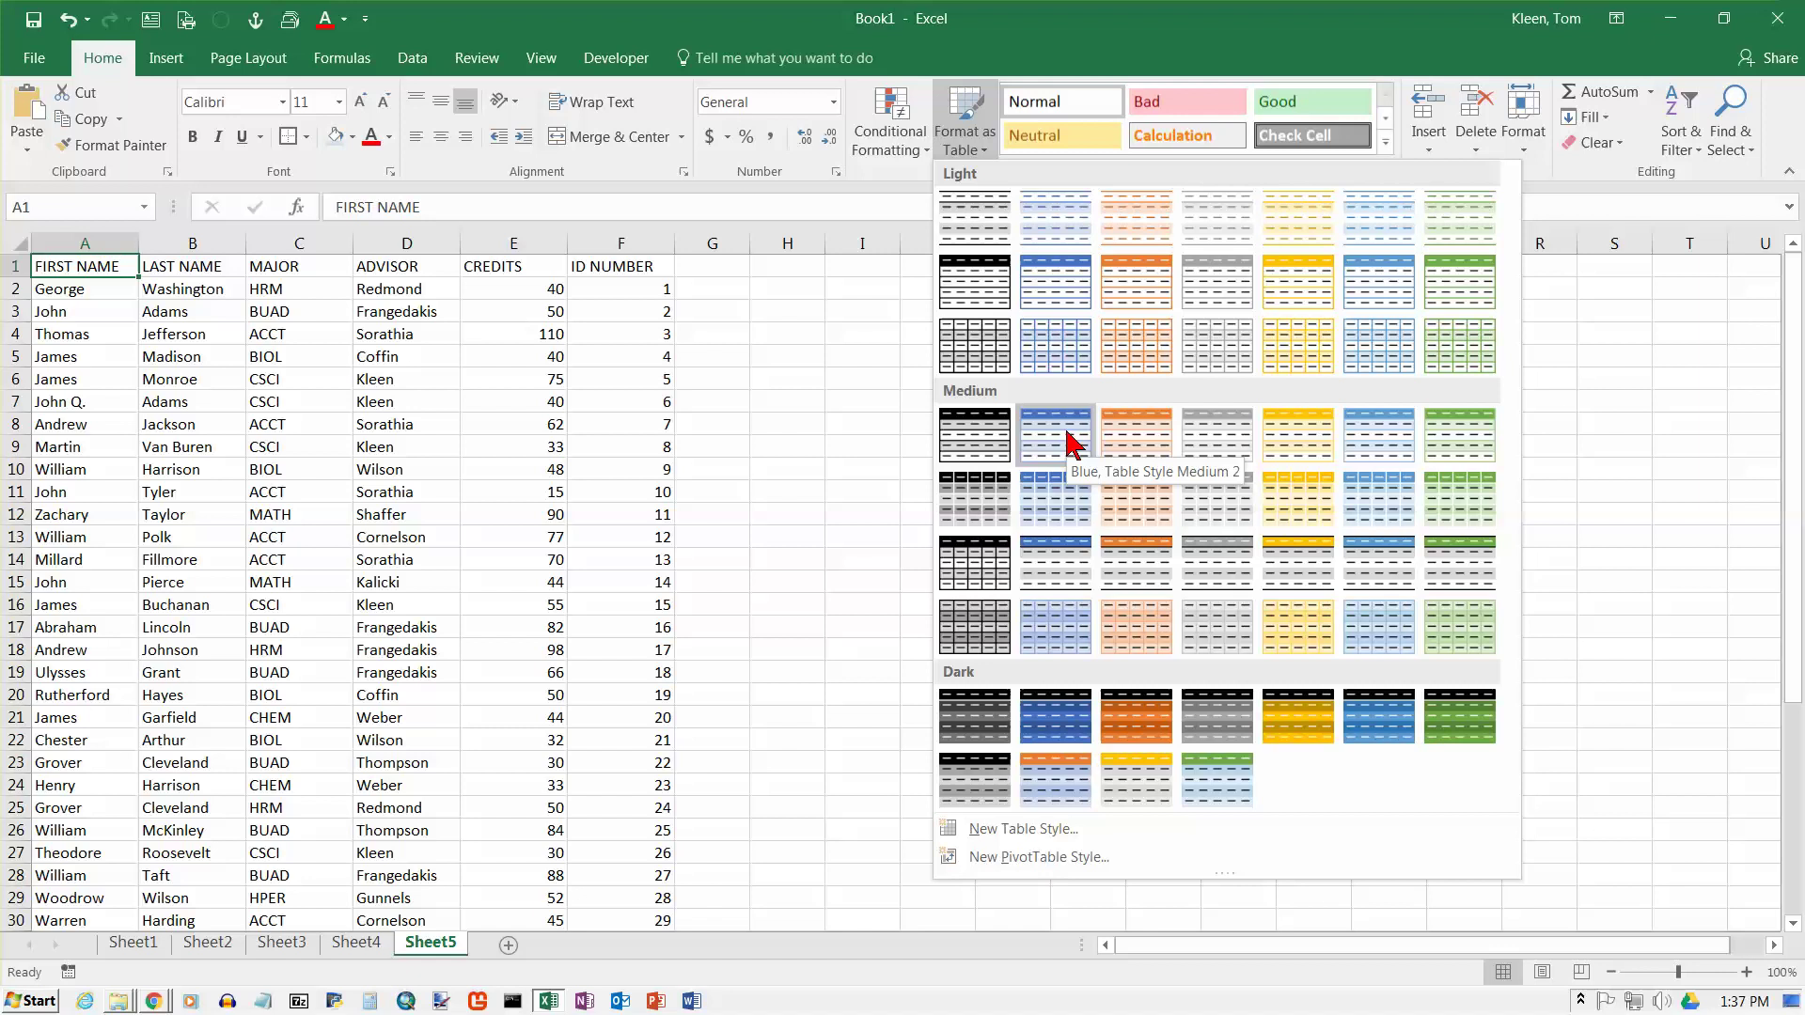
pyautogui.press('Escape')
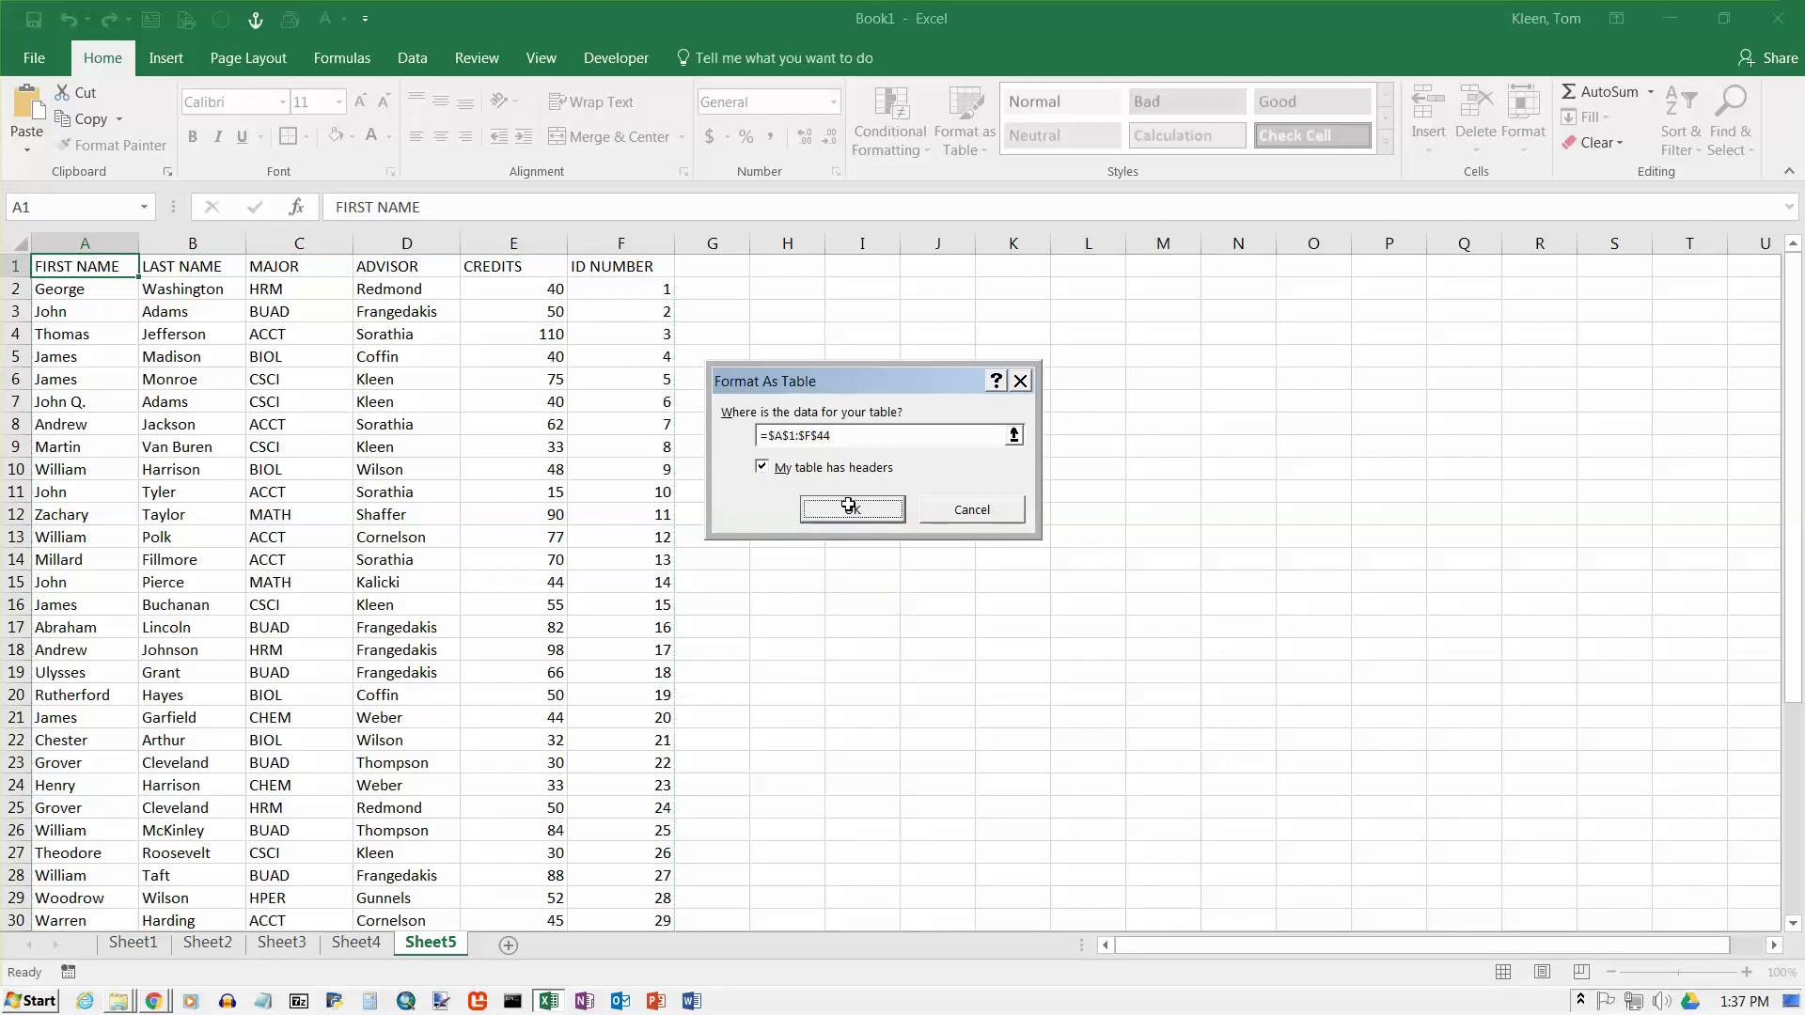
pyautogui.click(851, 510)
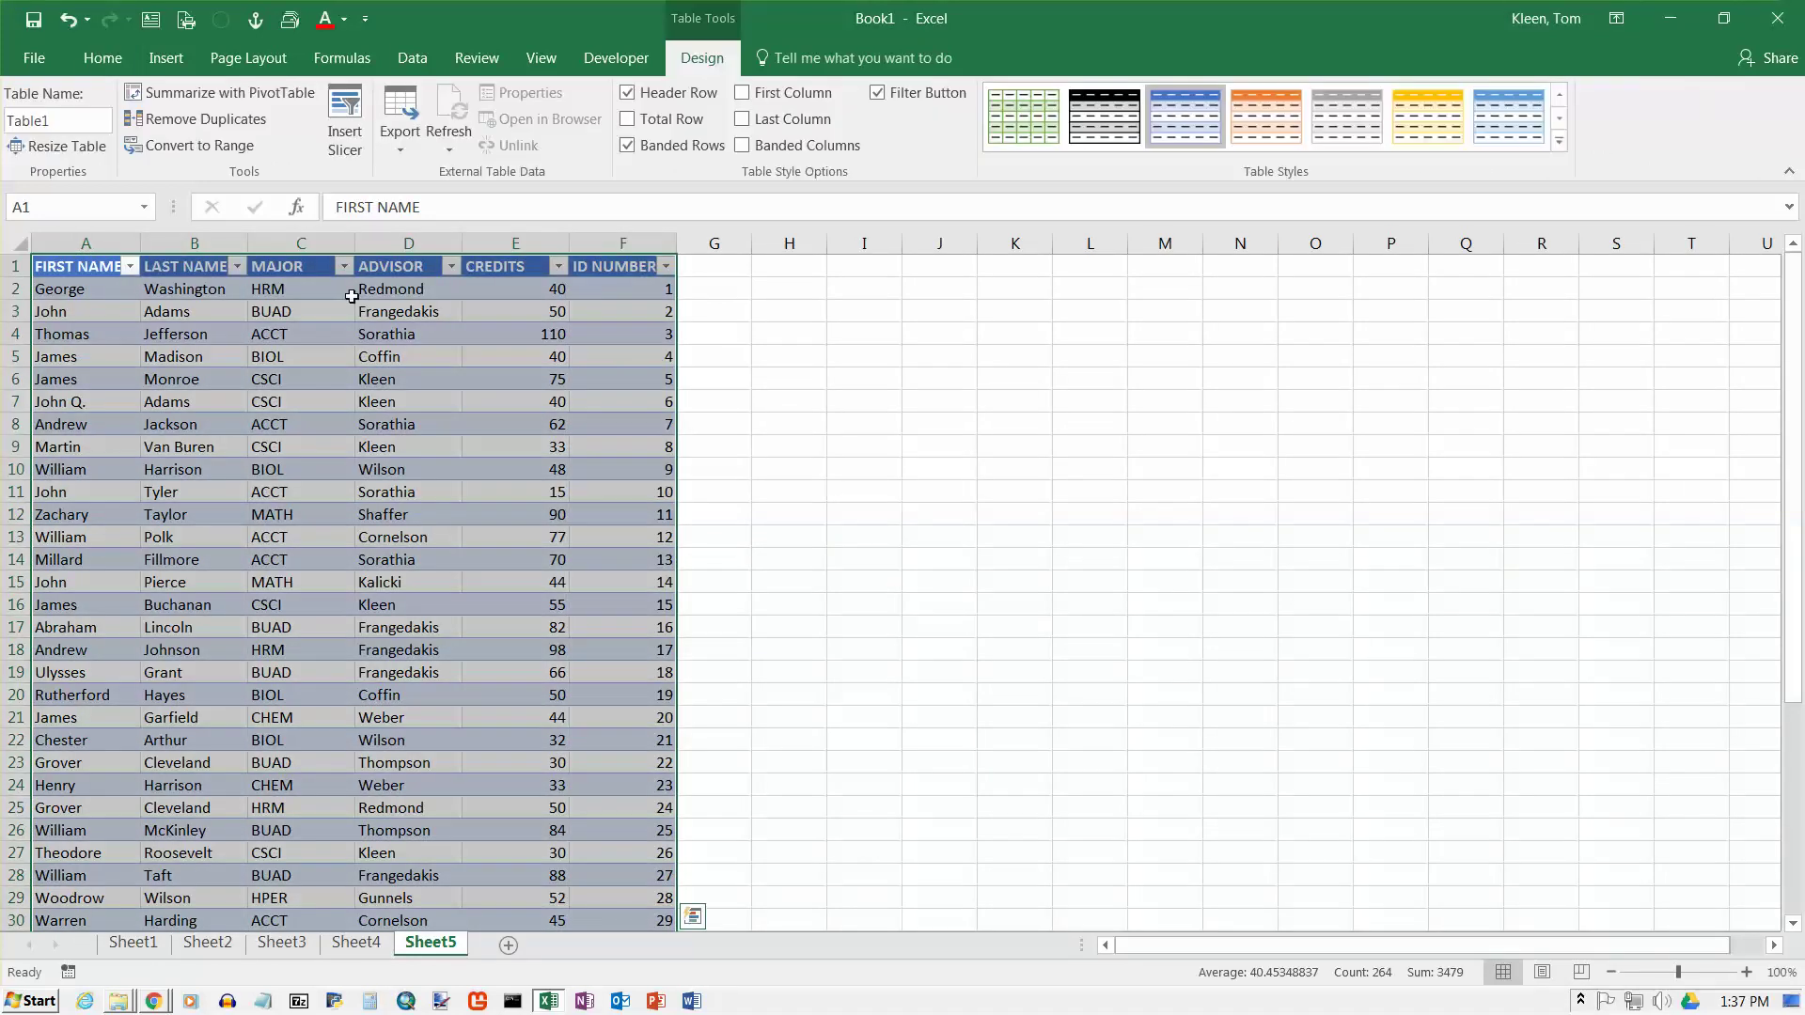
pyautogui.click(75, 269)
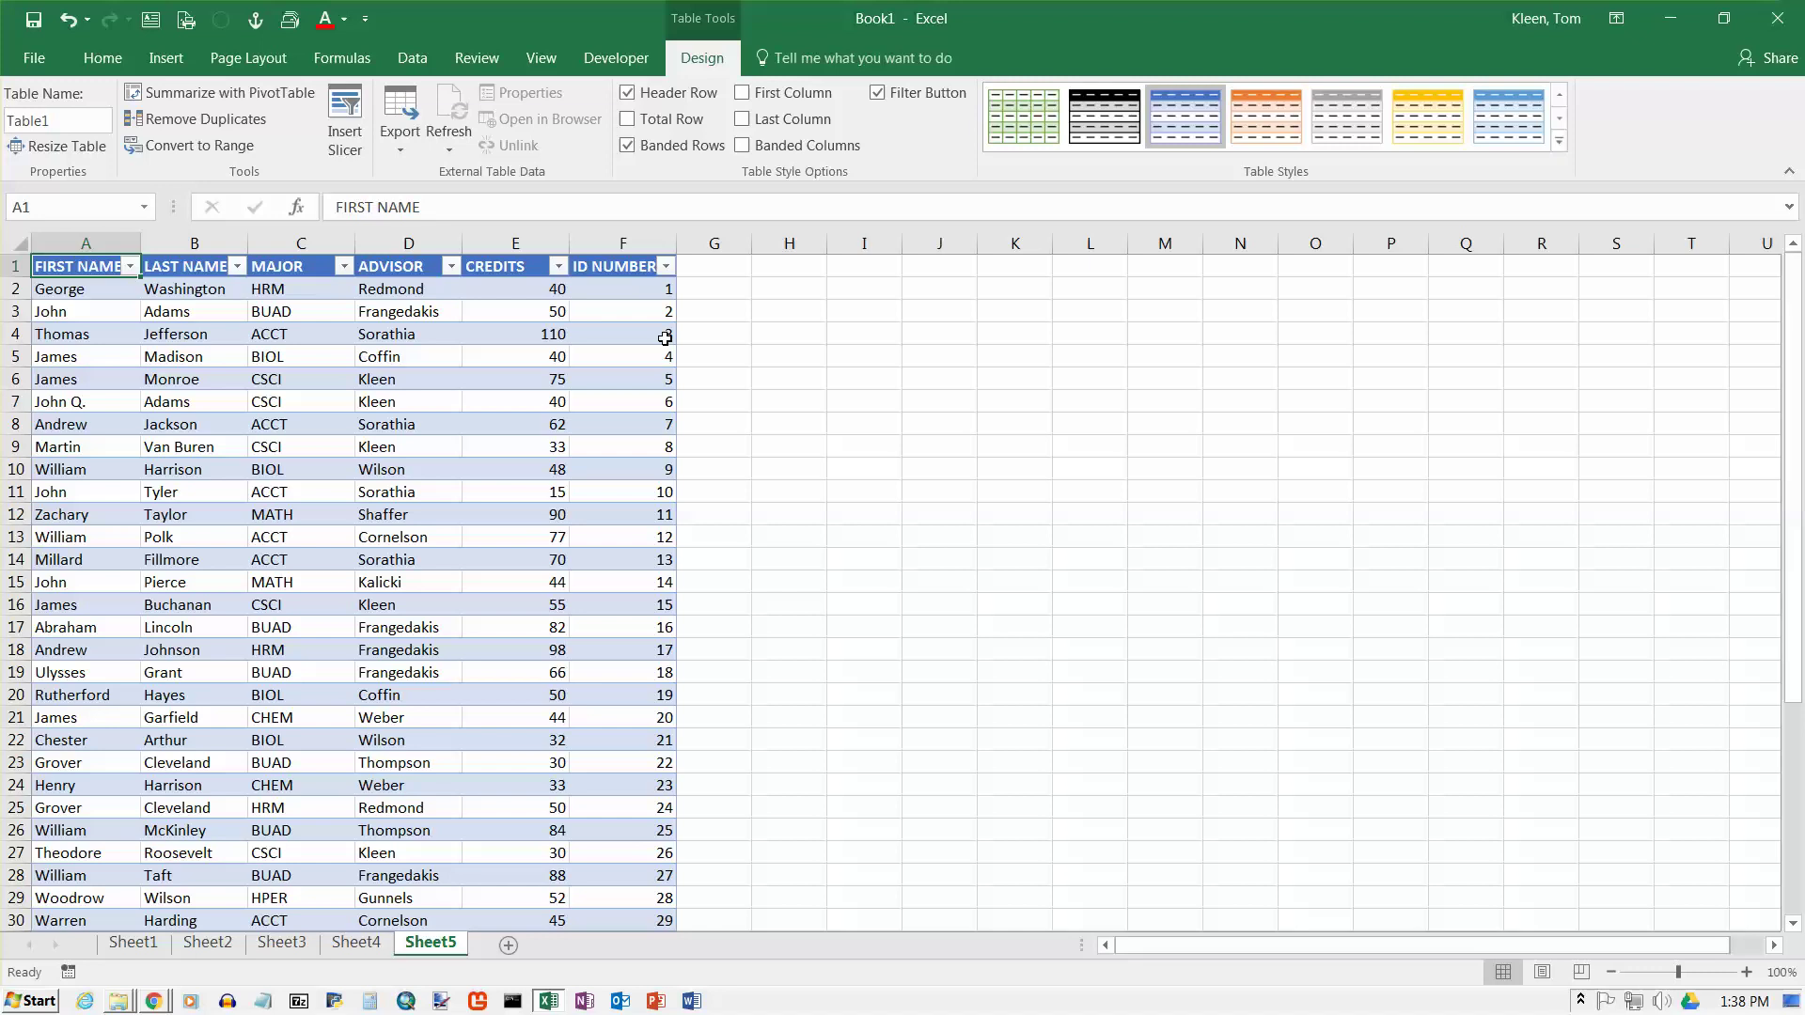
pyautogui.scroll(-11, 664, 338)
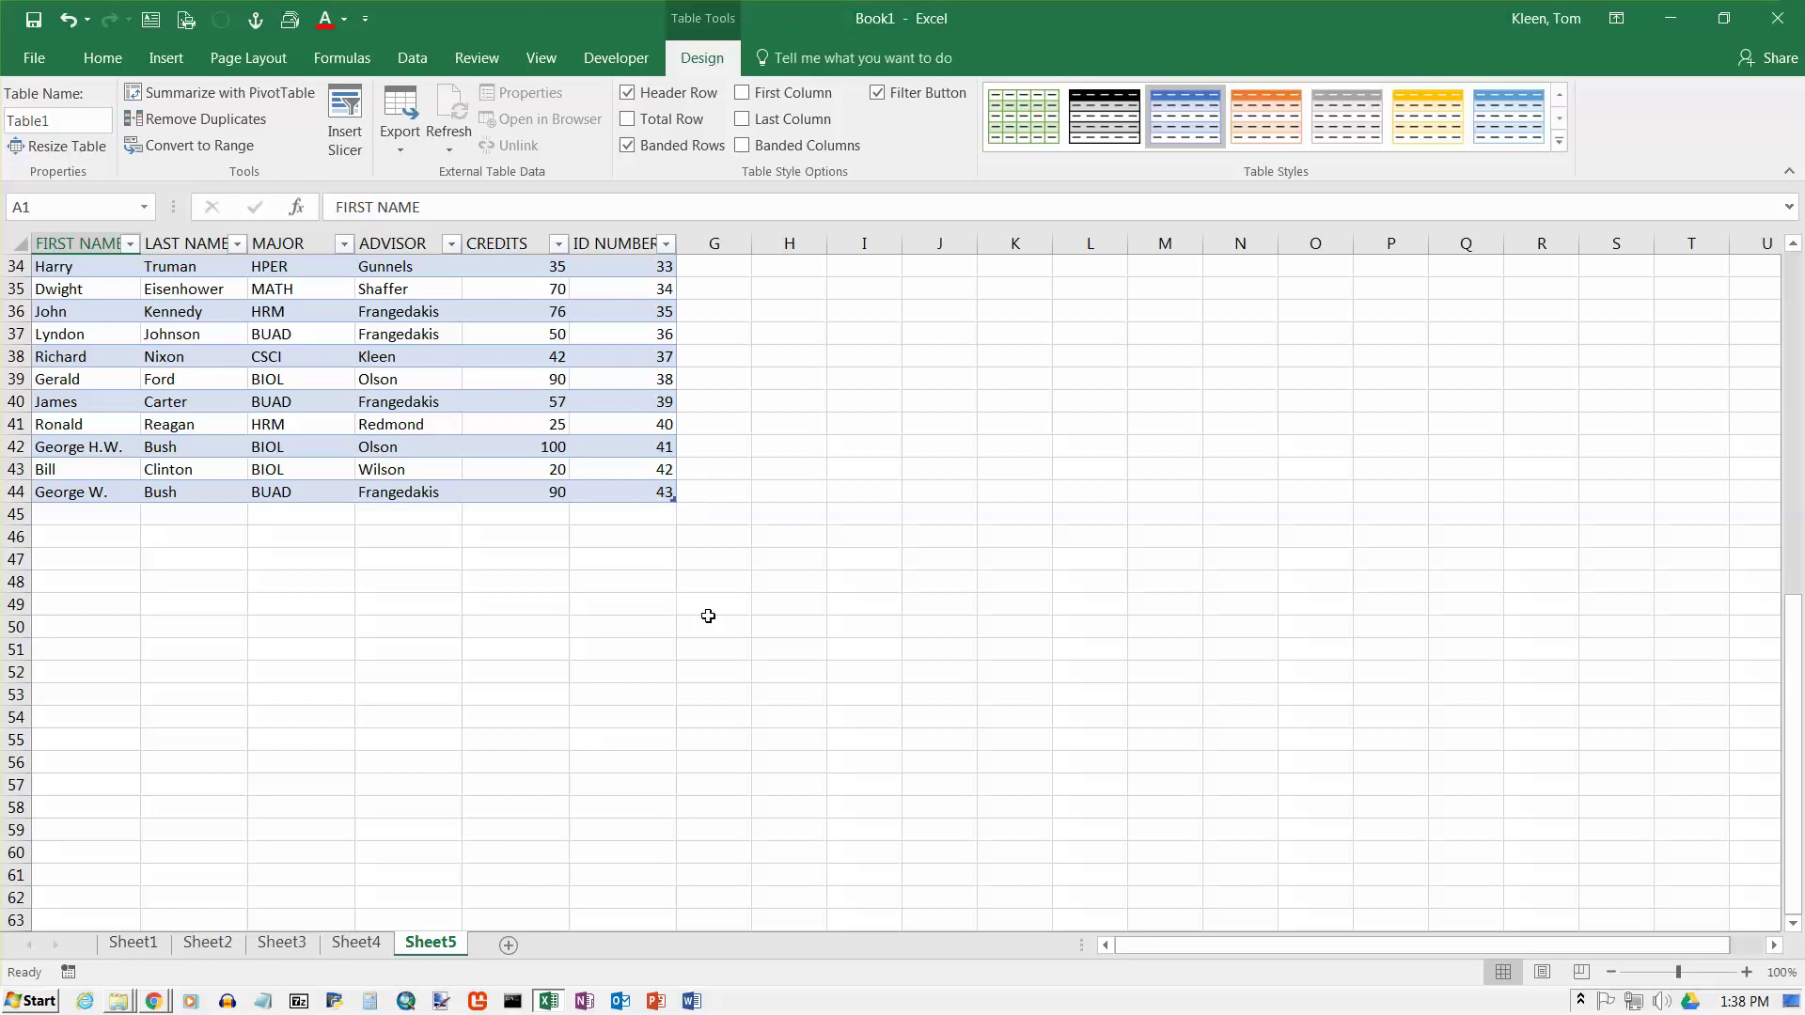
pyautogui.click(649, 492)
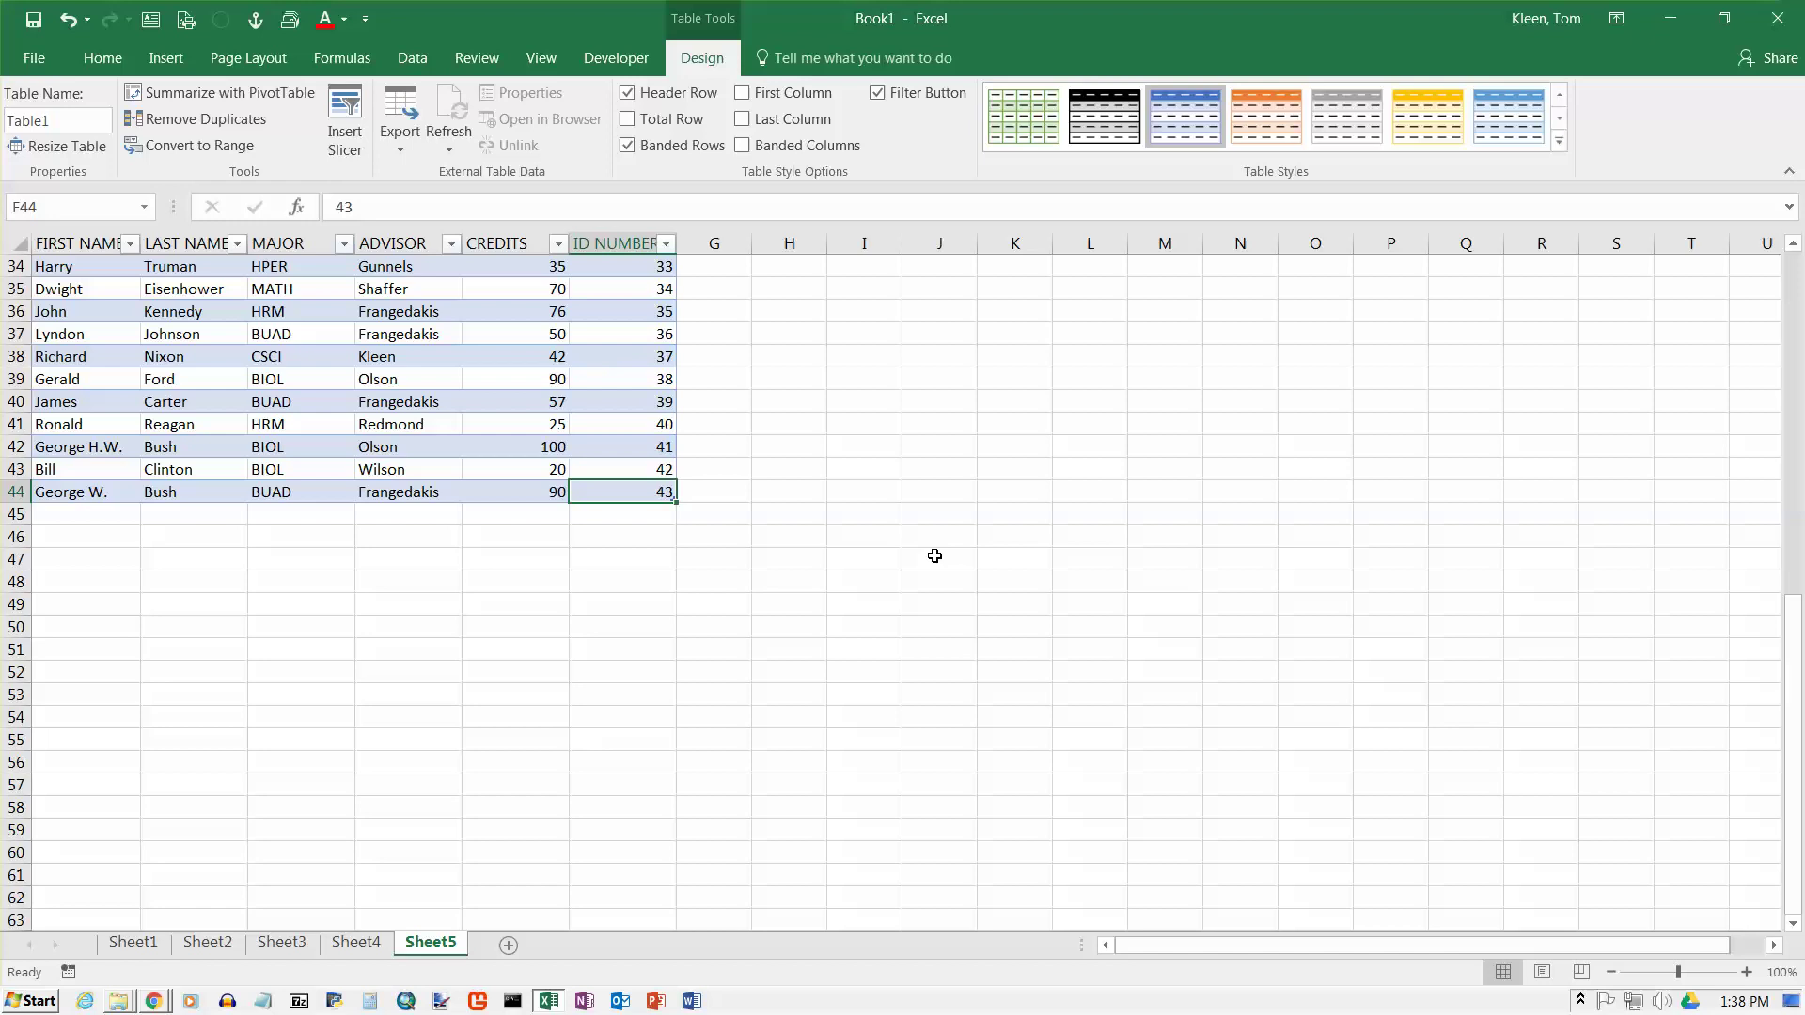
pyautogui.press('Tab')
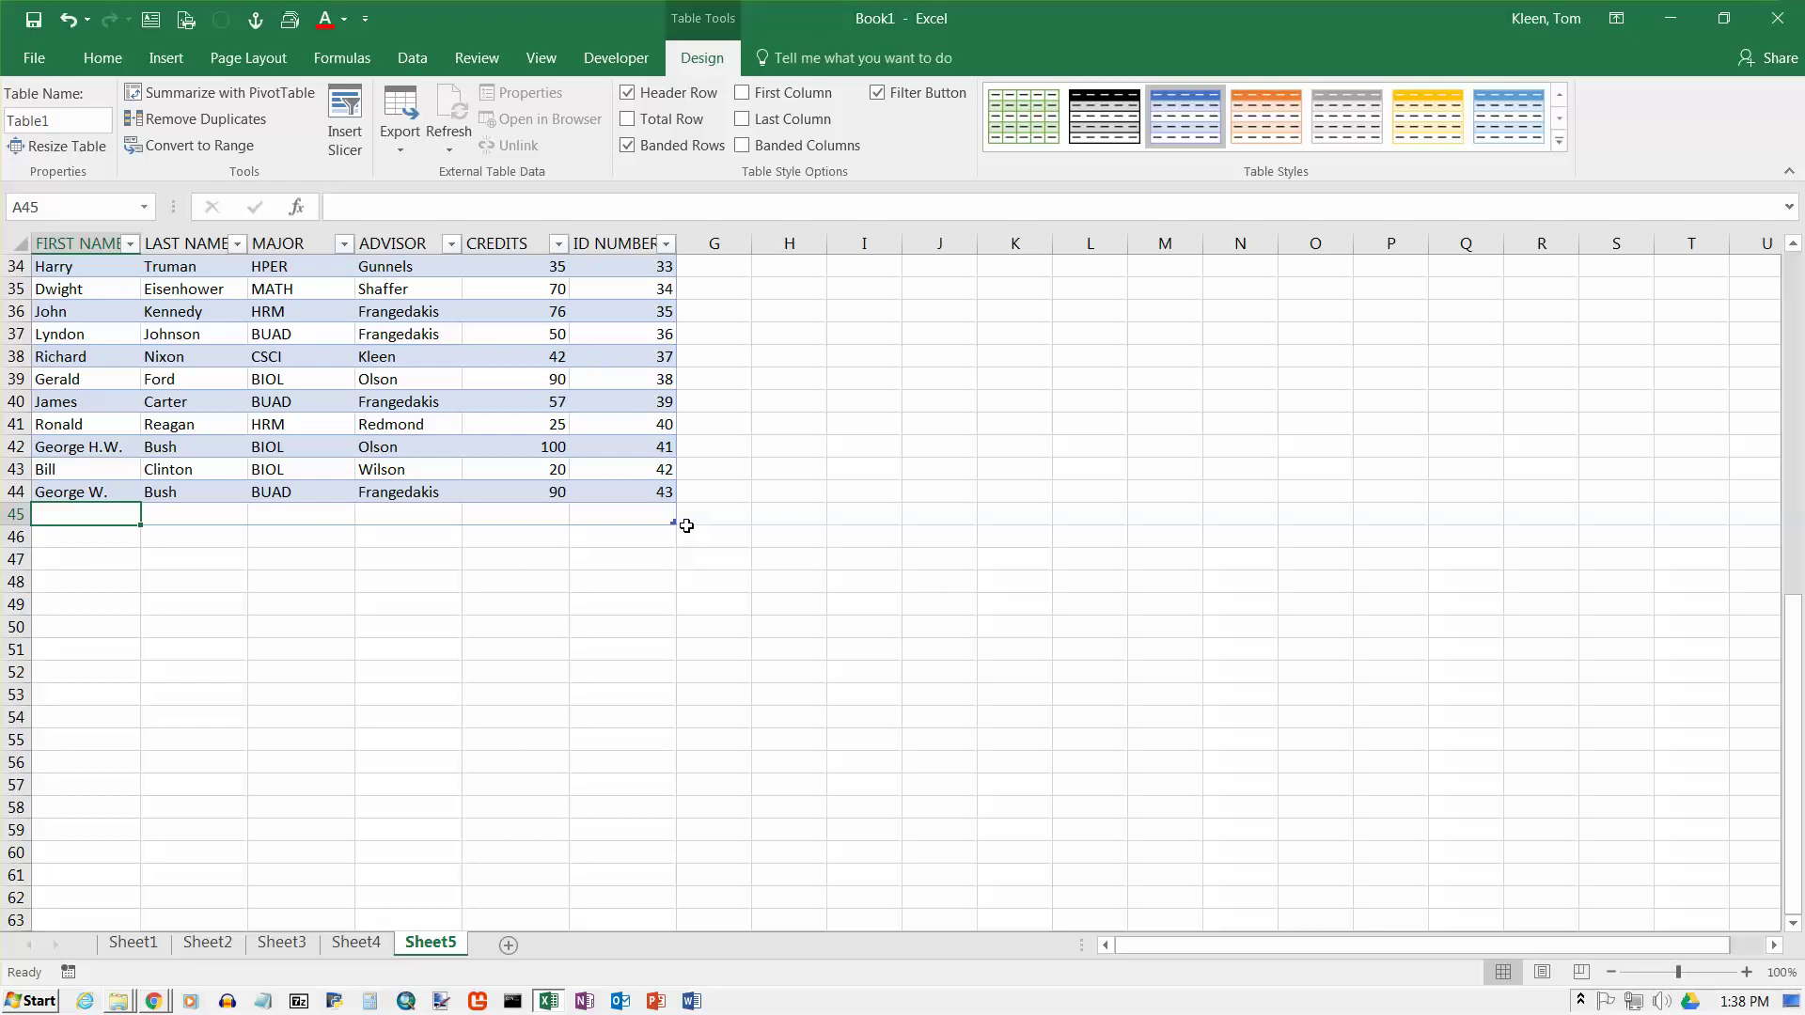
pyautogui.press('Tab')
pyautogui.press('Tab')
pyautogui.press('Tab')
pyautogui.press('Tab')
pyautogui.press('Tab')
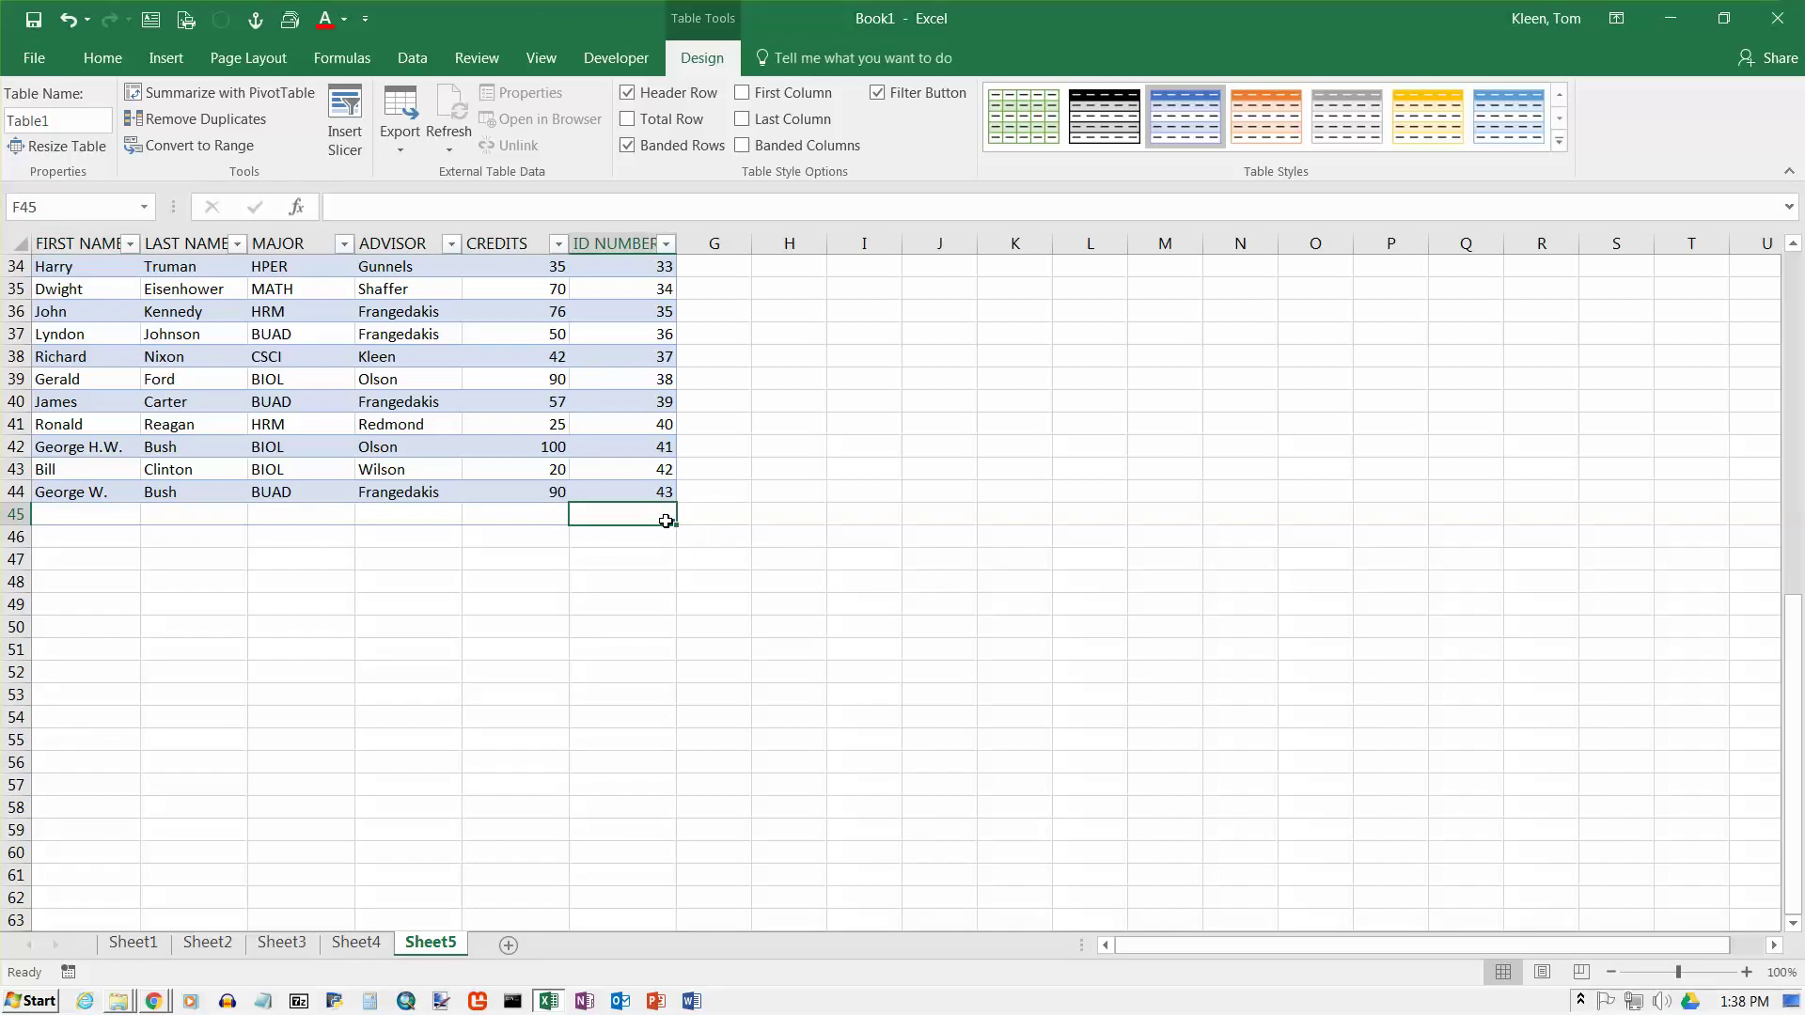
pyautogui.press('Tab')
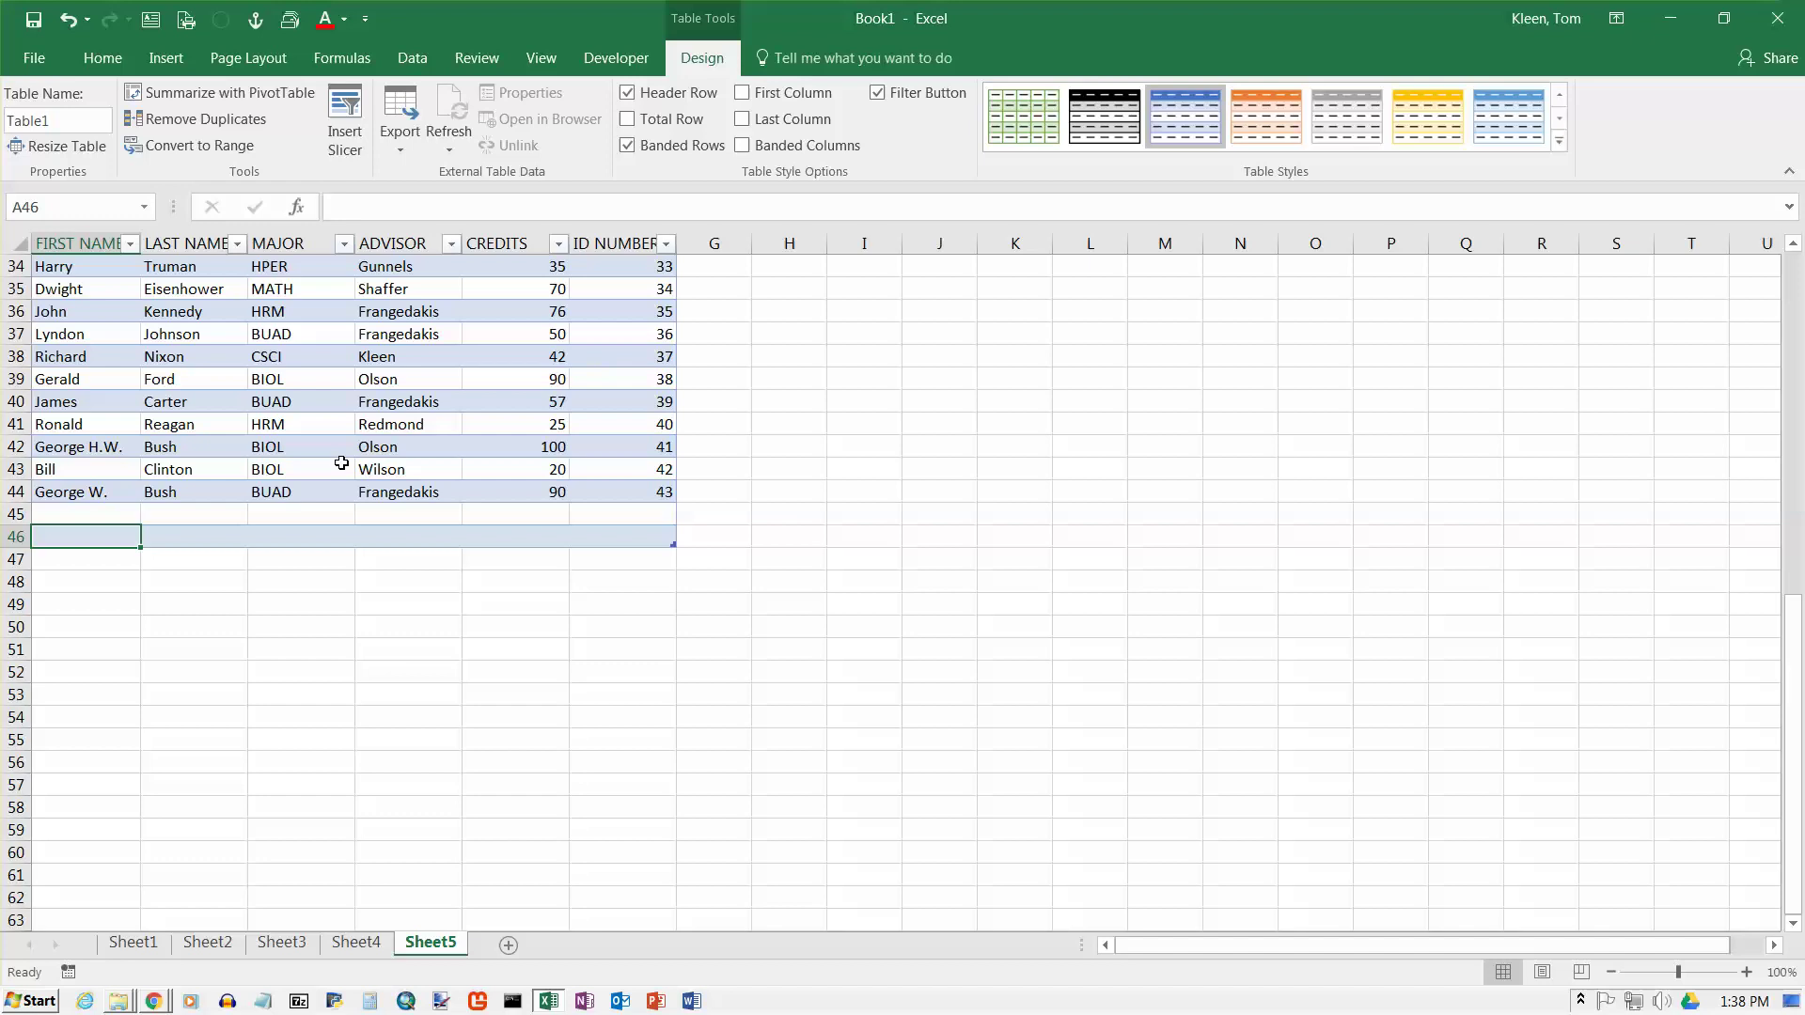
pyautogui.click(73, 24)
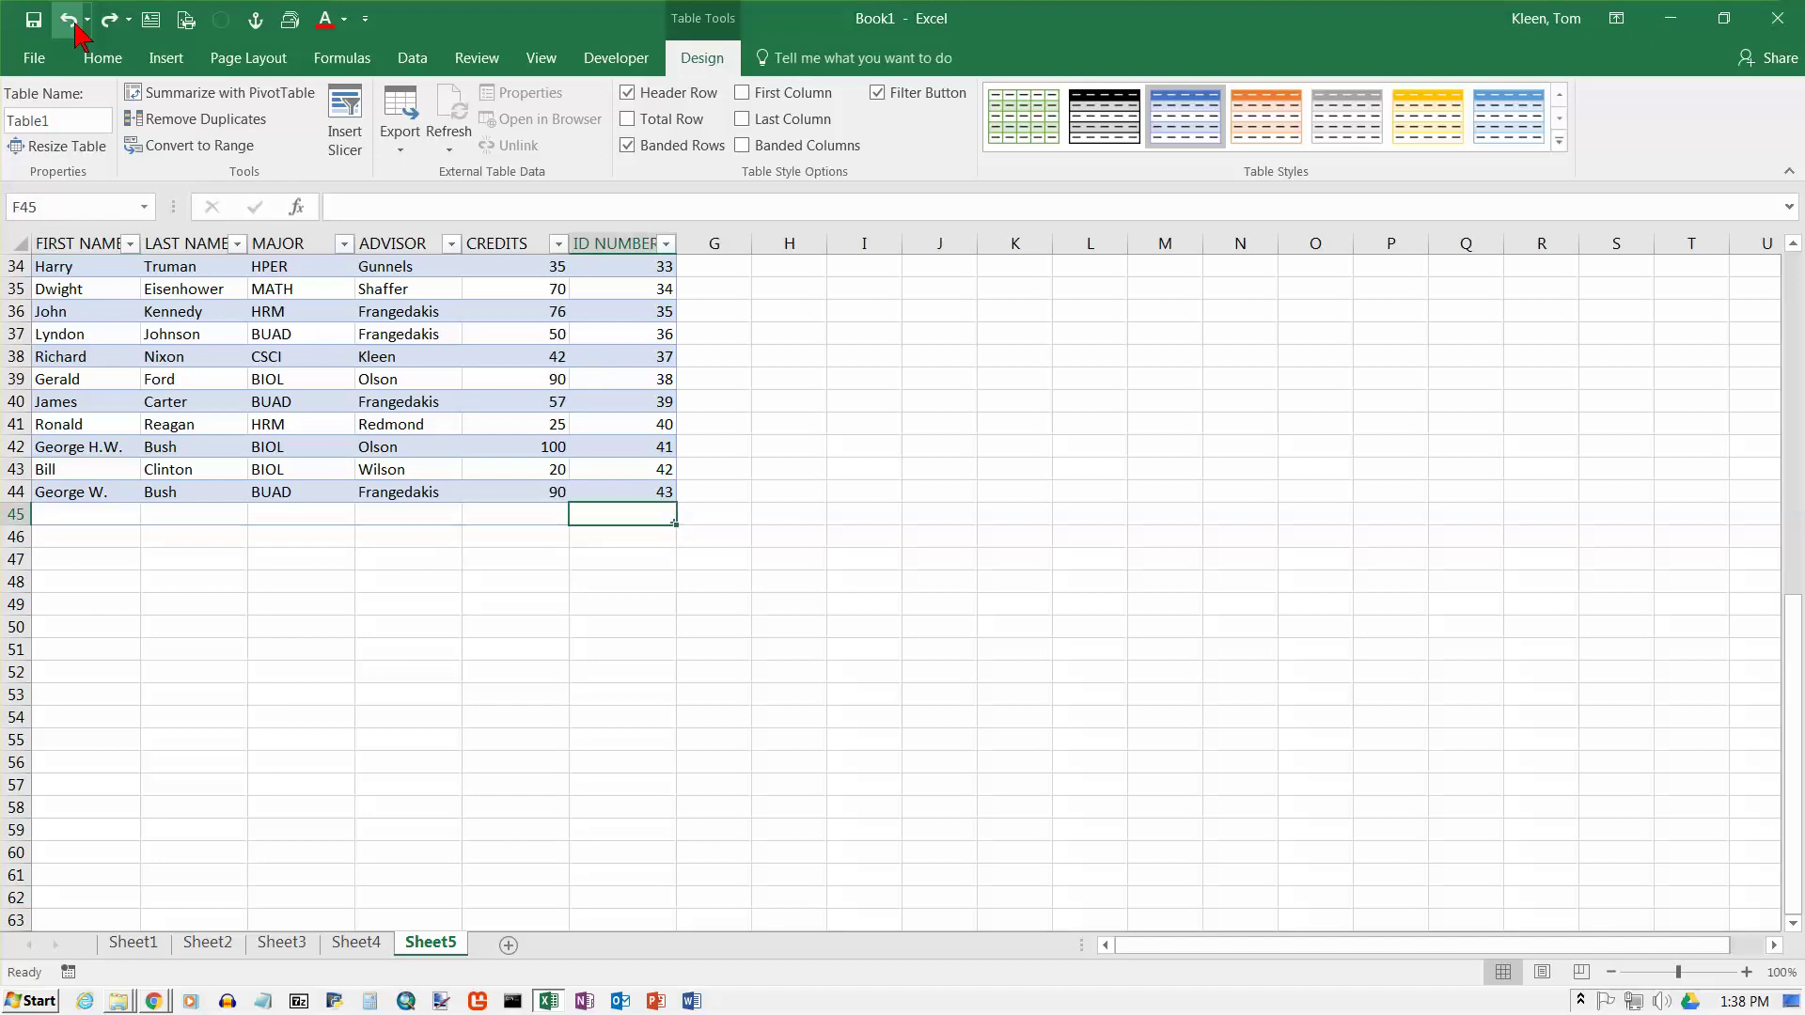
pyautogui.click(73, 25)
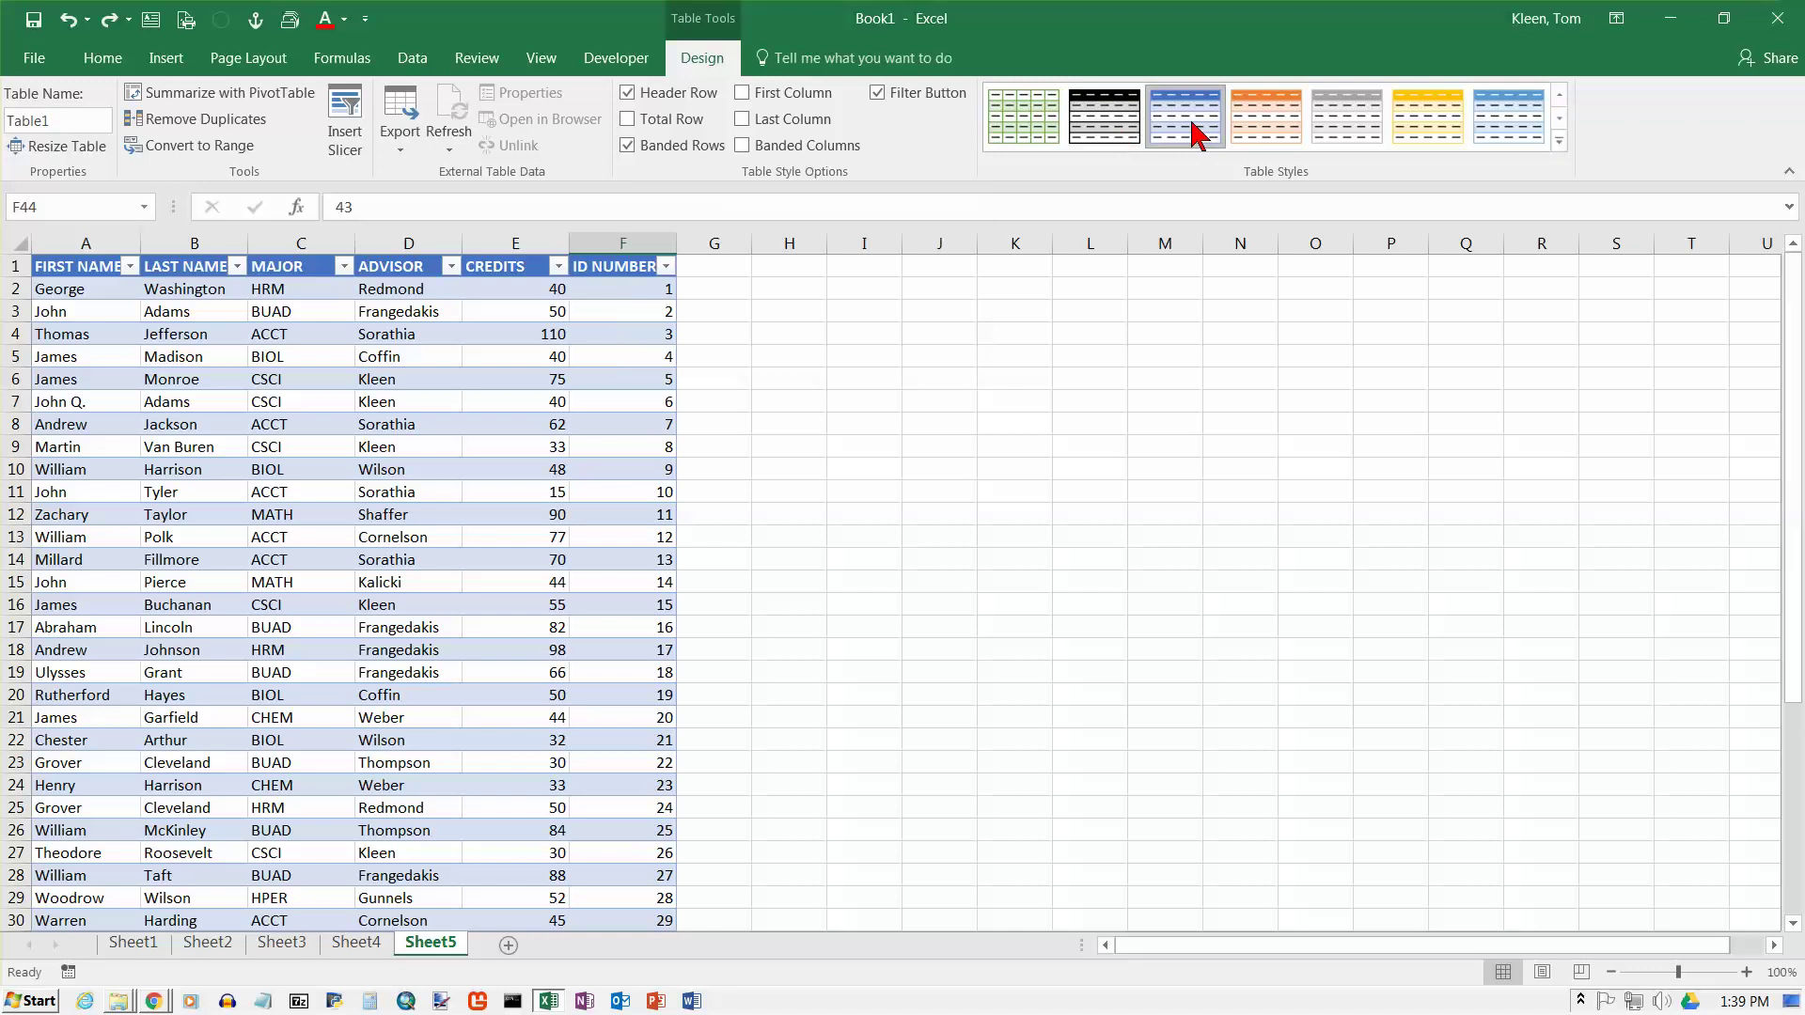
# - Turn off the table's header row, check the empty row 1, then undo to restore it
pyautogui.click(627, 92)
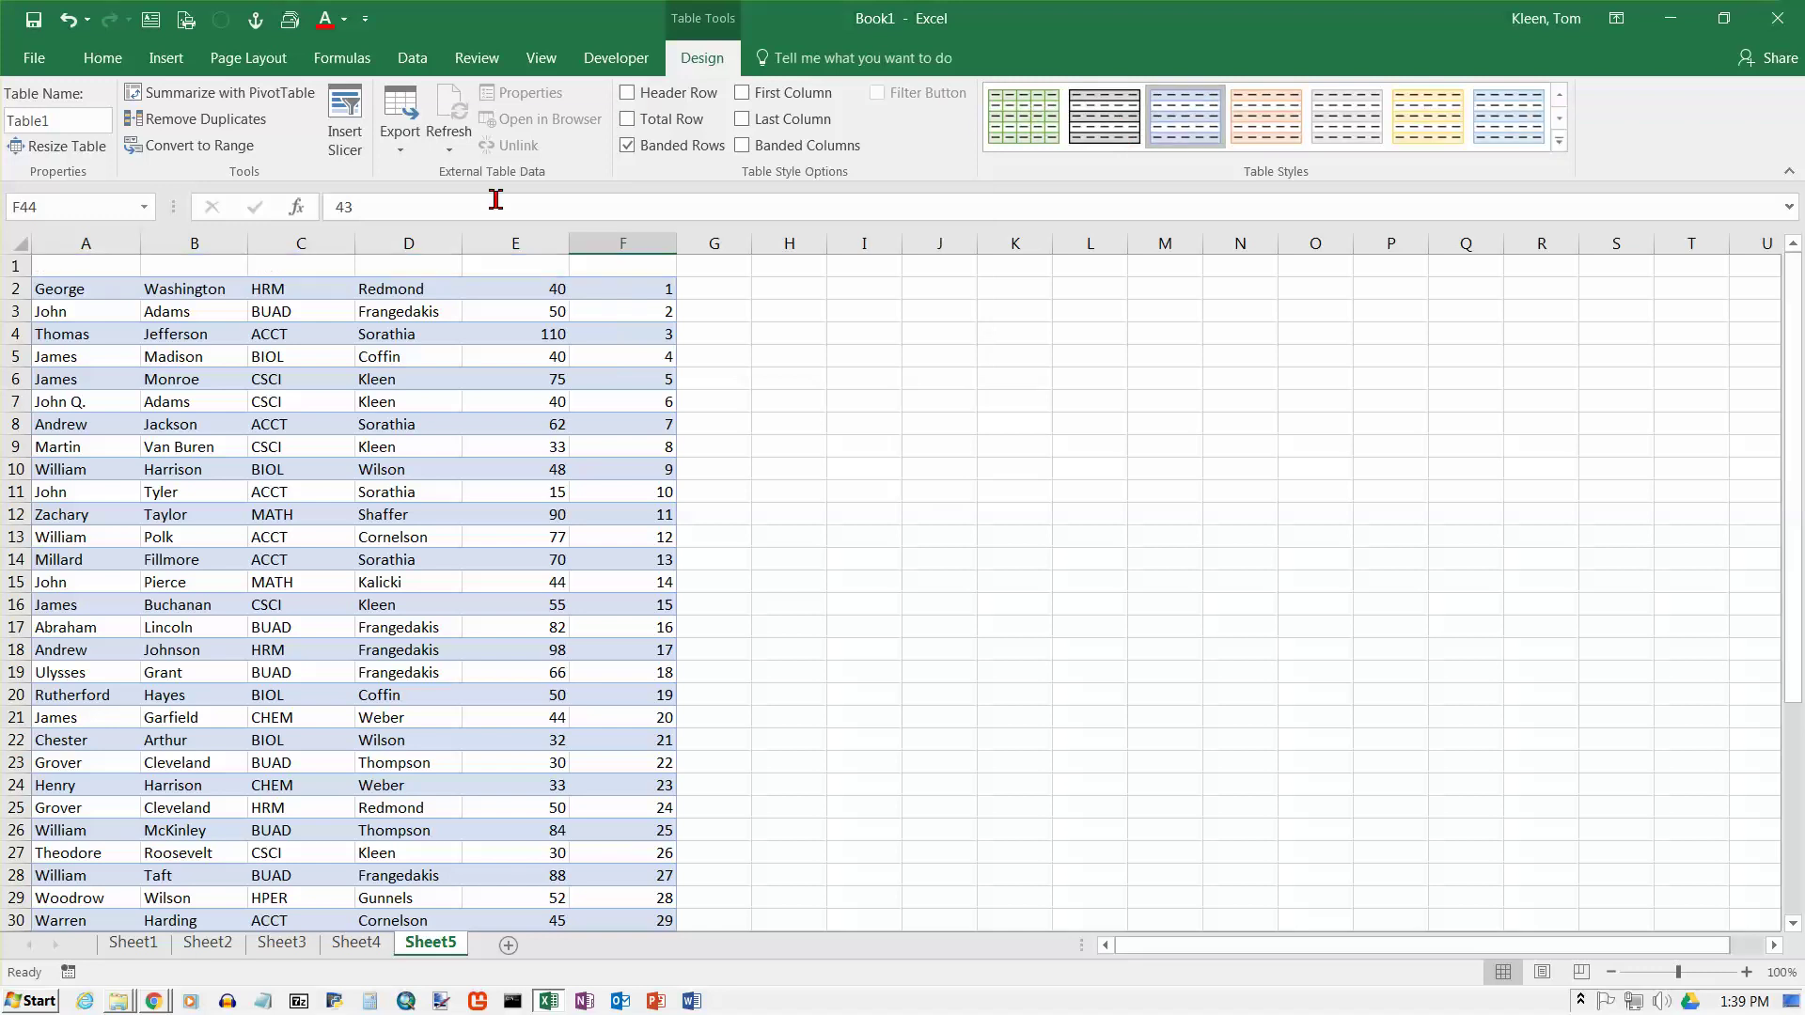
pyautogui.click(73, 267)
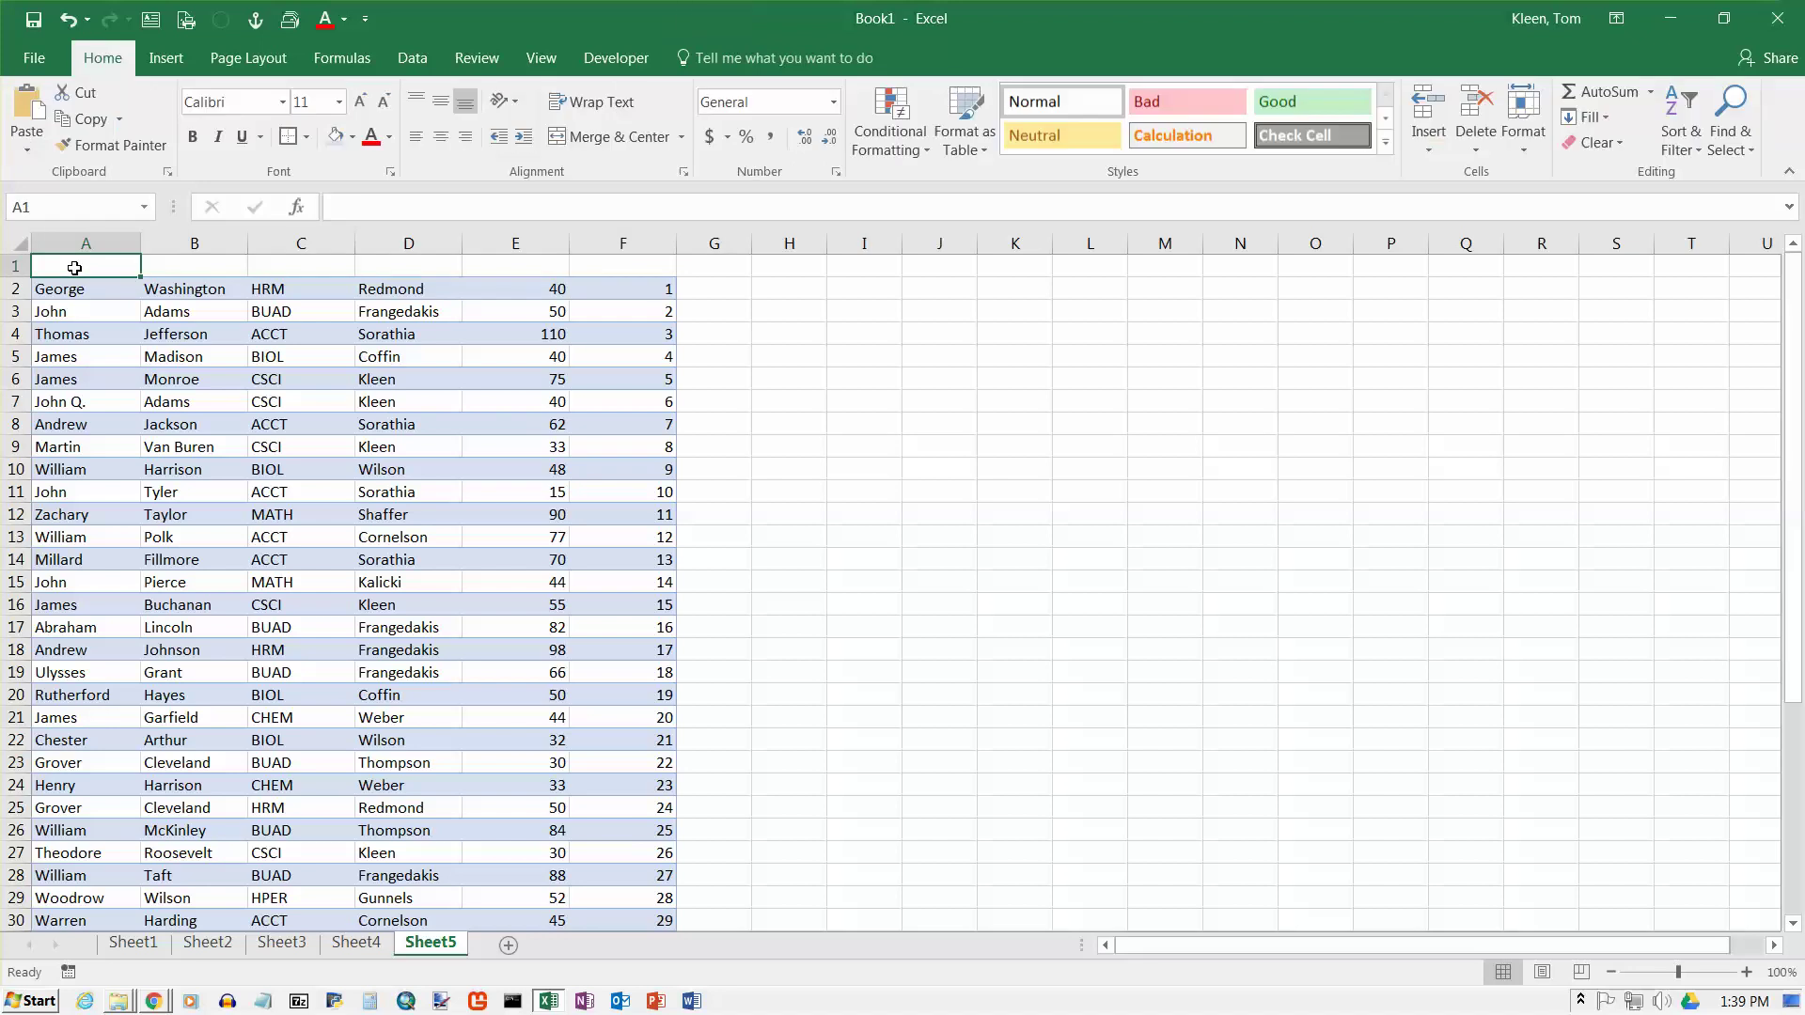
pyautogui.click(201, 269)
pyautogui.click(299, 269)
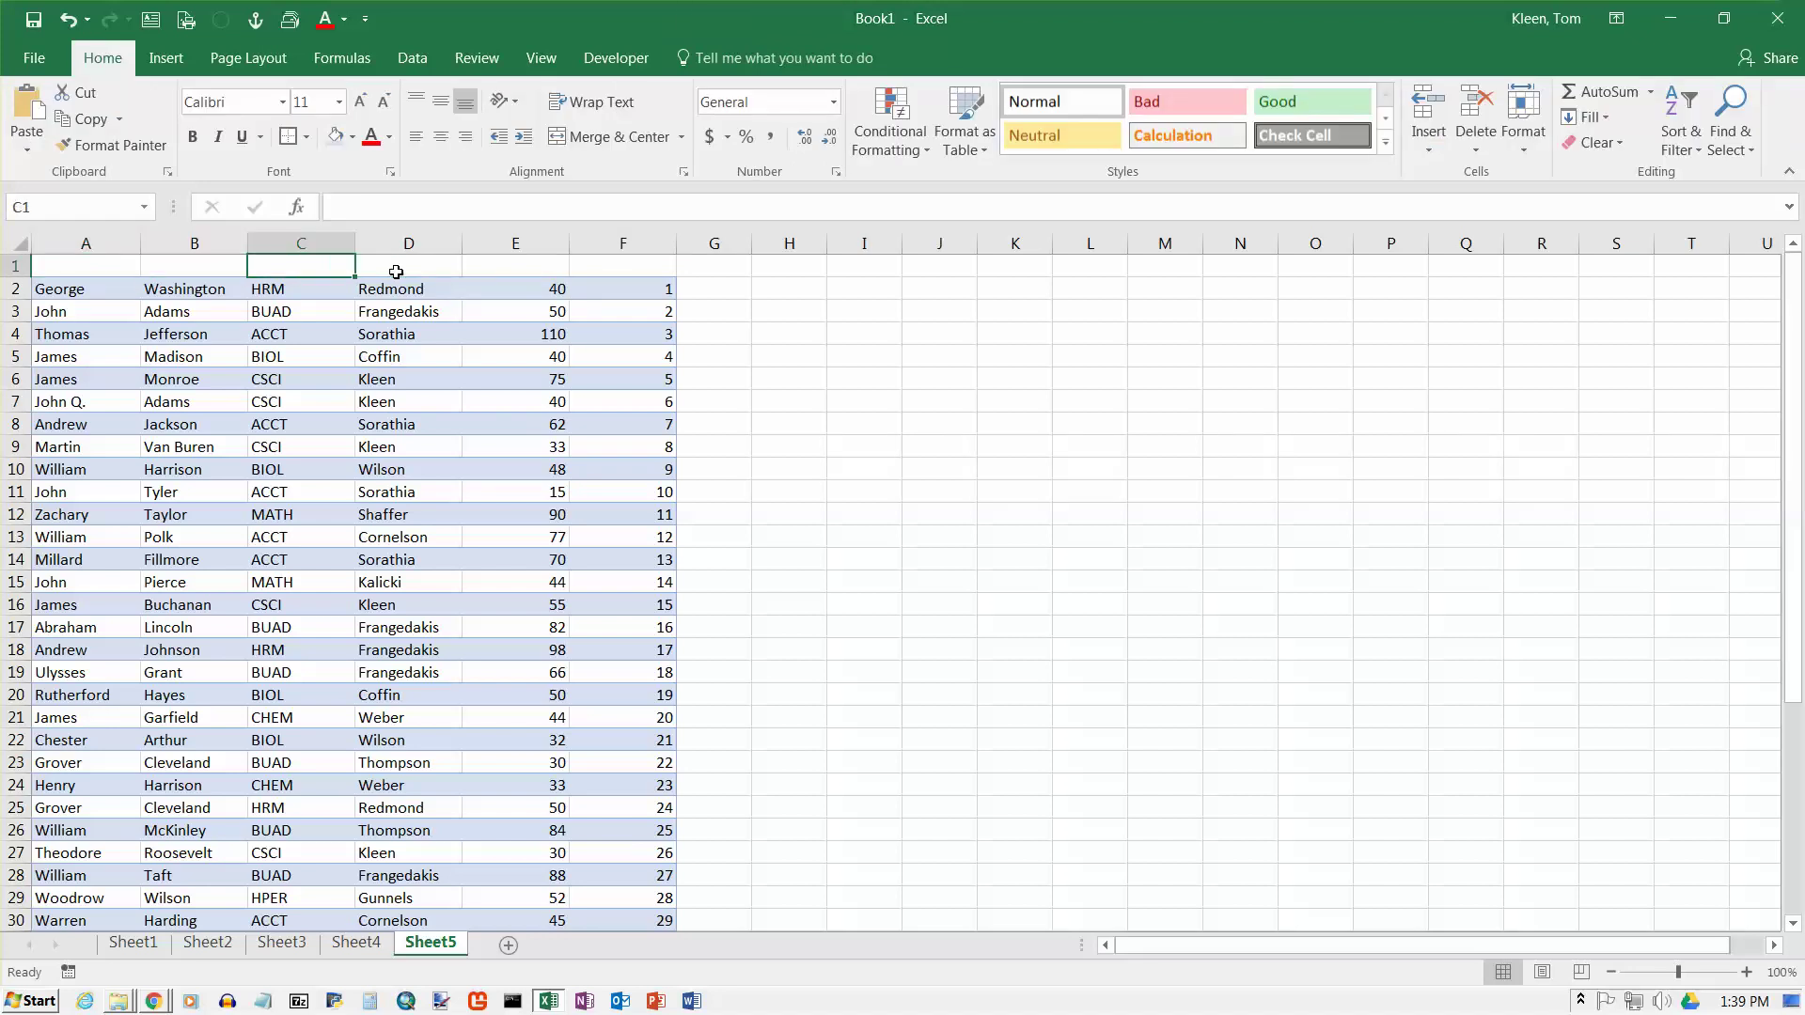
pyautogui.click(390, 272)
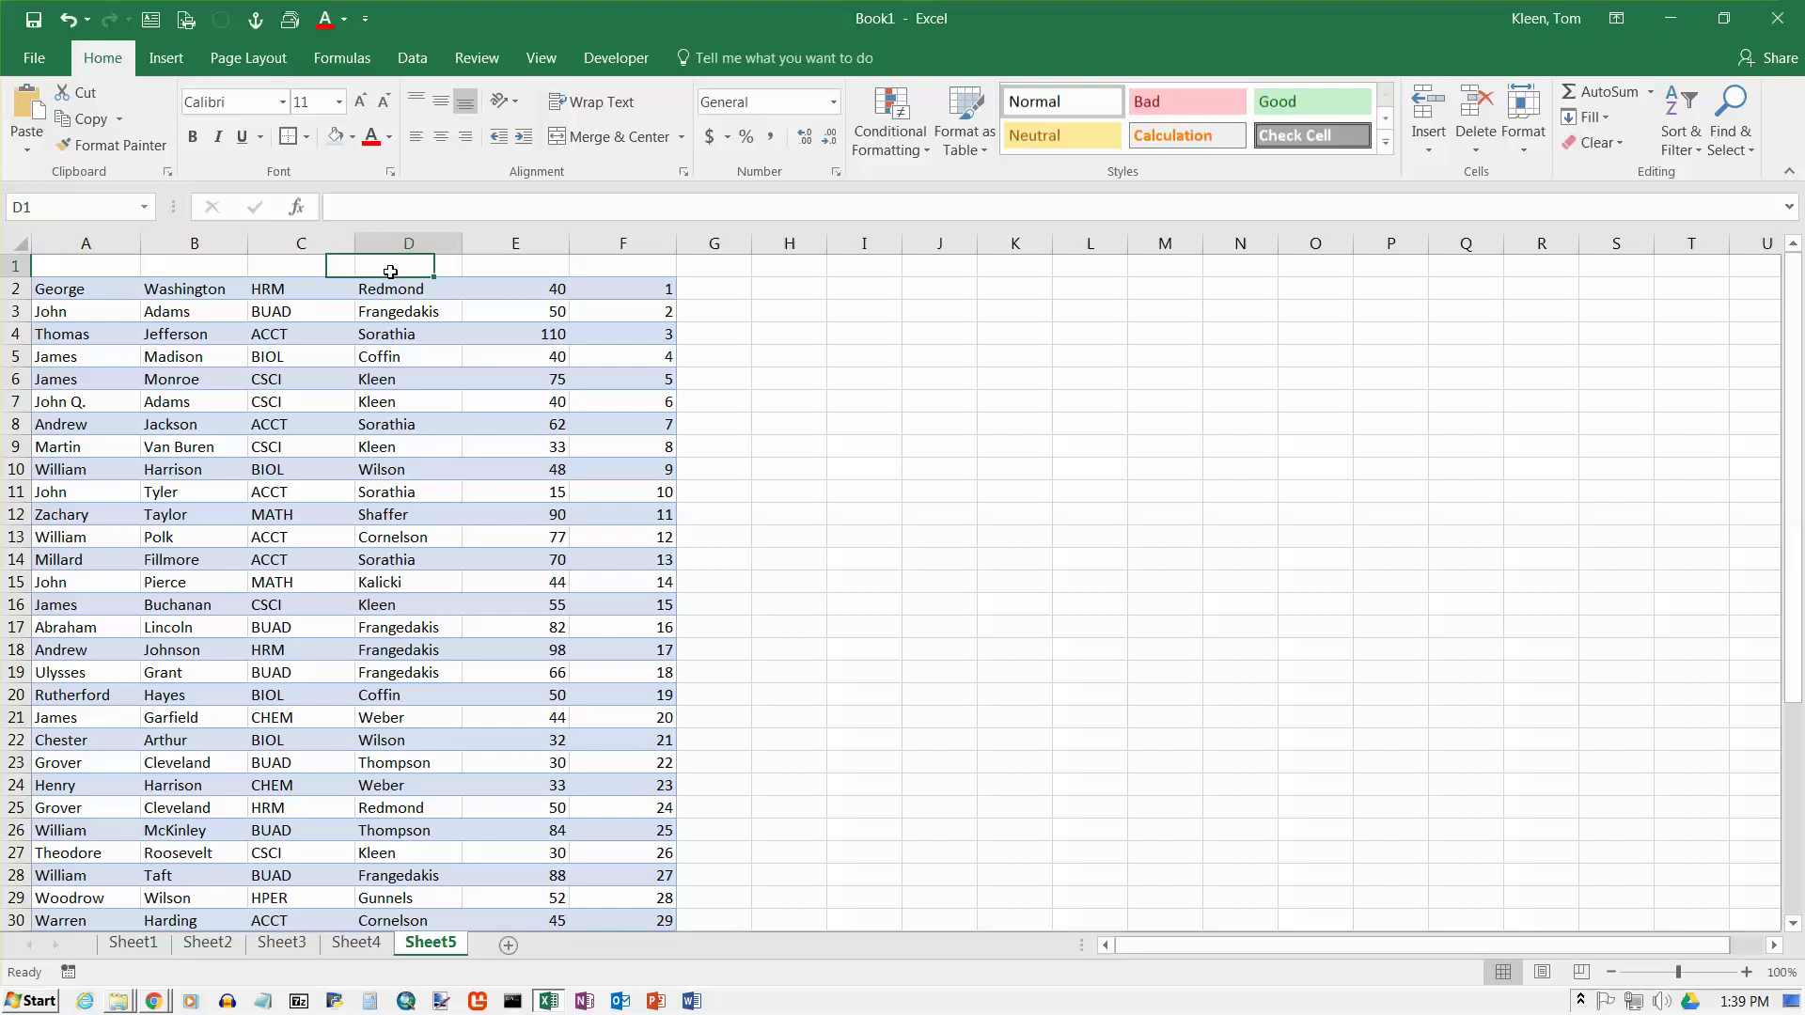
pyautogui.hotkey('ctrl', 'z')
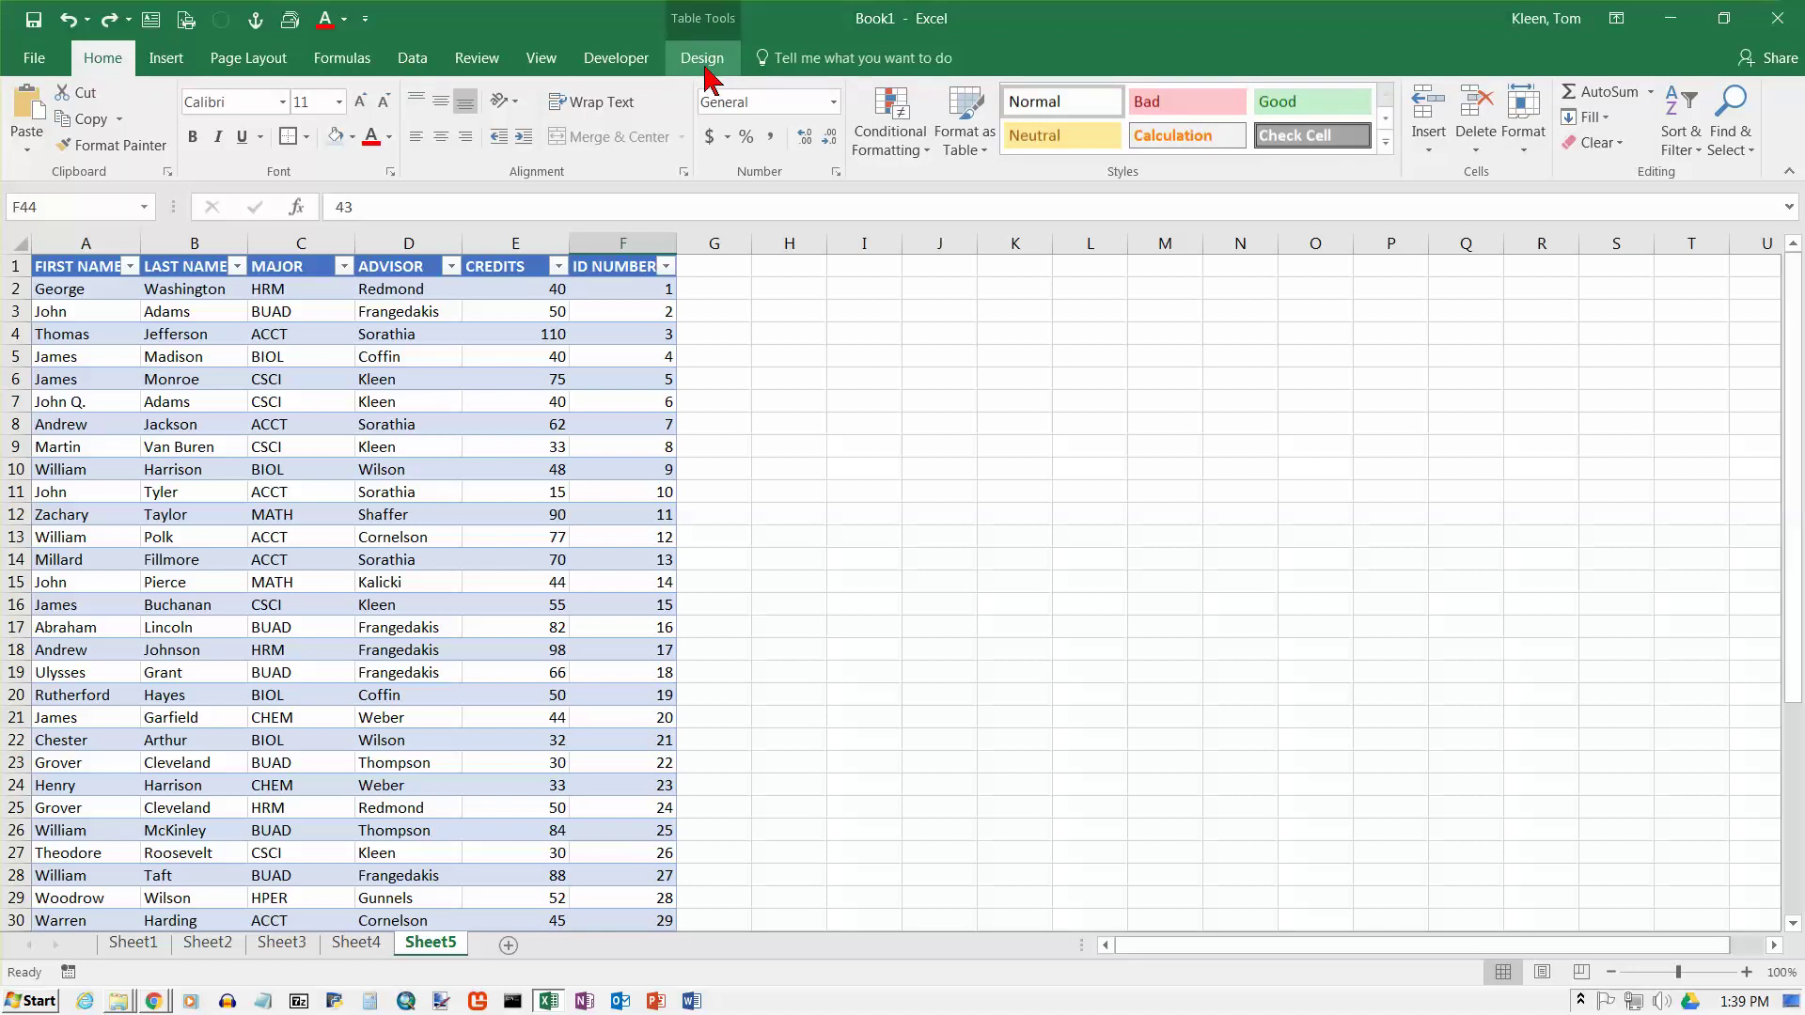
# - Add a Total Row showing the 946 credits total, then remove it again
pyautogui.click(708, 68)
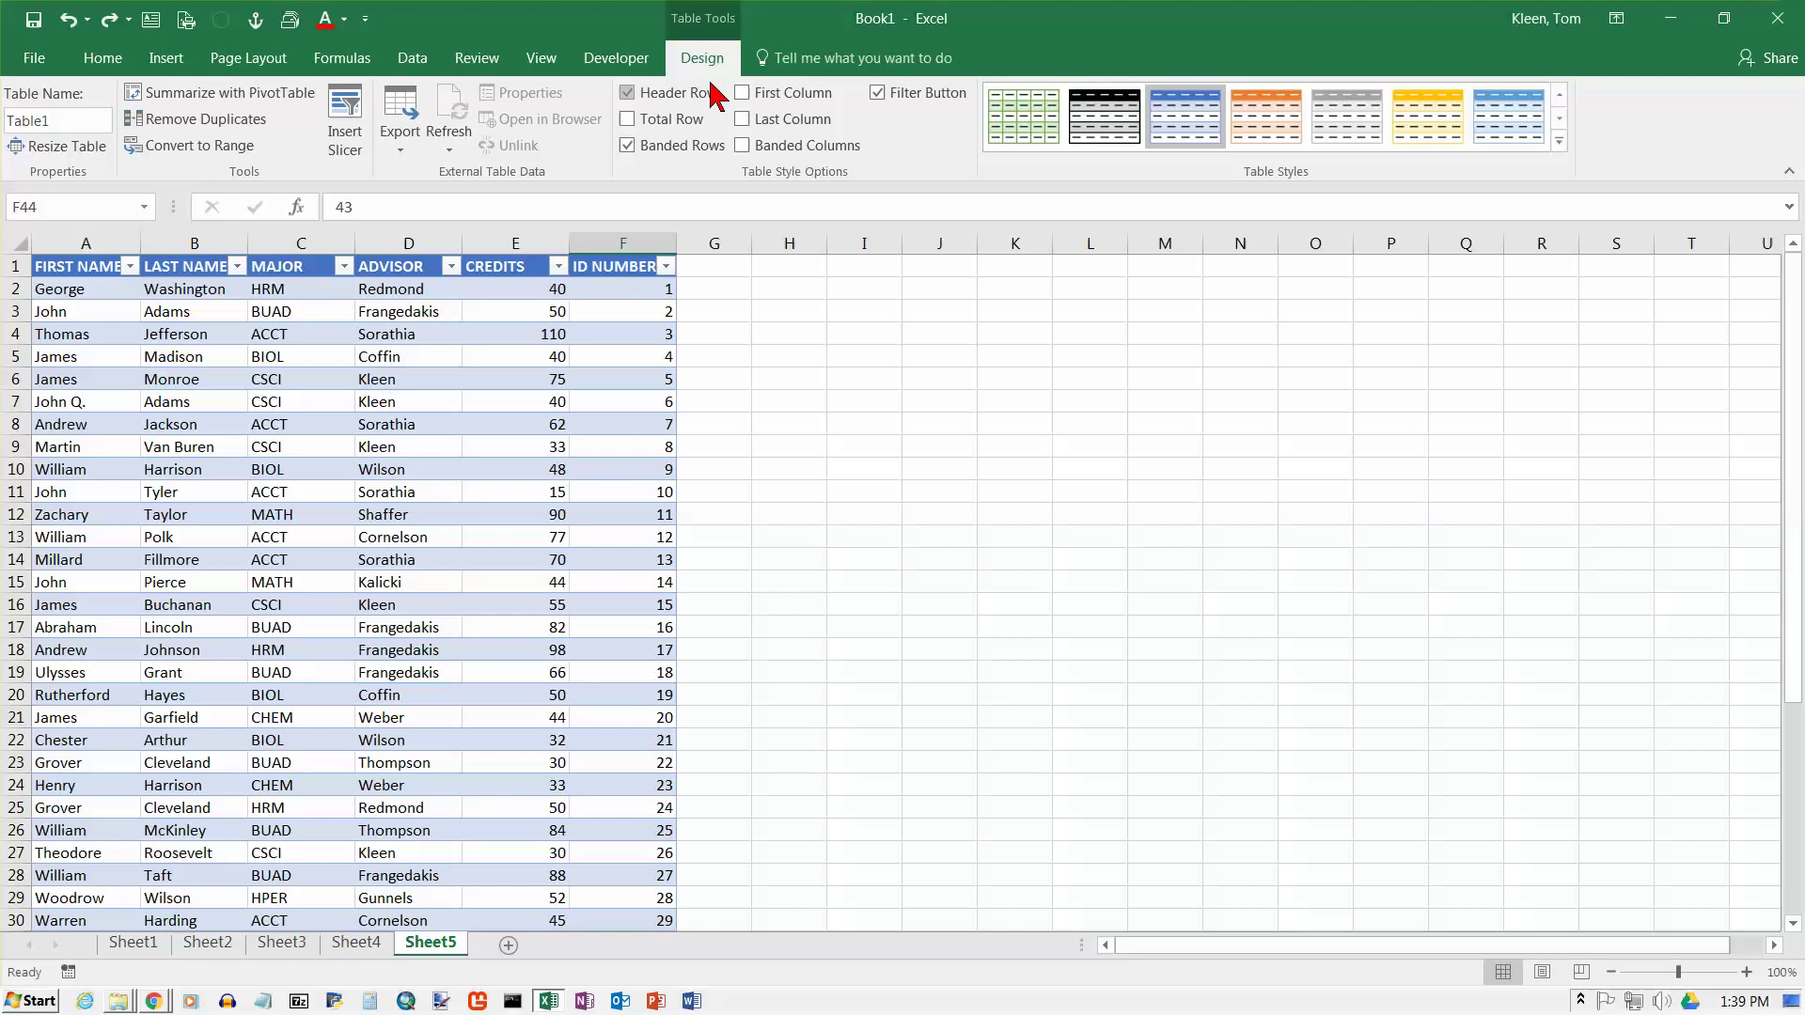
pyautogui.scroll(-11, 854, 455)
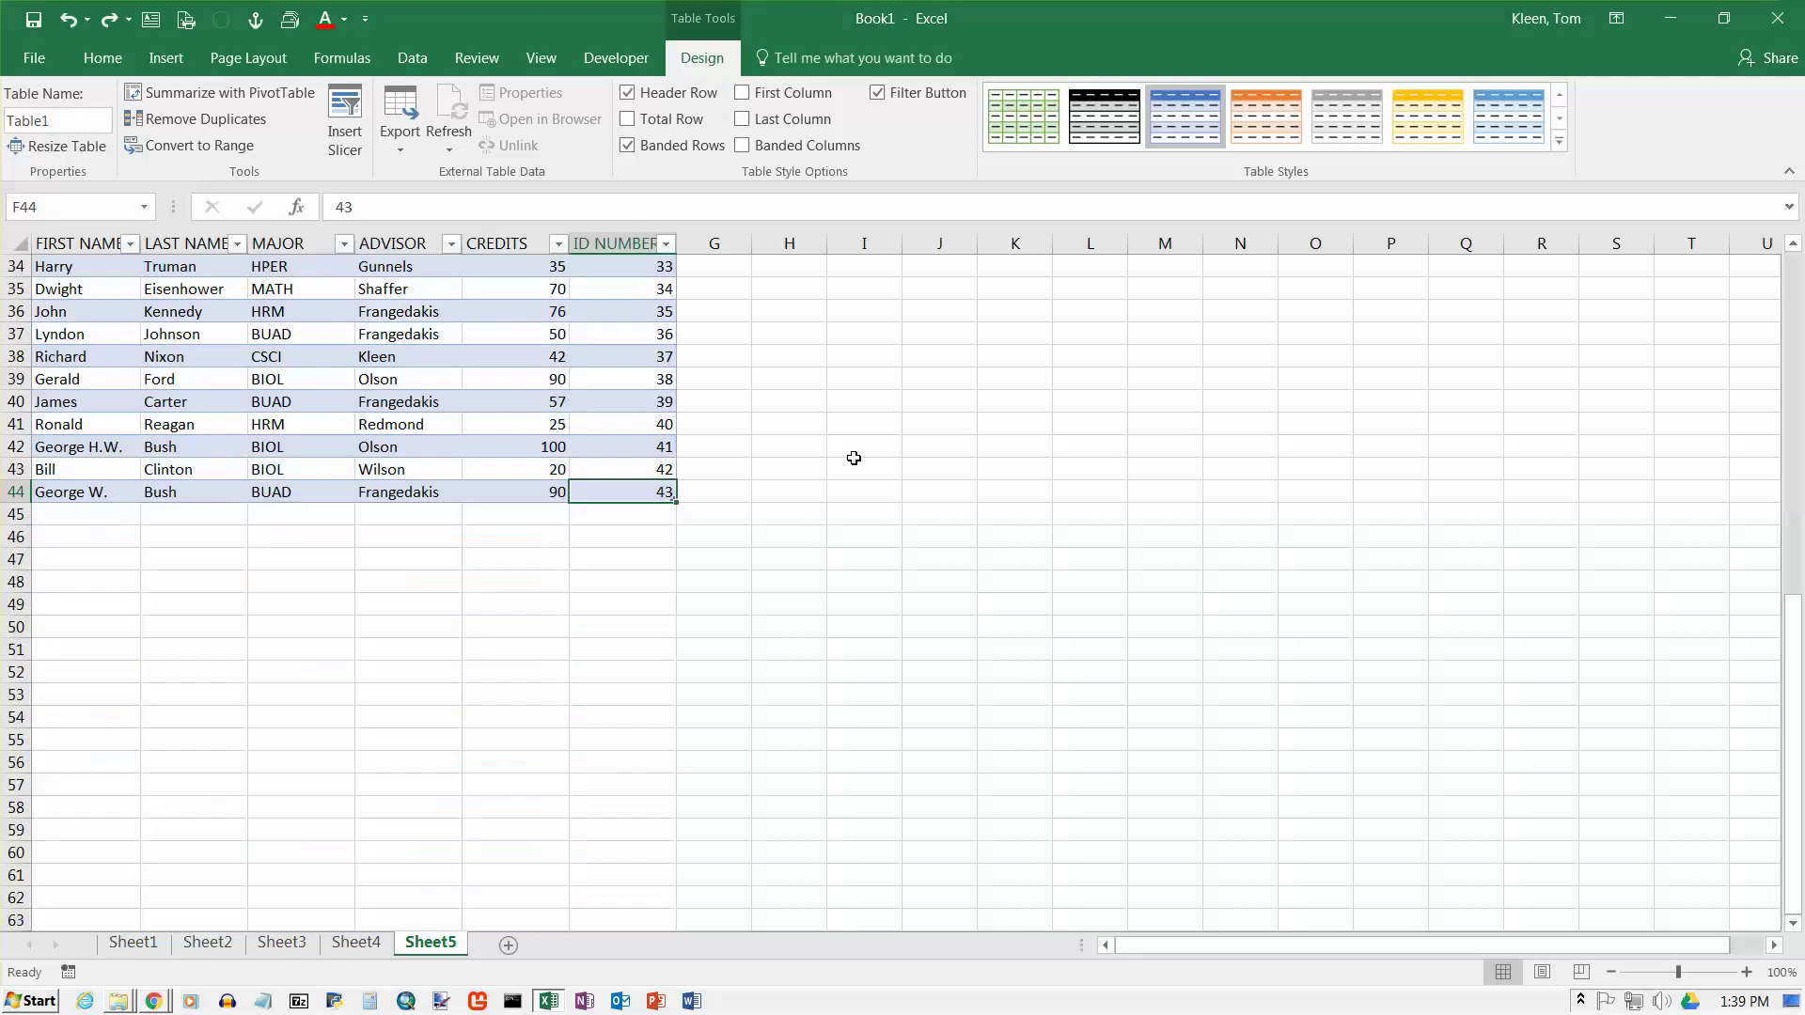
pyautogui.click(628, 123)
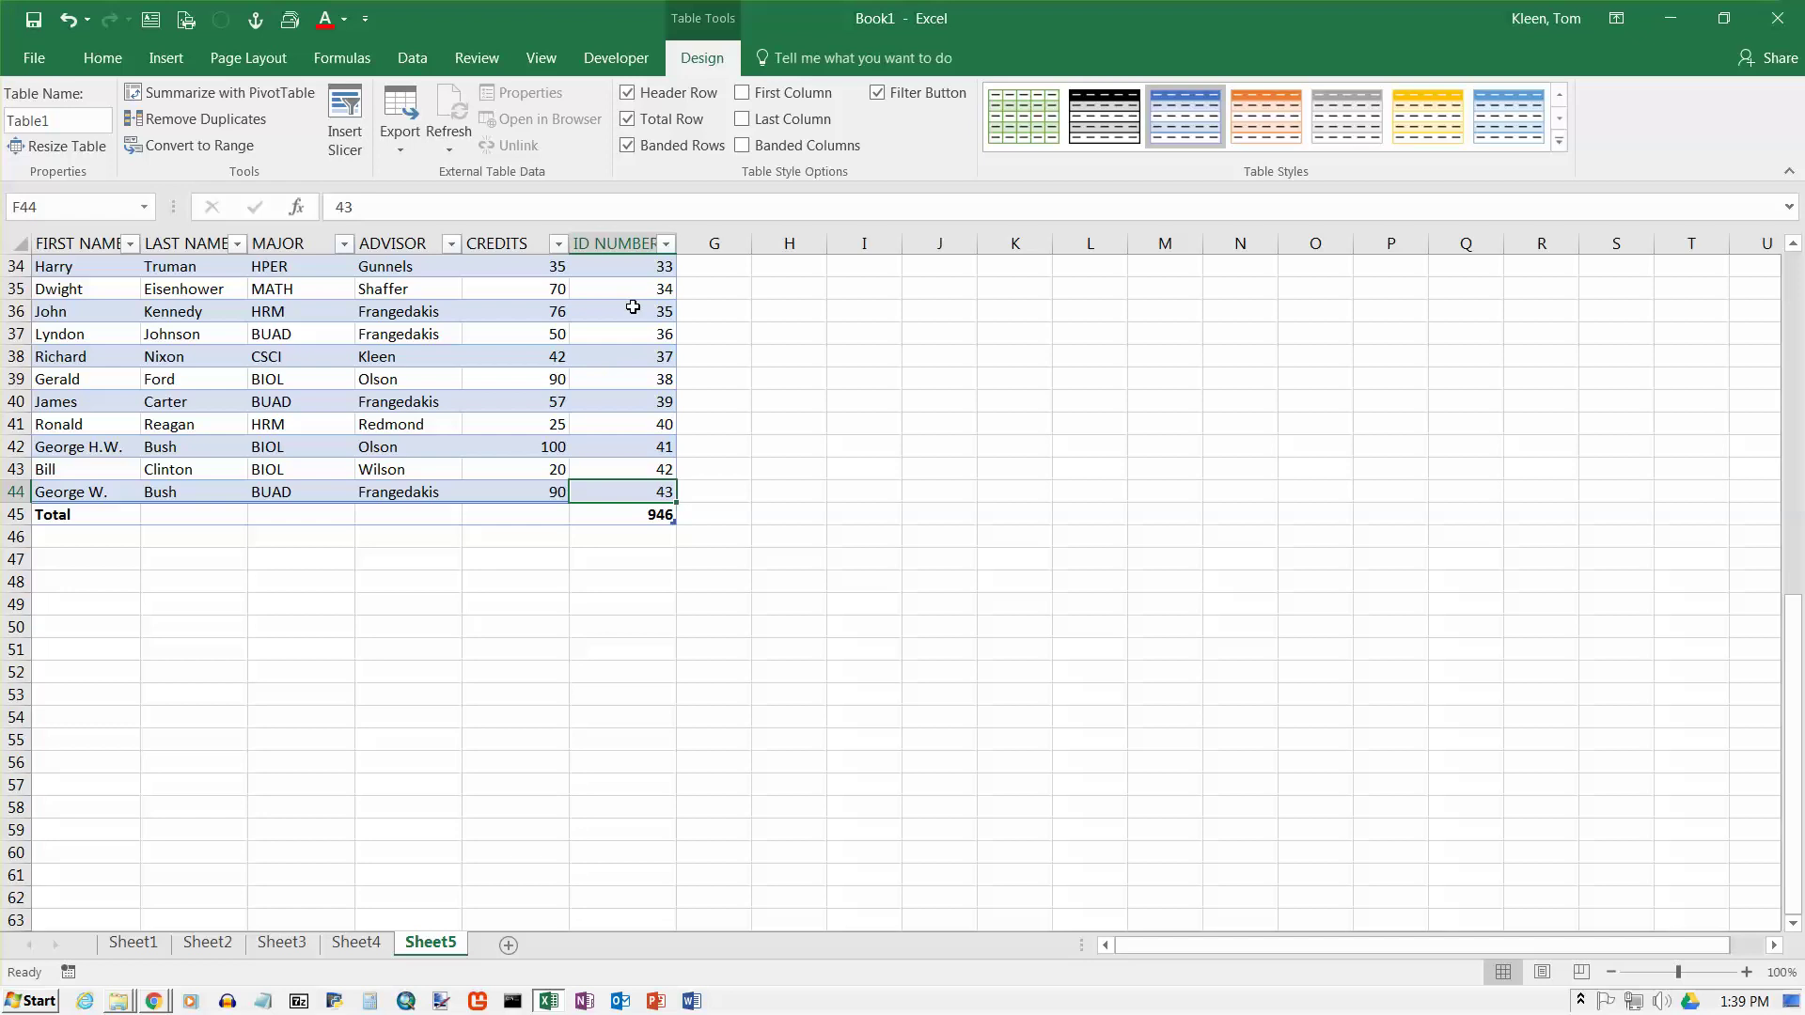
pyautogui.click(556, 271)
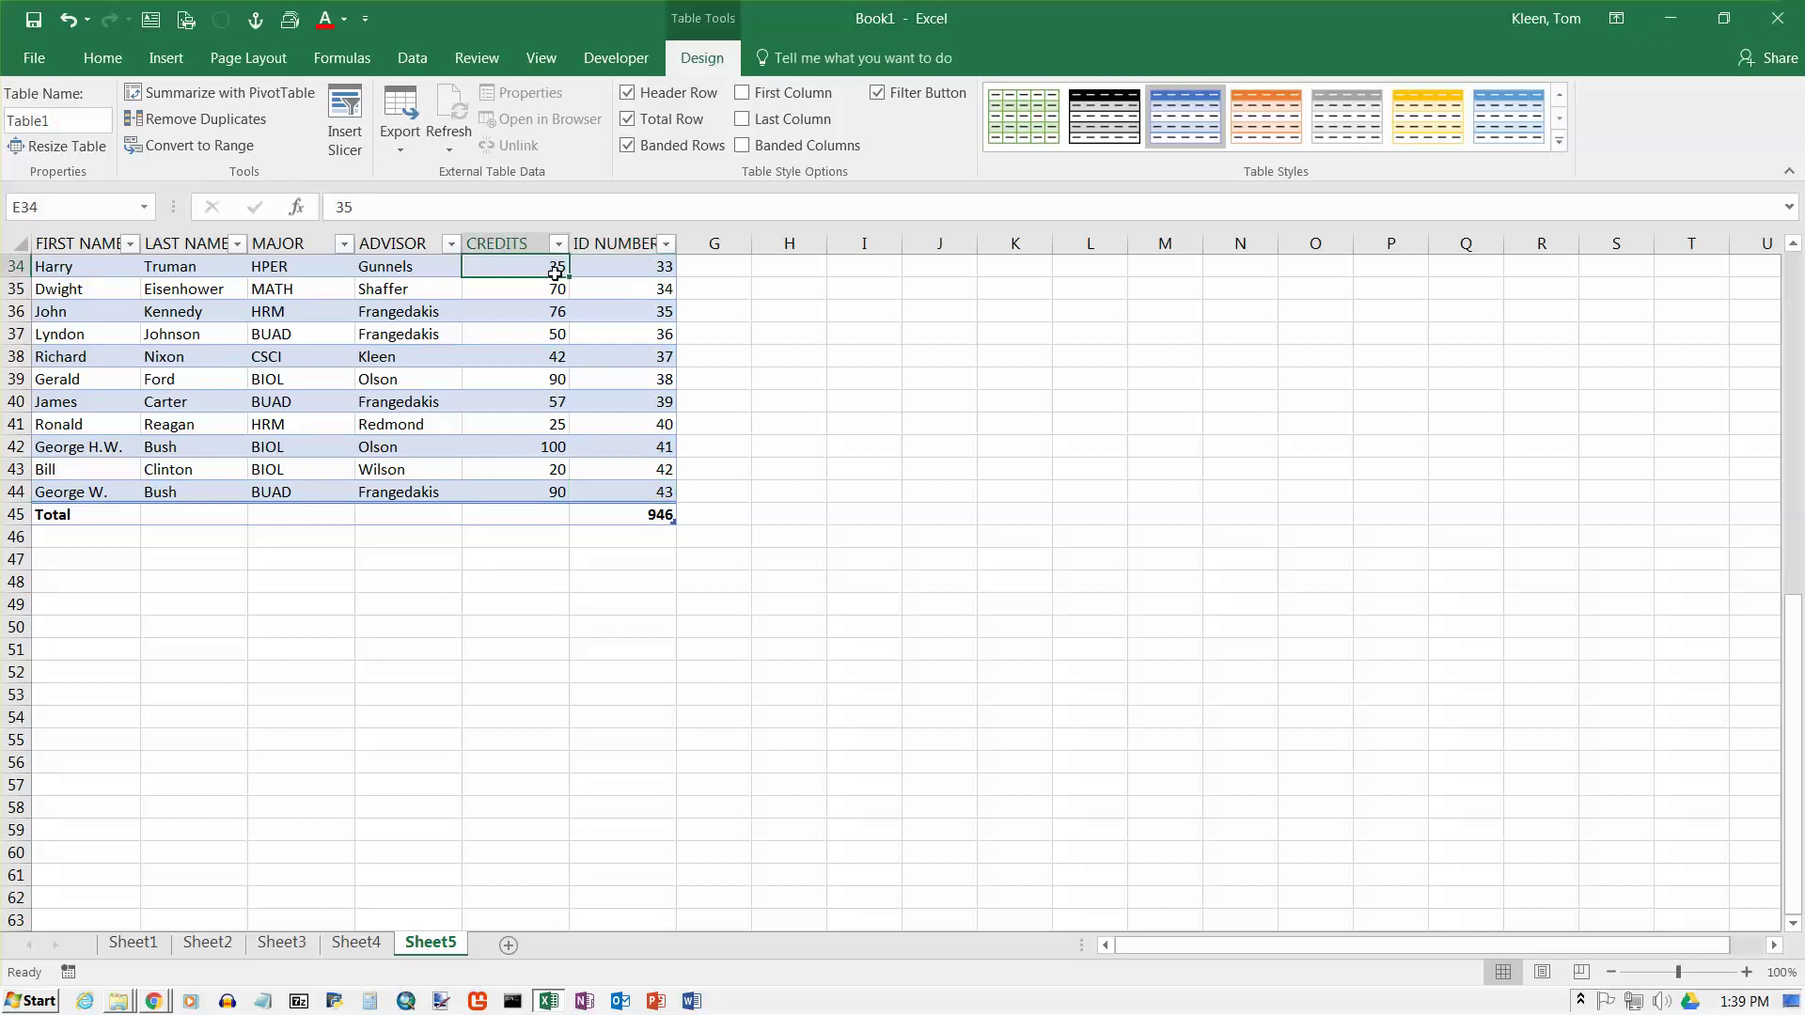
pyautogui.click(628, 119)
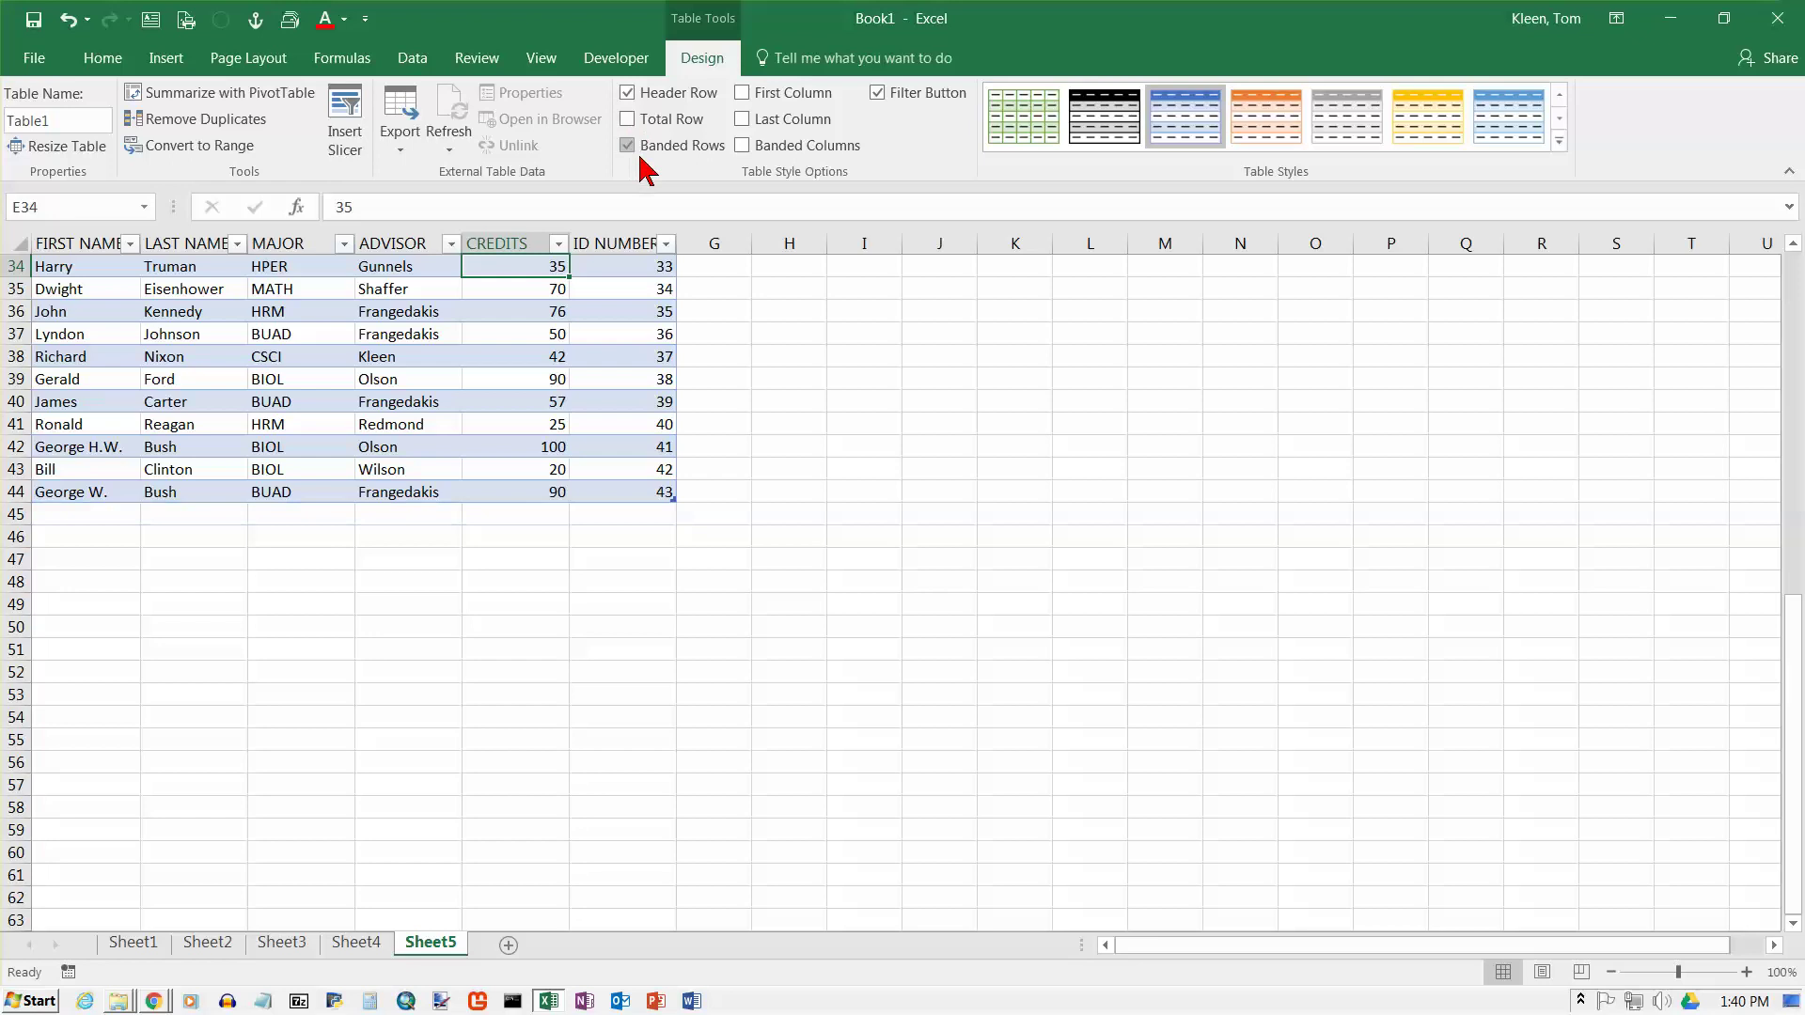
# - Toggle Banded Rows off and back on, and First Column bolding on and off
pyautogui.click(640, 156)
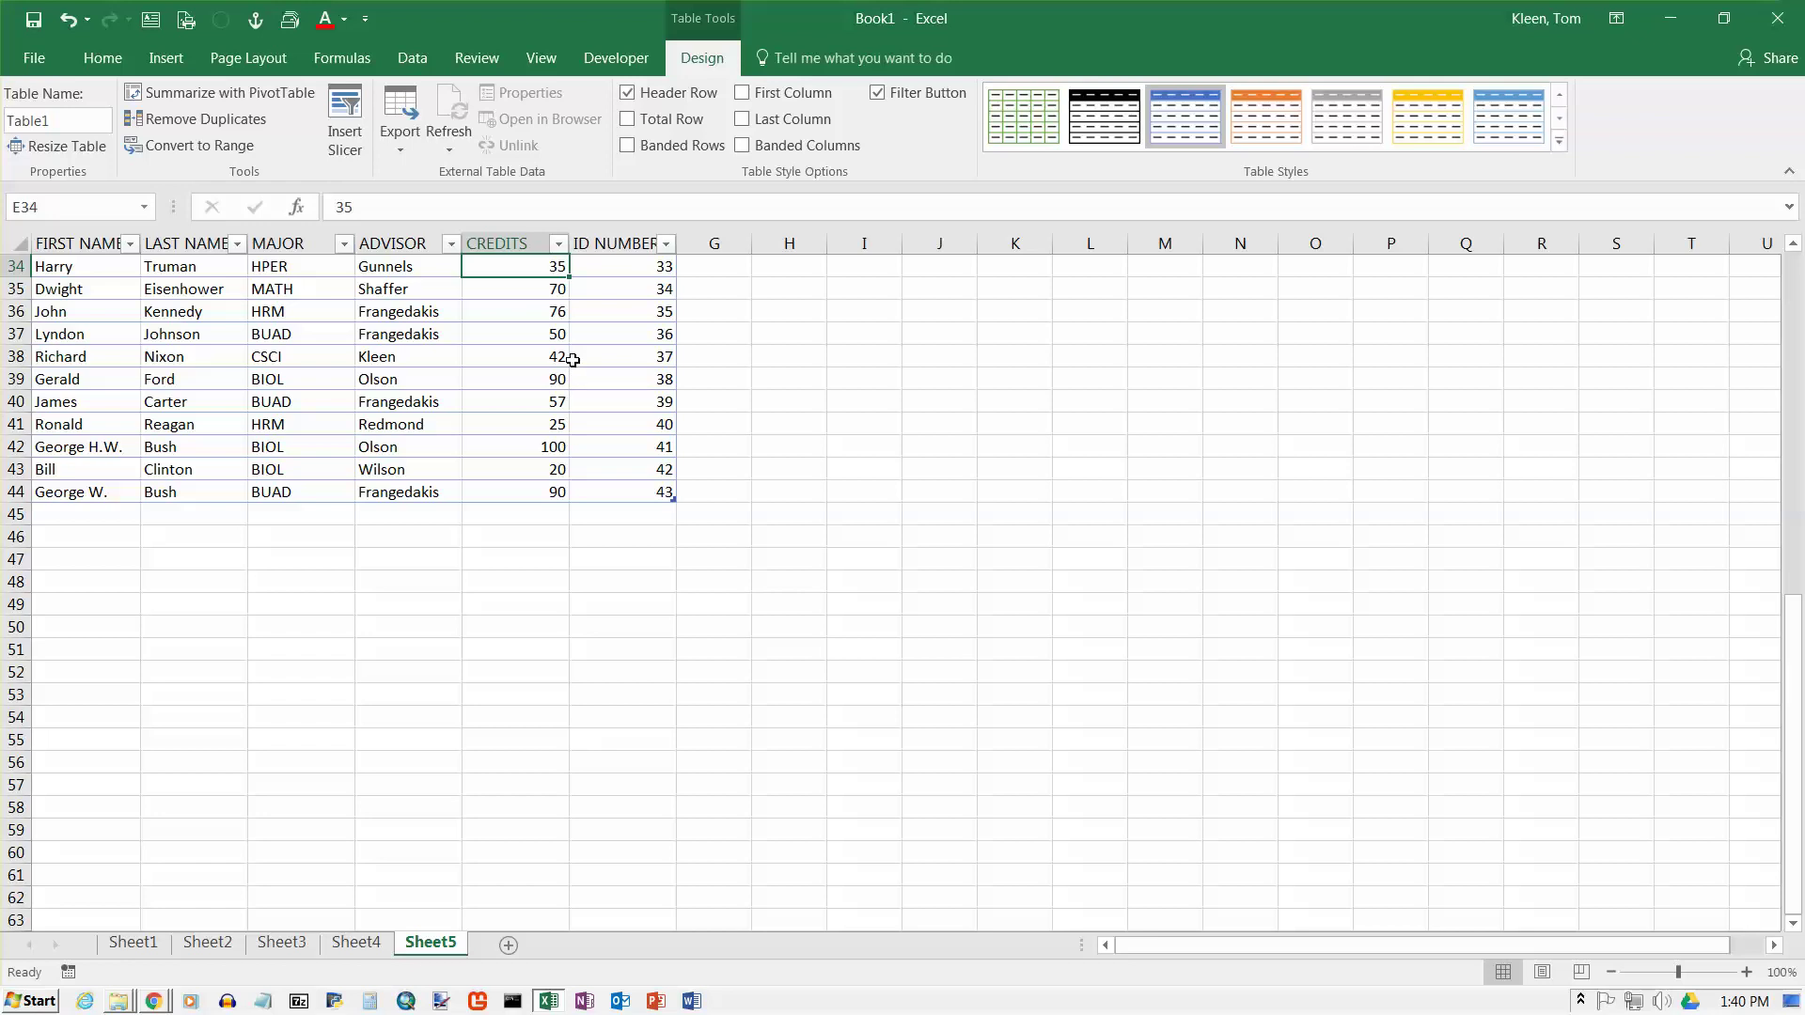
pyautogui.click(627, 144)
pyautogui.click(744, 93)
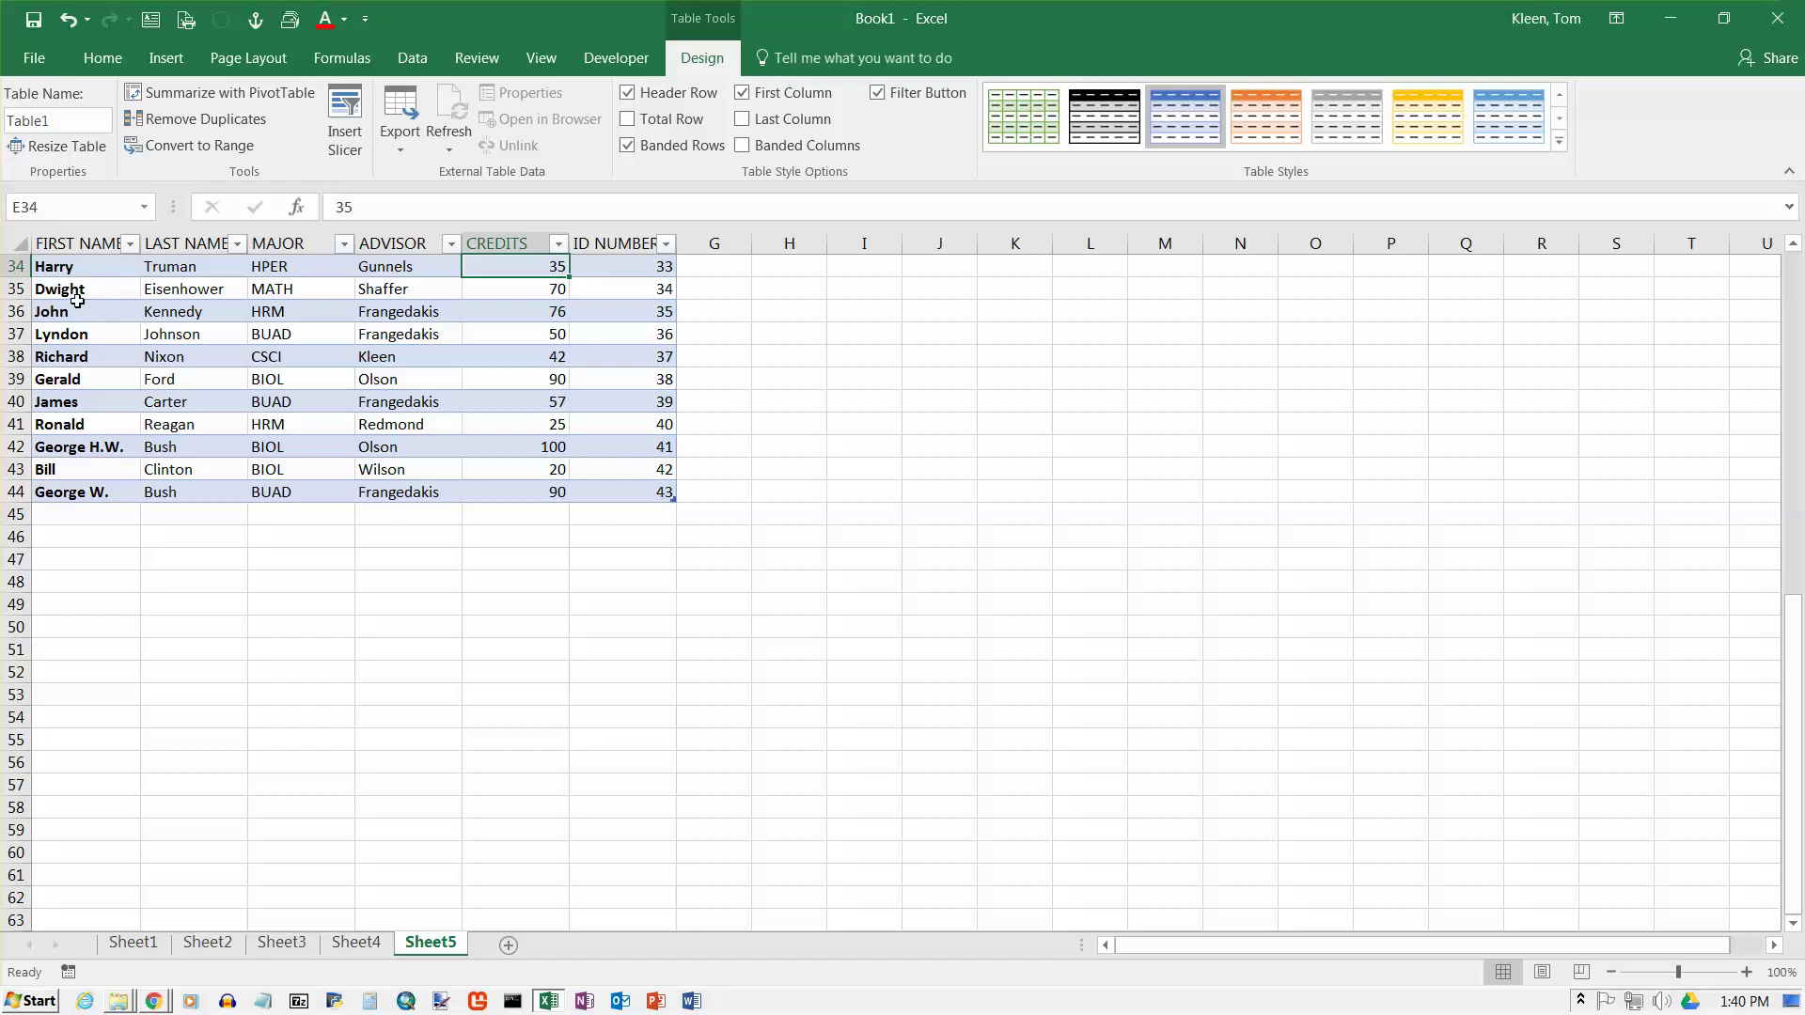
pyautogui.click(742, 91)
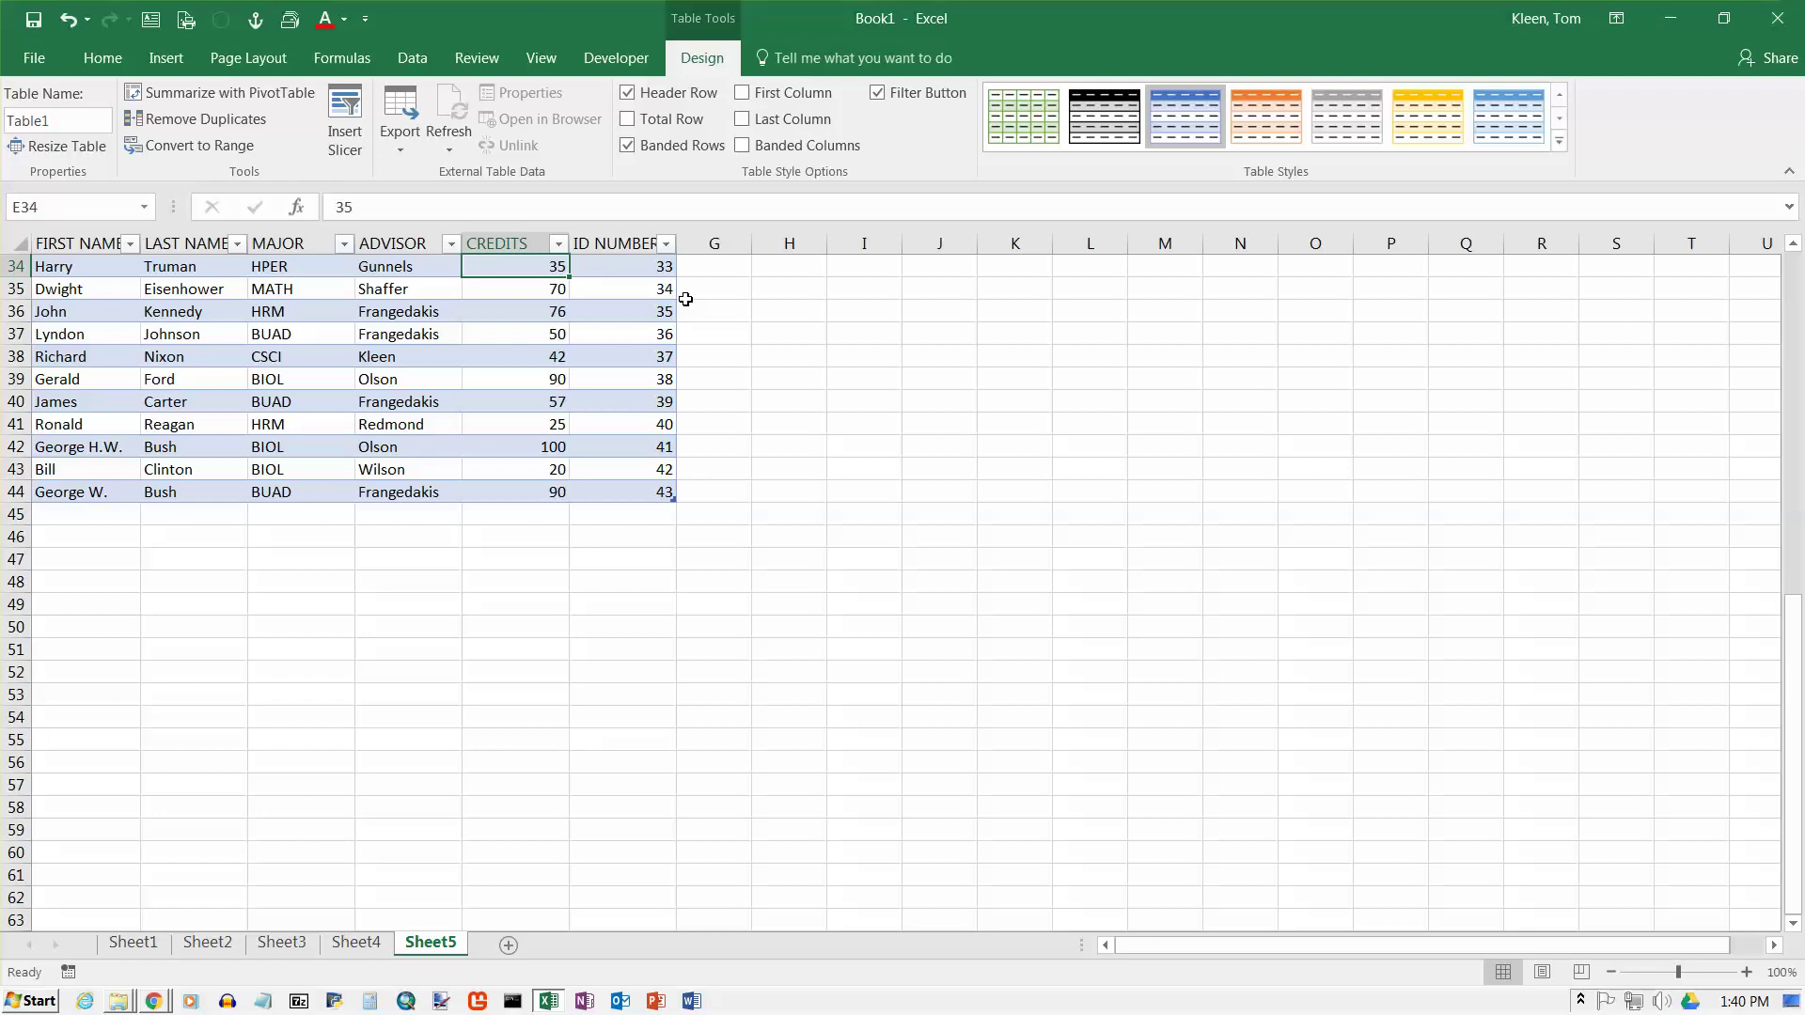
# - Toggle bolding of the ID NUMBER column on and off, then turn on Banded Columns
pyautogui.click(743, 120)
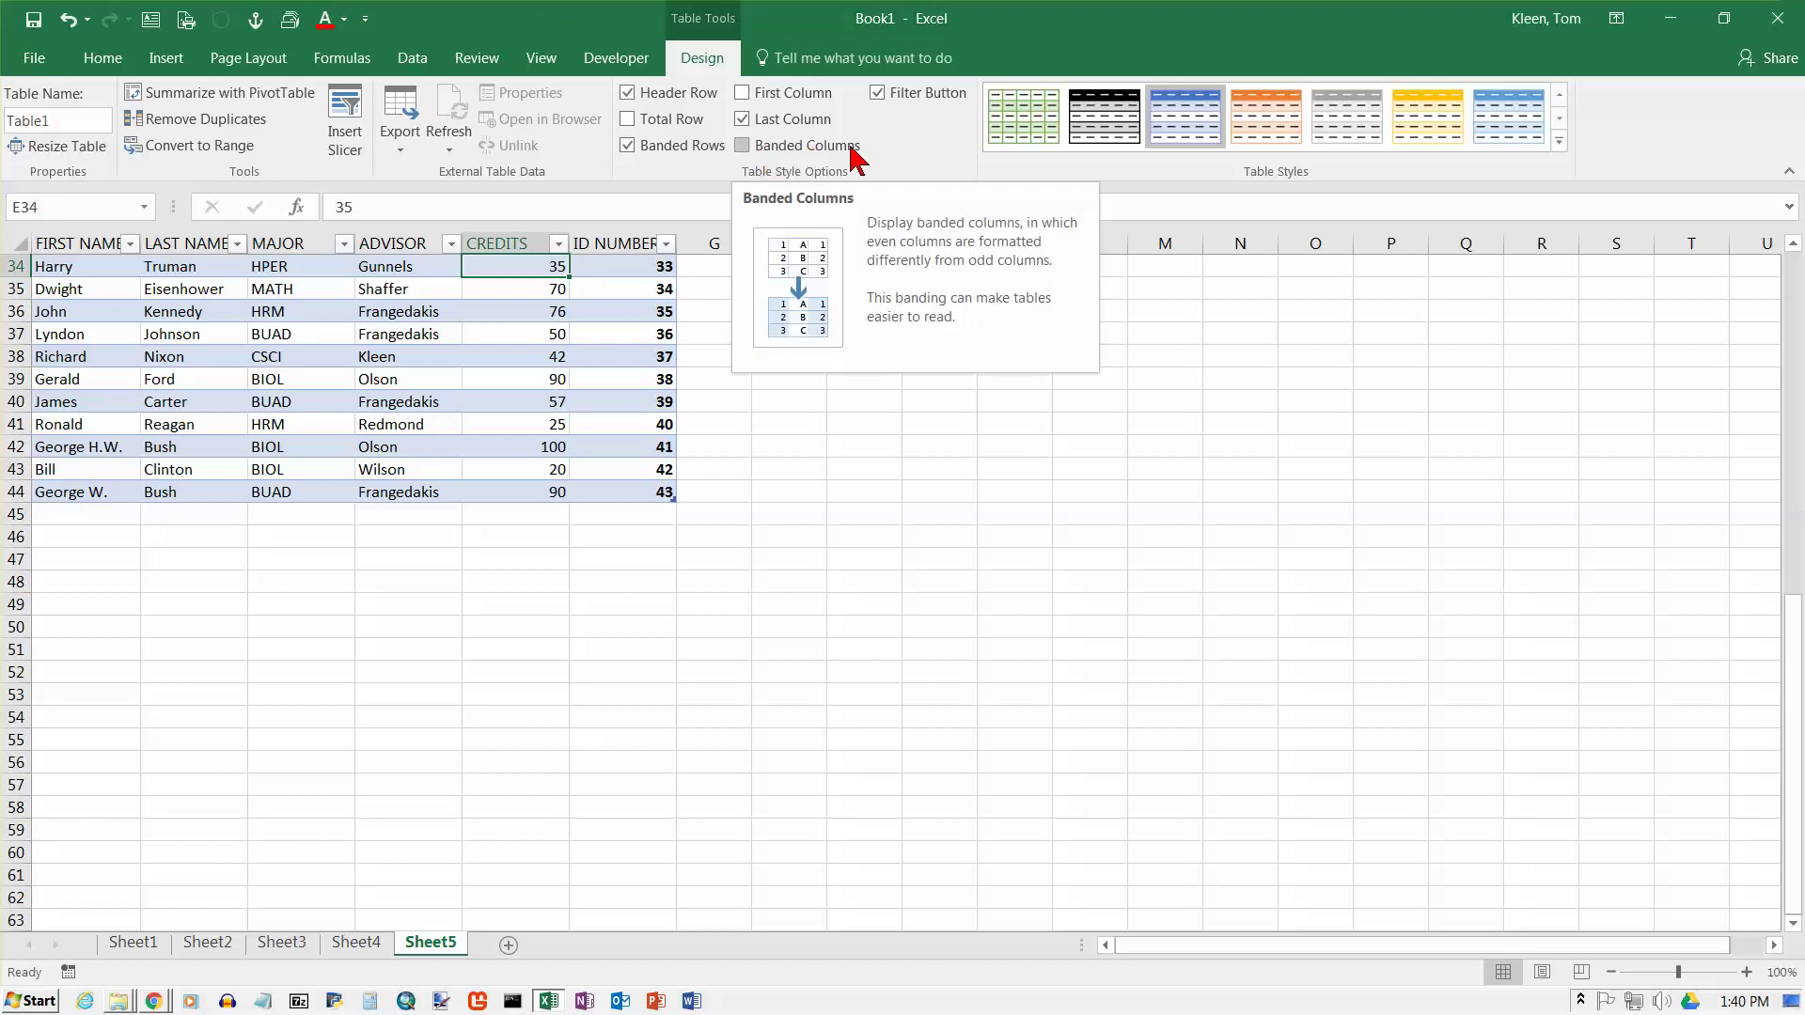
pyautogui.scroll(2, 718, 323)
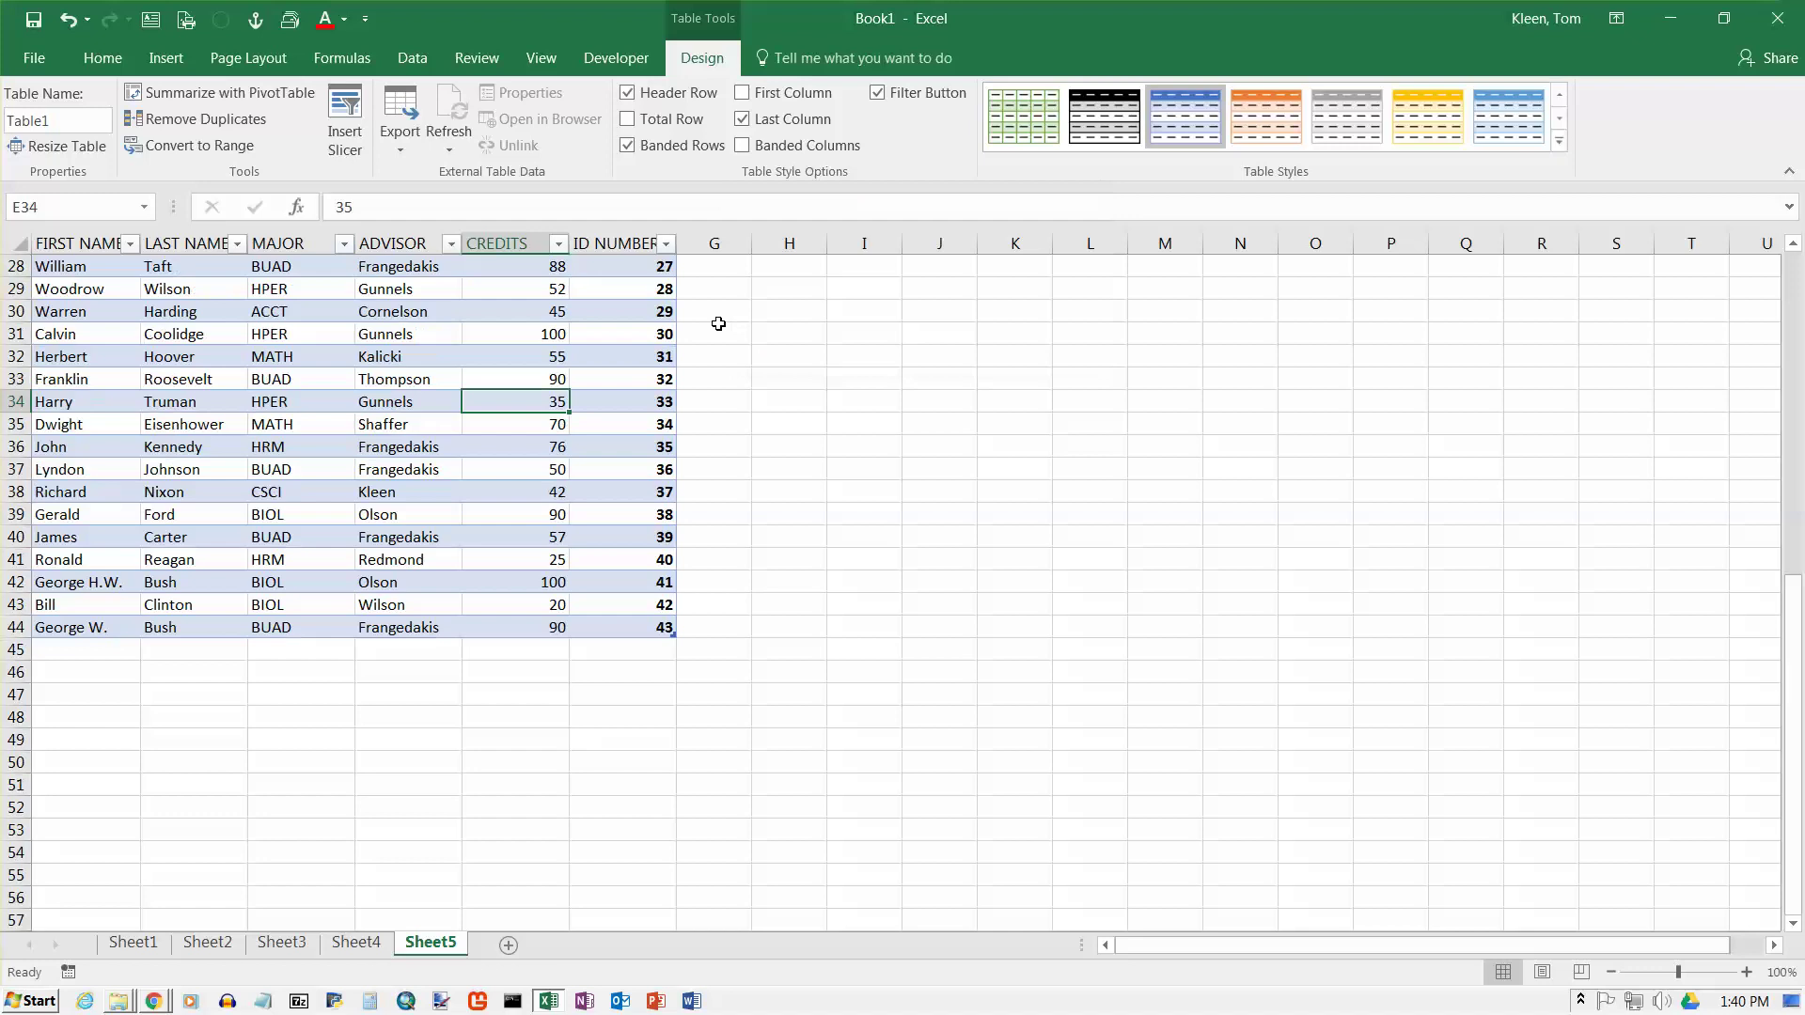
pyautogui.scroll(9, 719, 323)
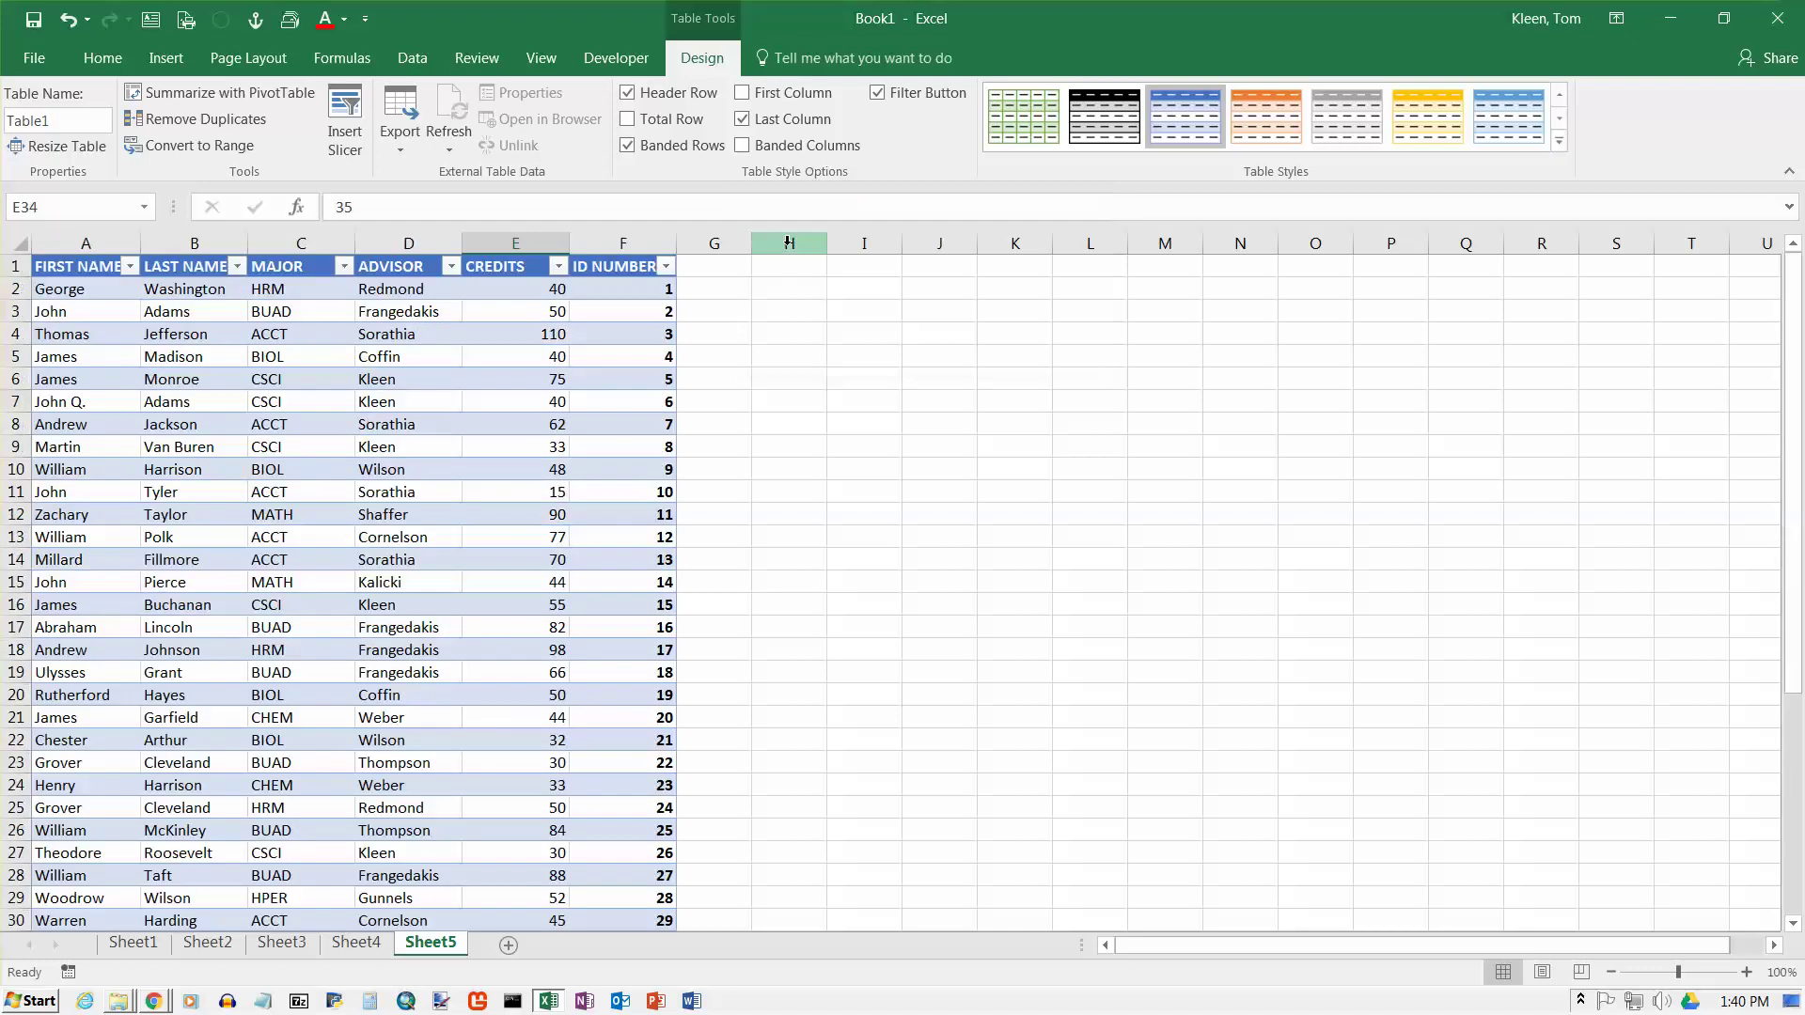
pyautogui.click(745, 121)
pyautogui.scroll(6, 729, 344)
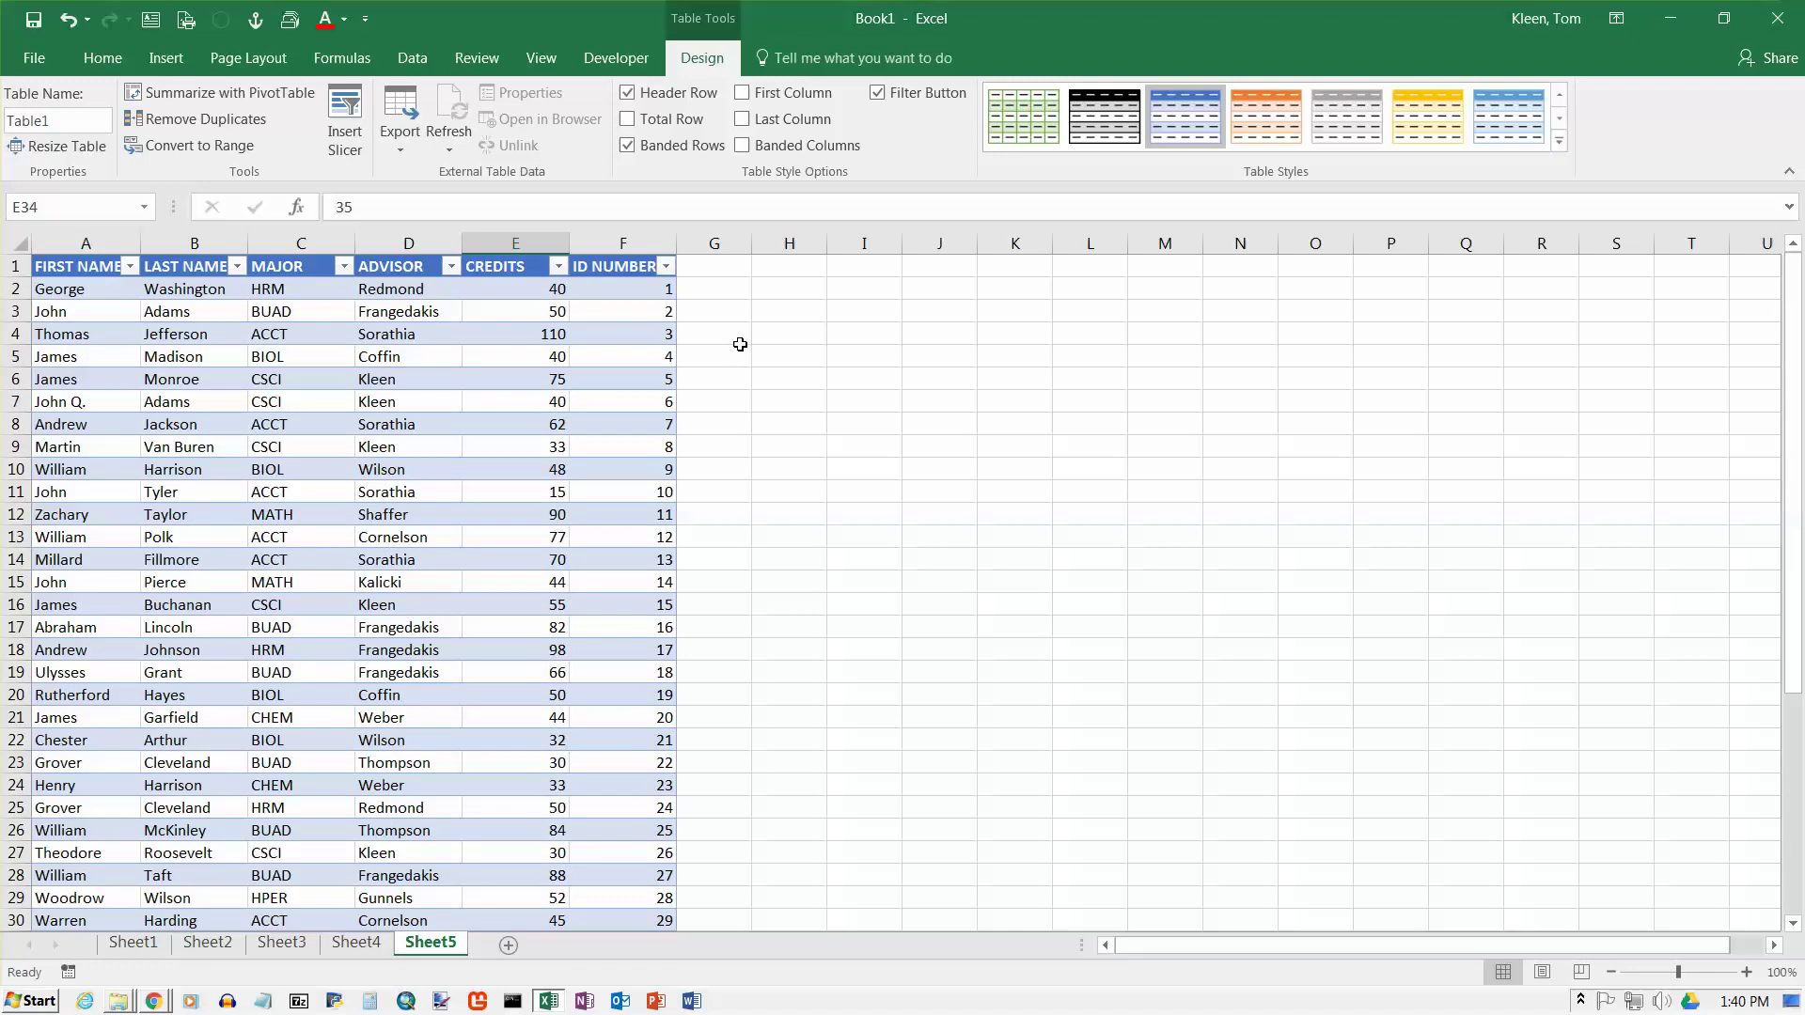
pyautogui.click(741, 145)
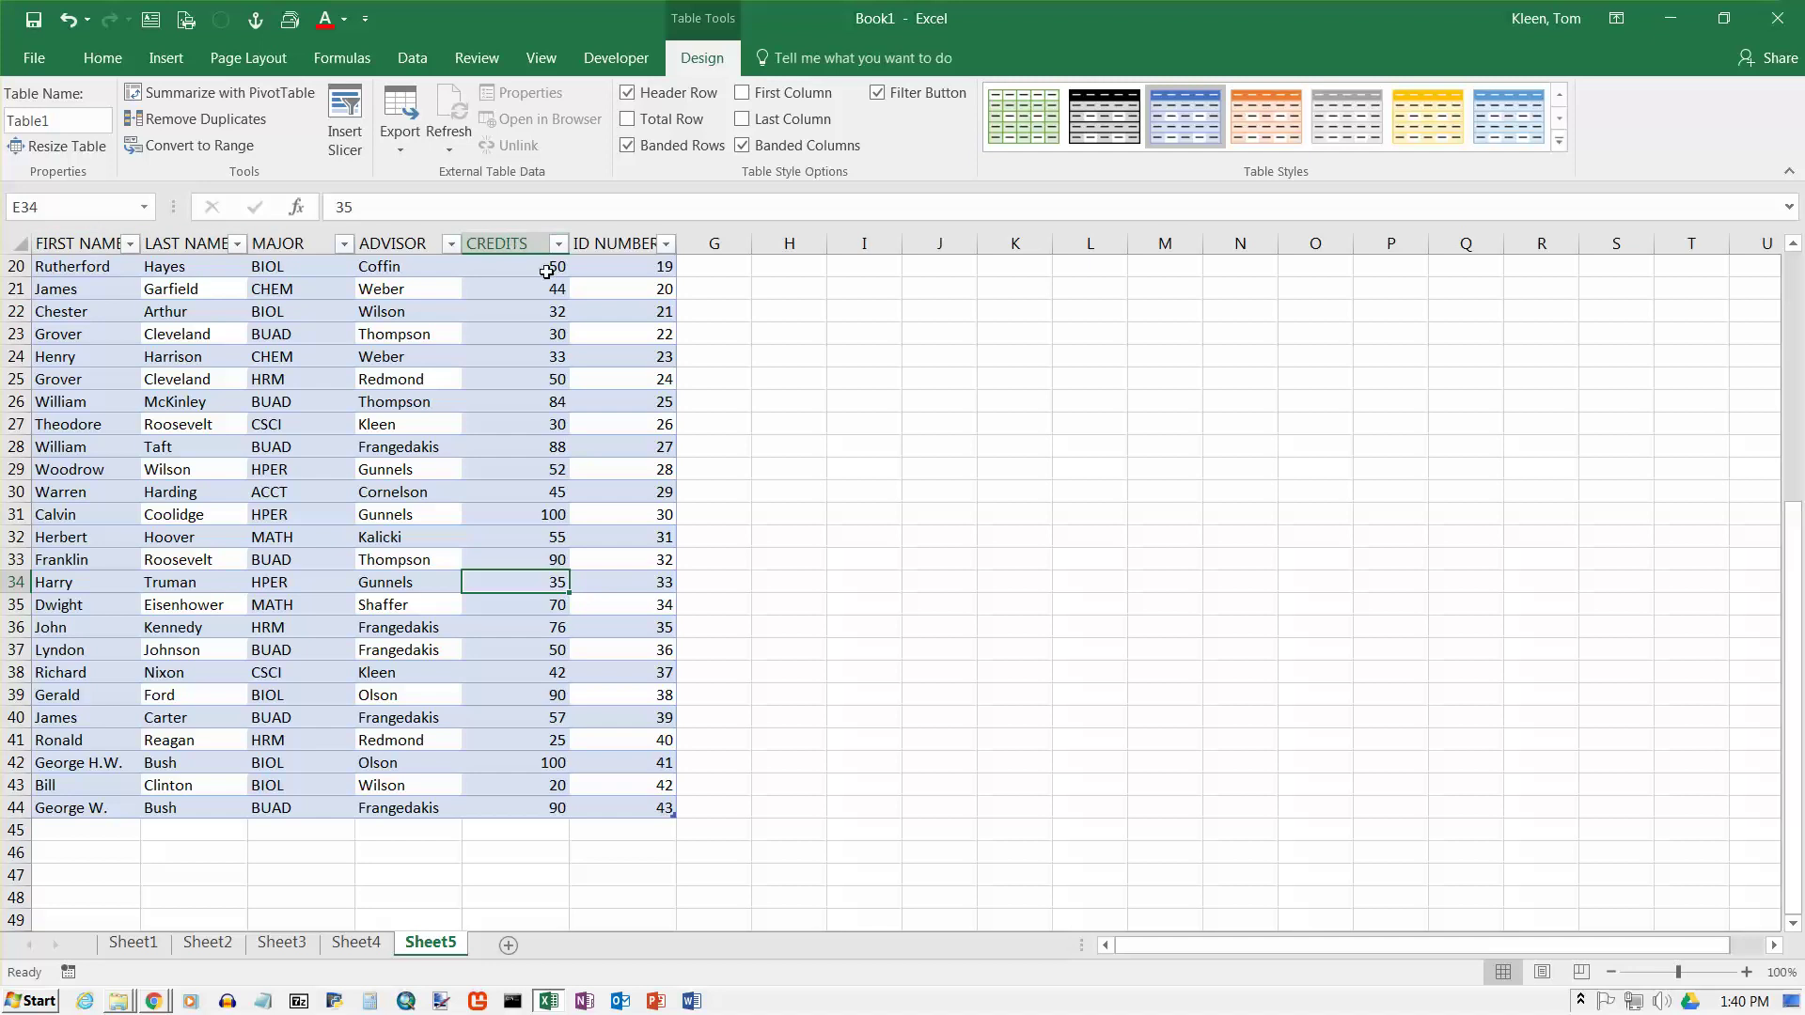
pyautogui.scroll(6, 861, 446)
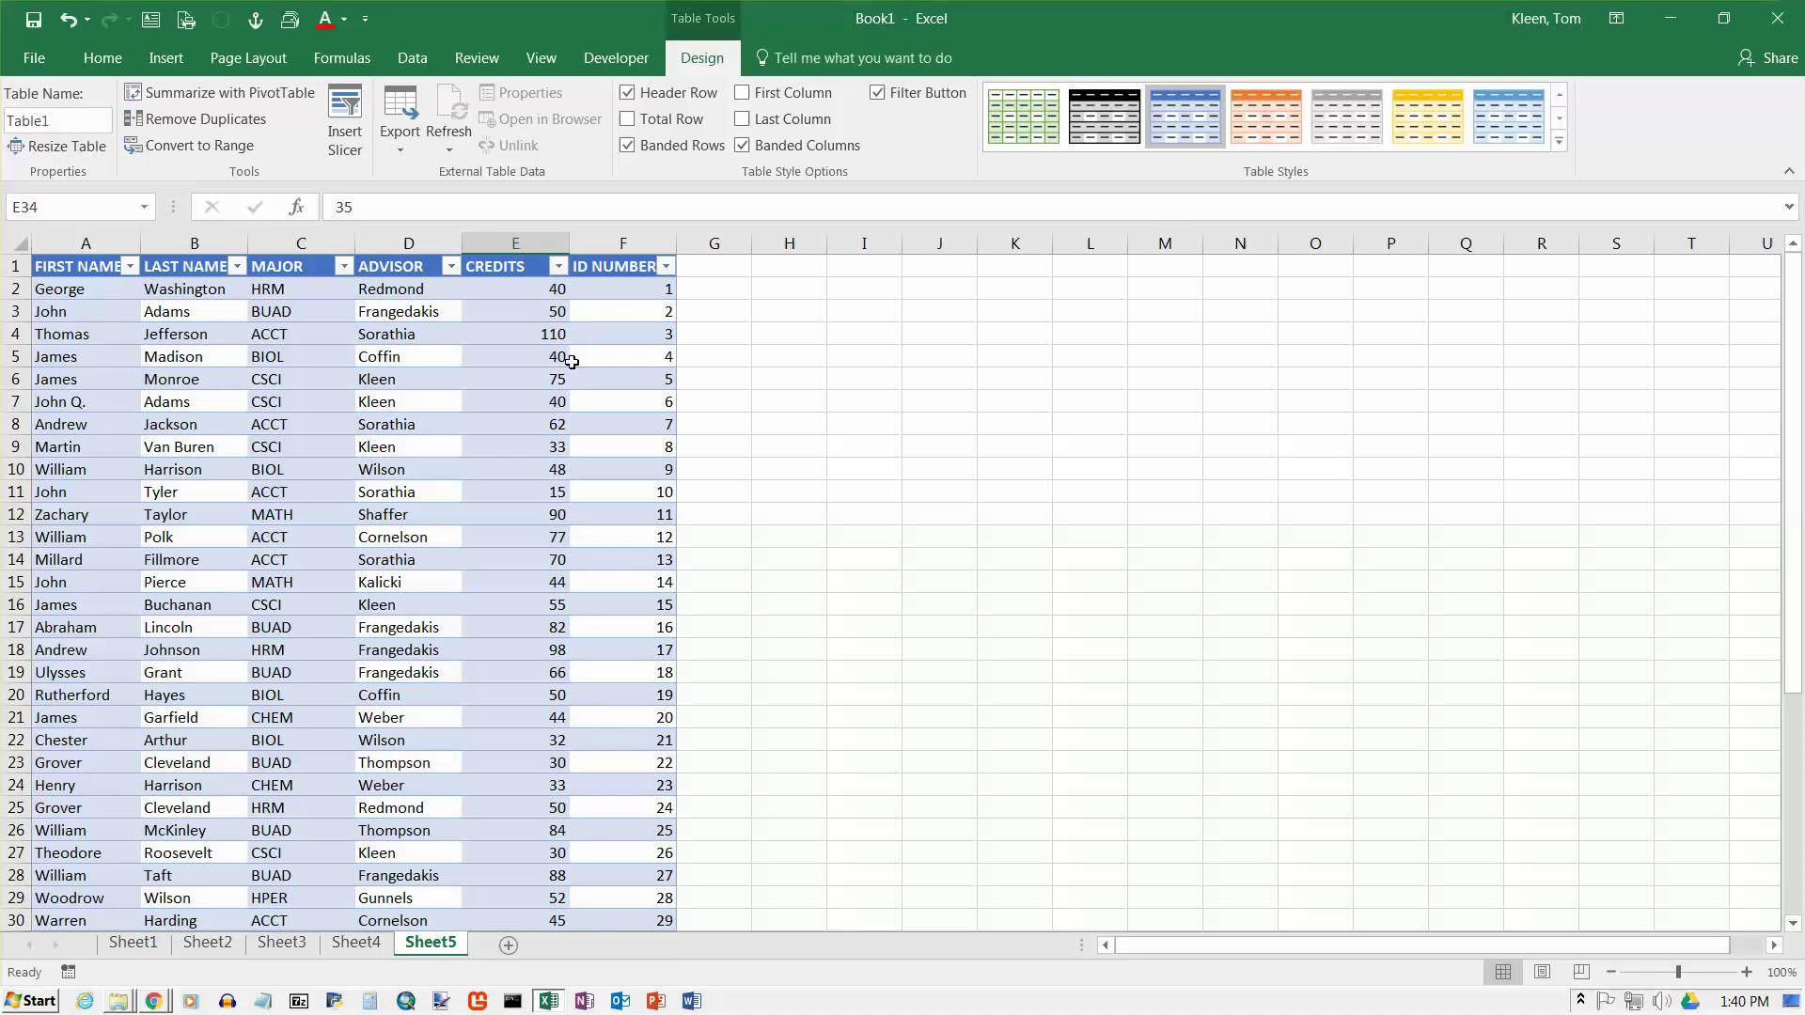
# - Undo the Banded Columns shading so the table has banded rows only
pyautogui.hotkey('ctrl', 'z')
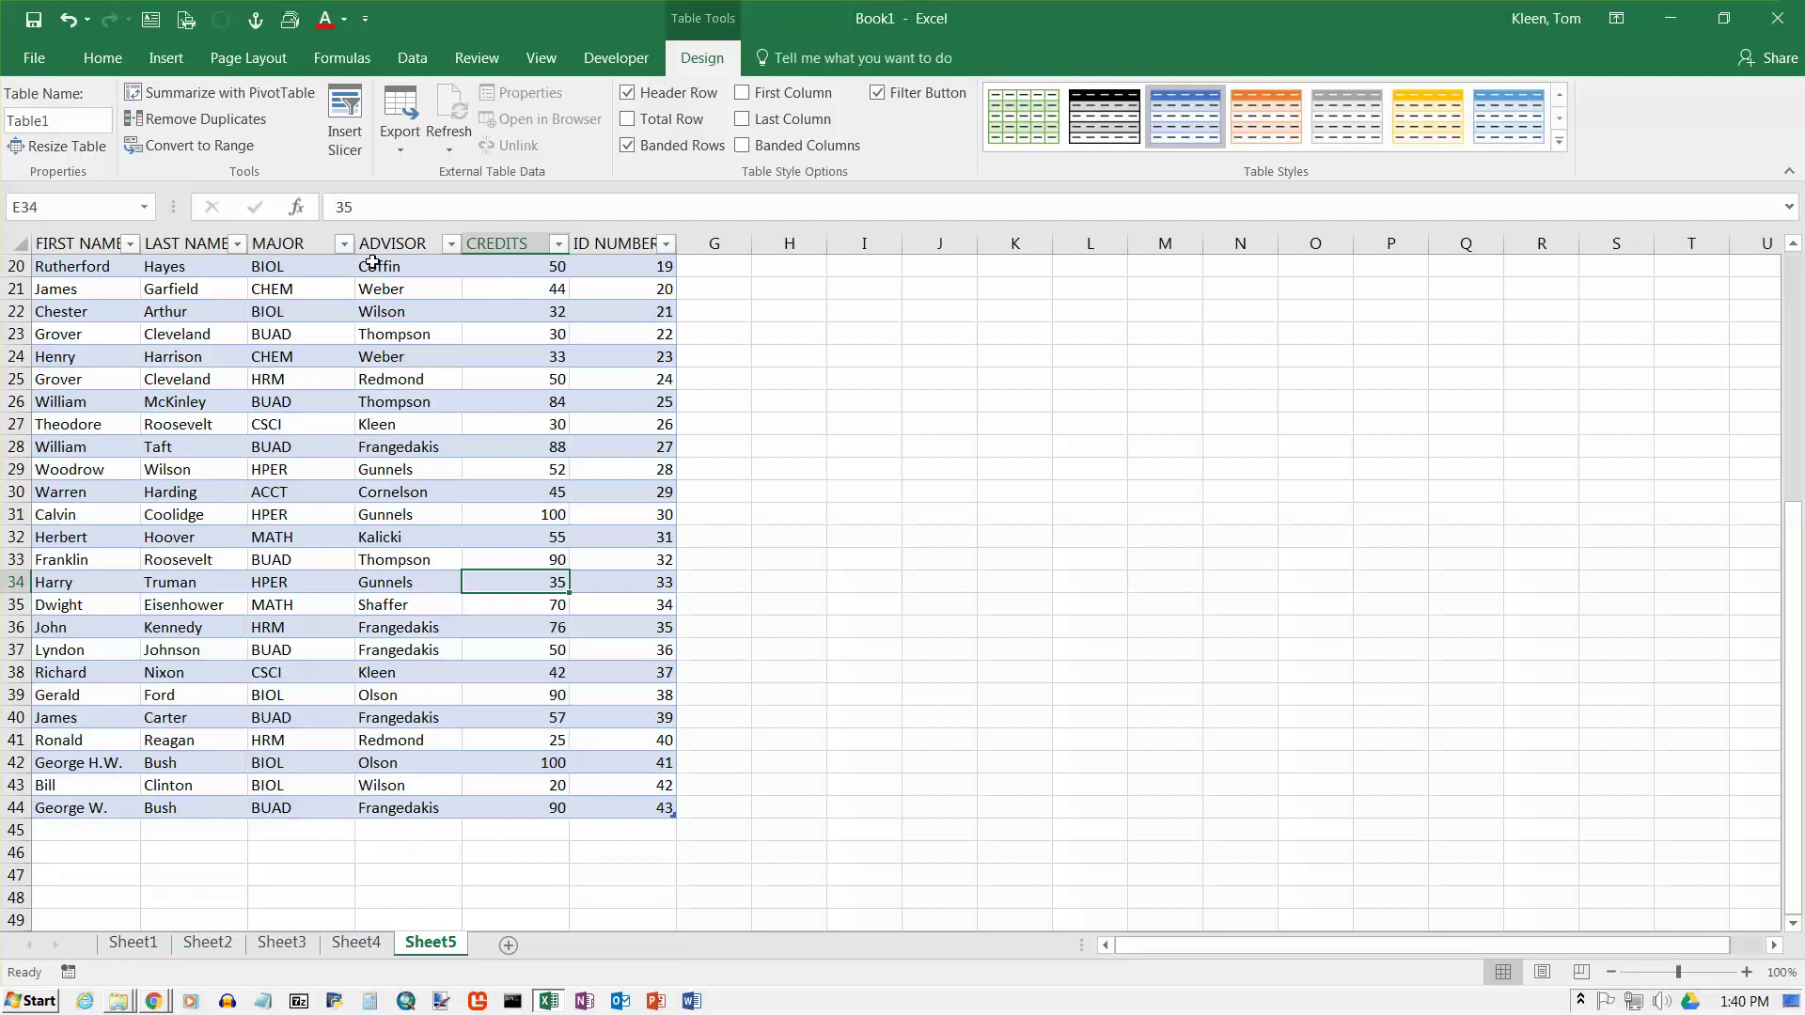
pyautogui.scroll(6, 904, 368)
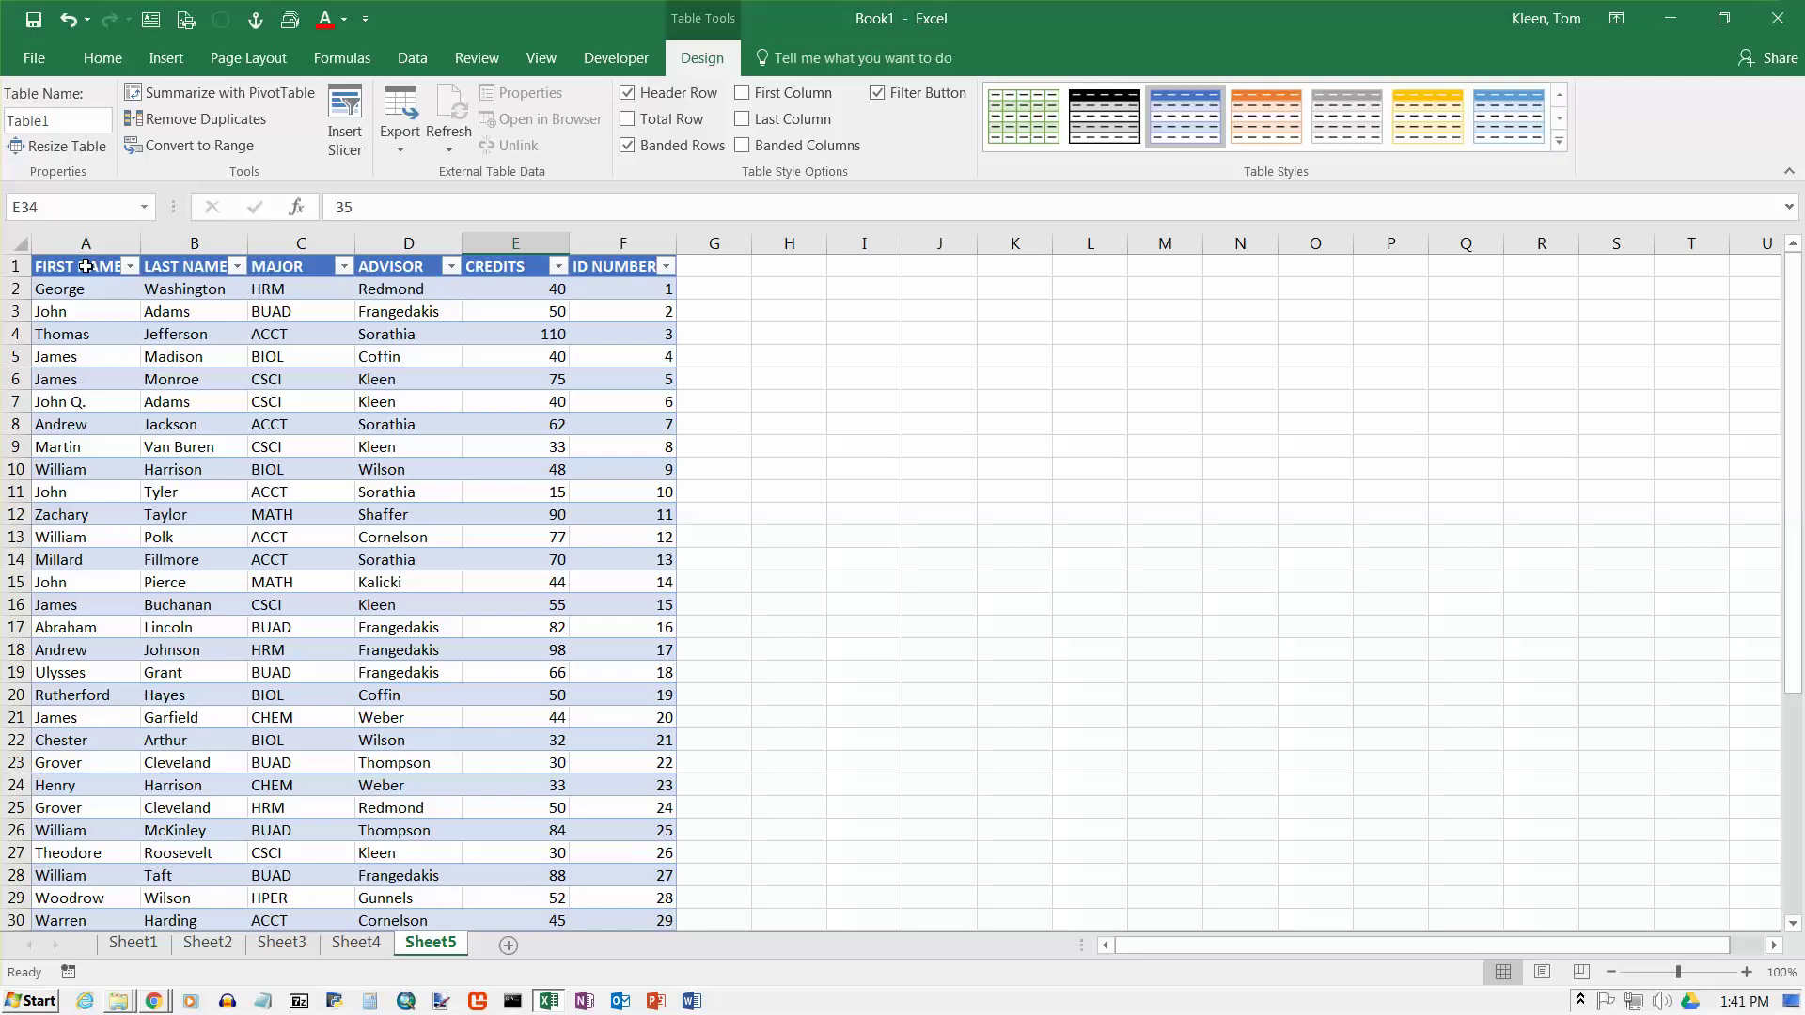
pyautogui.scroll(-1, 85, 266)
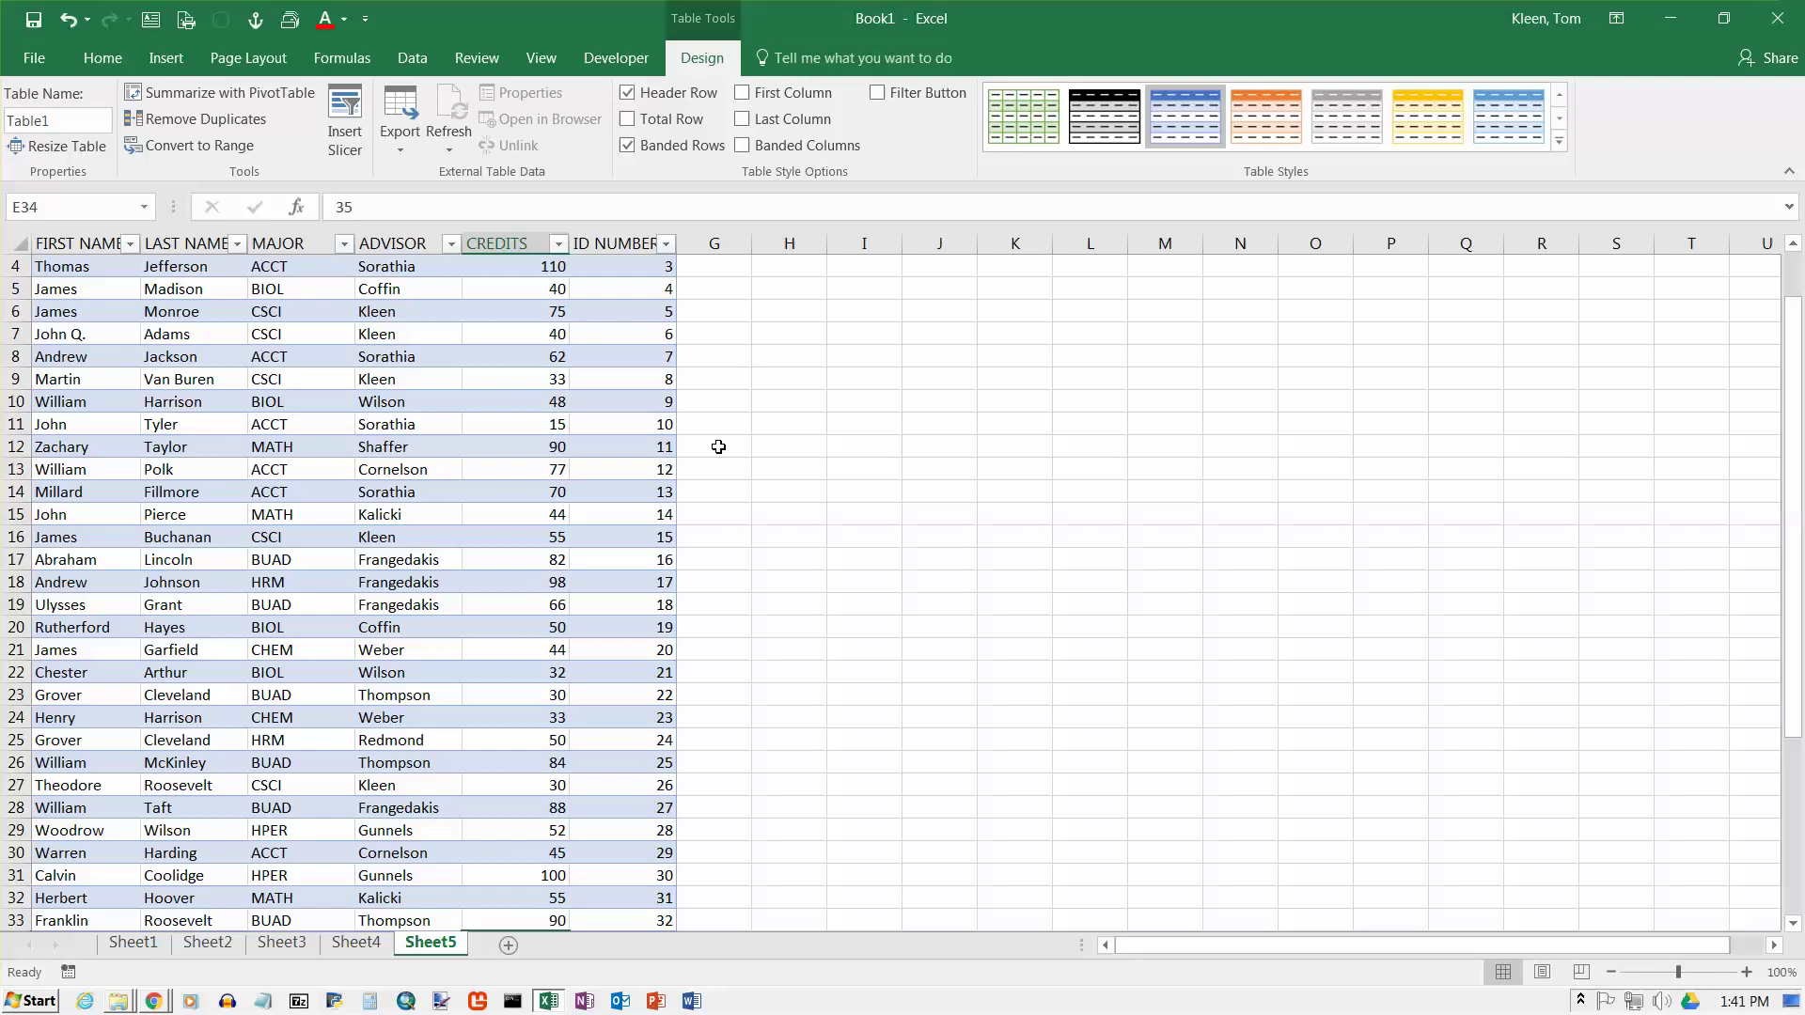
pyautogui.scroll(1, 718, 447)
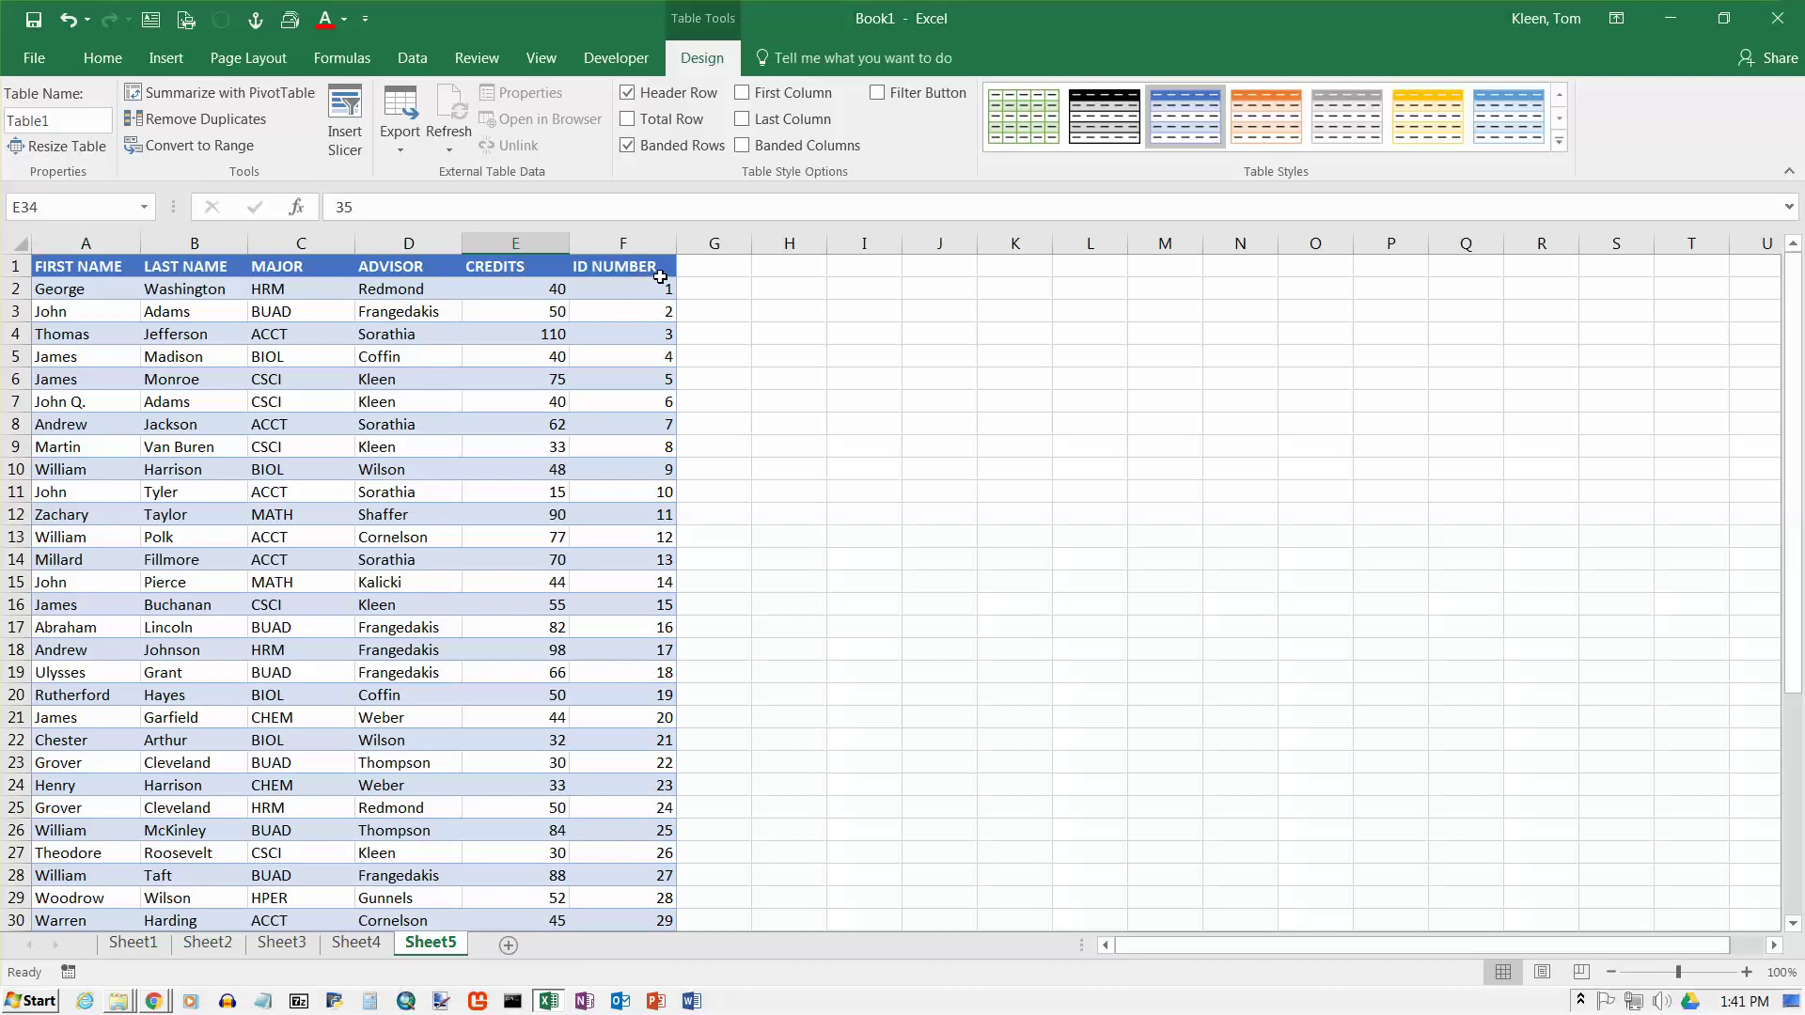
# - Show the header filter arrows and display the FIRST NAME column's Text Filters options
pyautogui.click(879, 95)
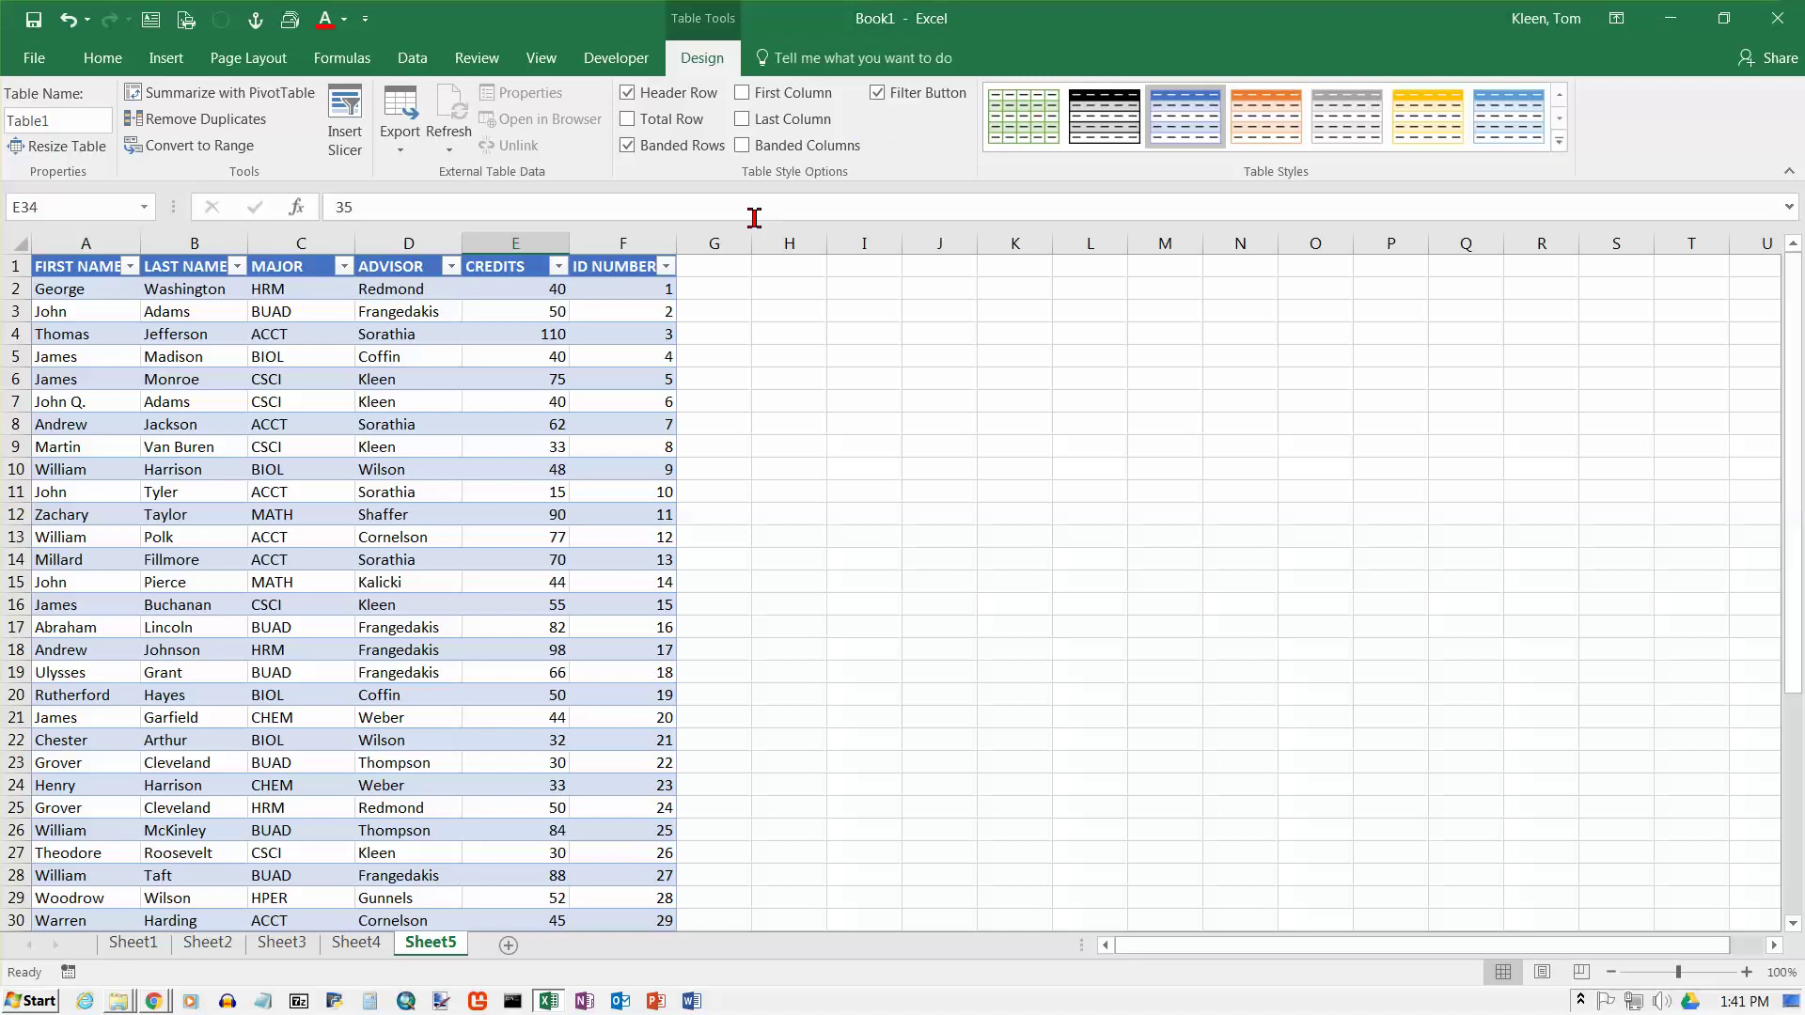
pyautogui.click(130, 266)
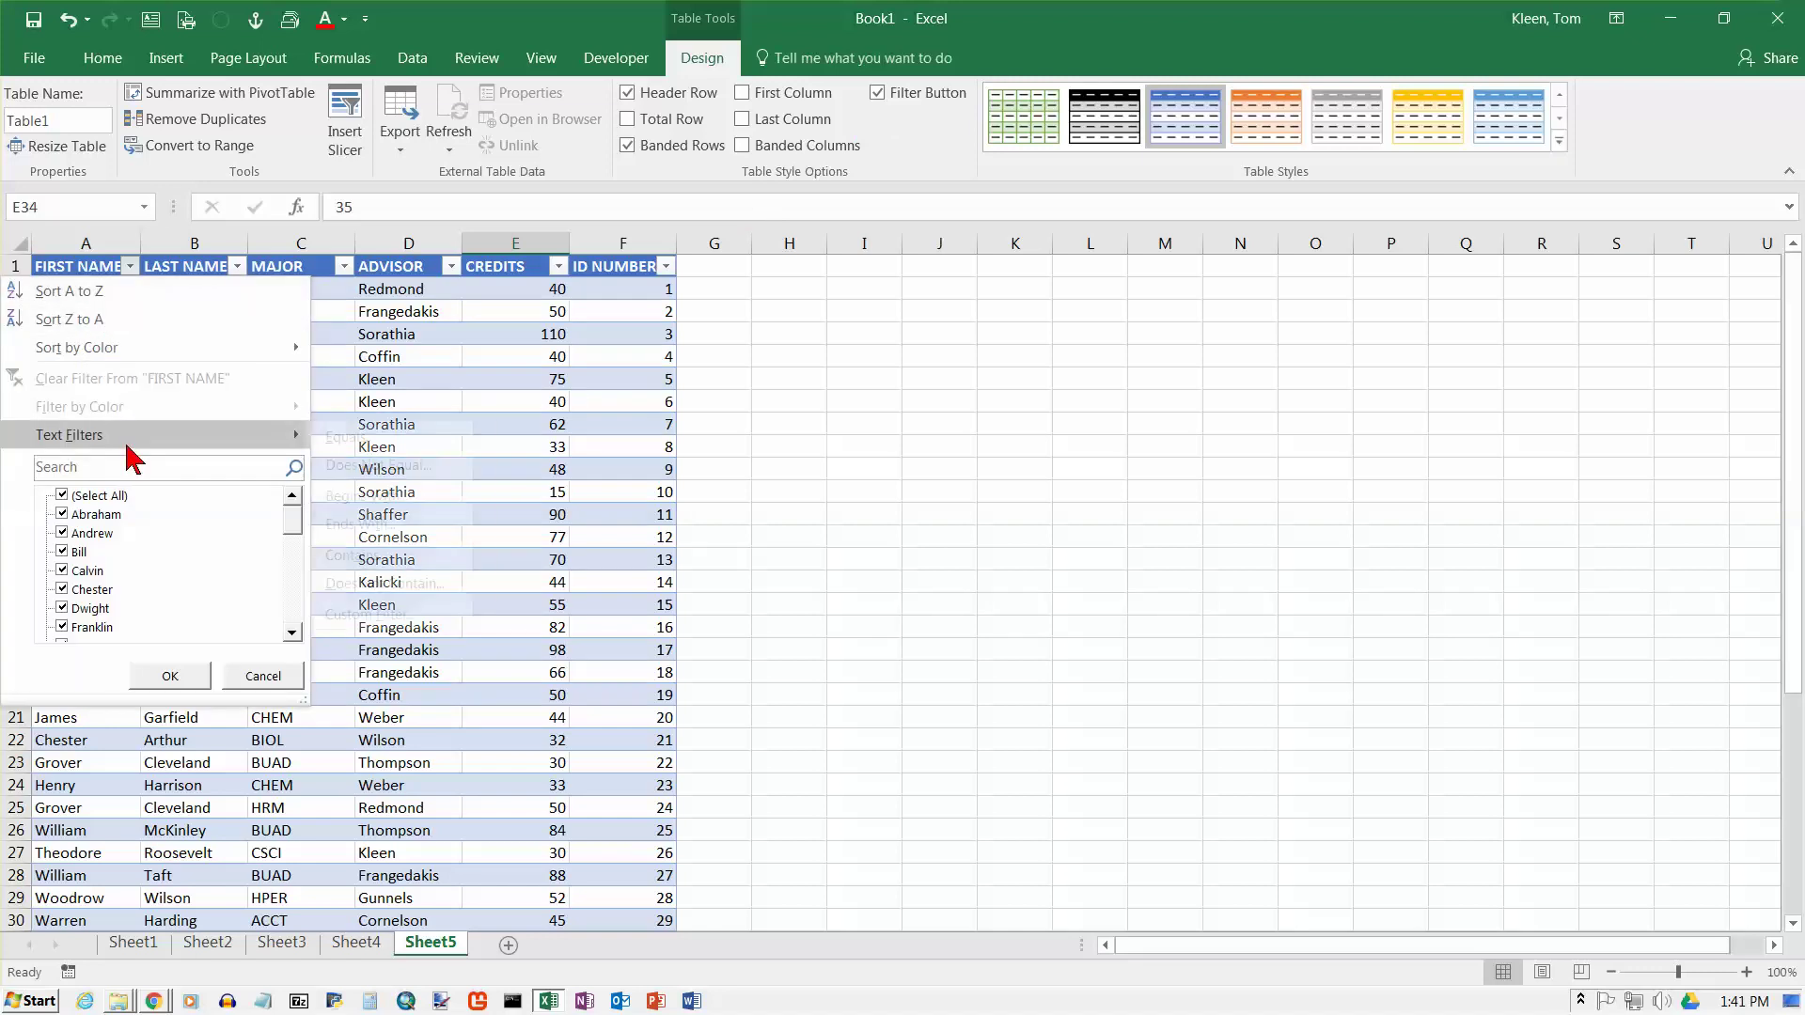
pyautogui.moveTo(128, 448)
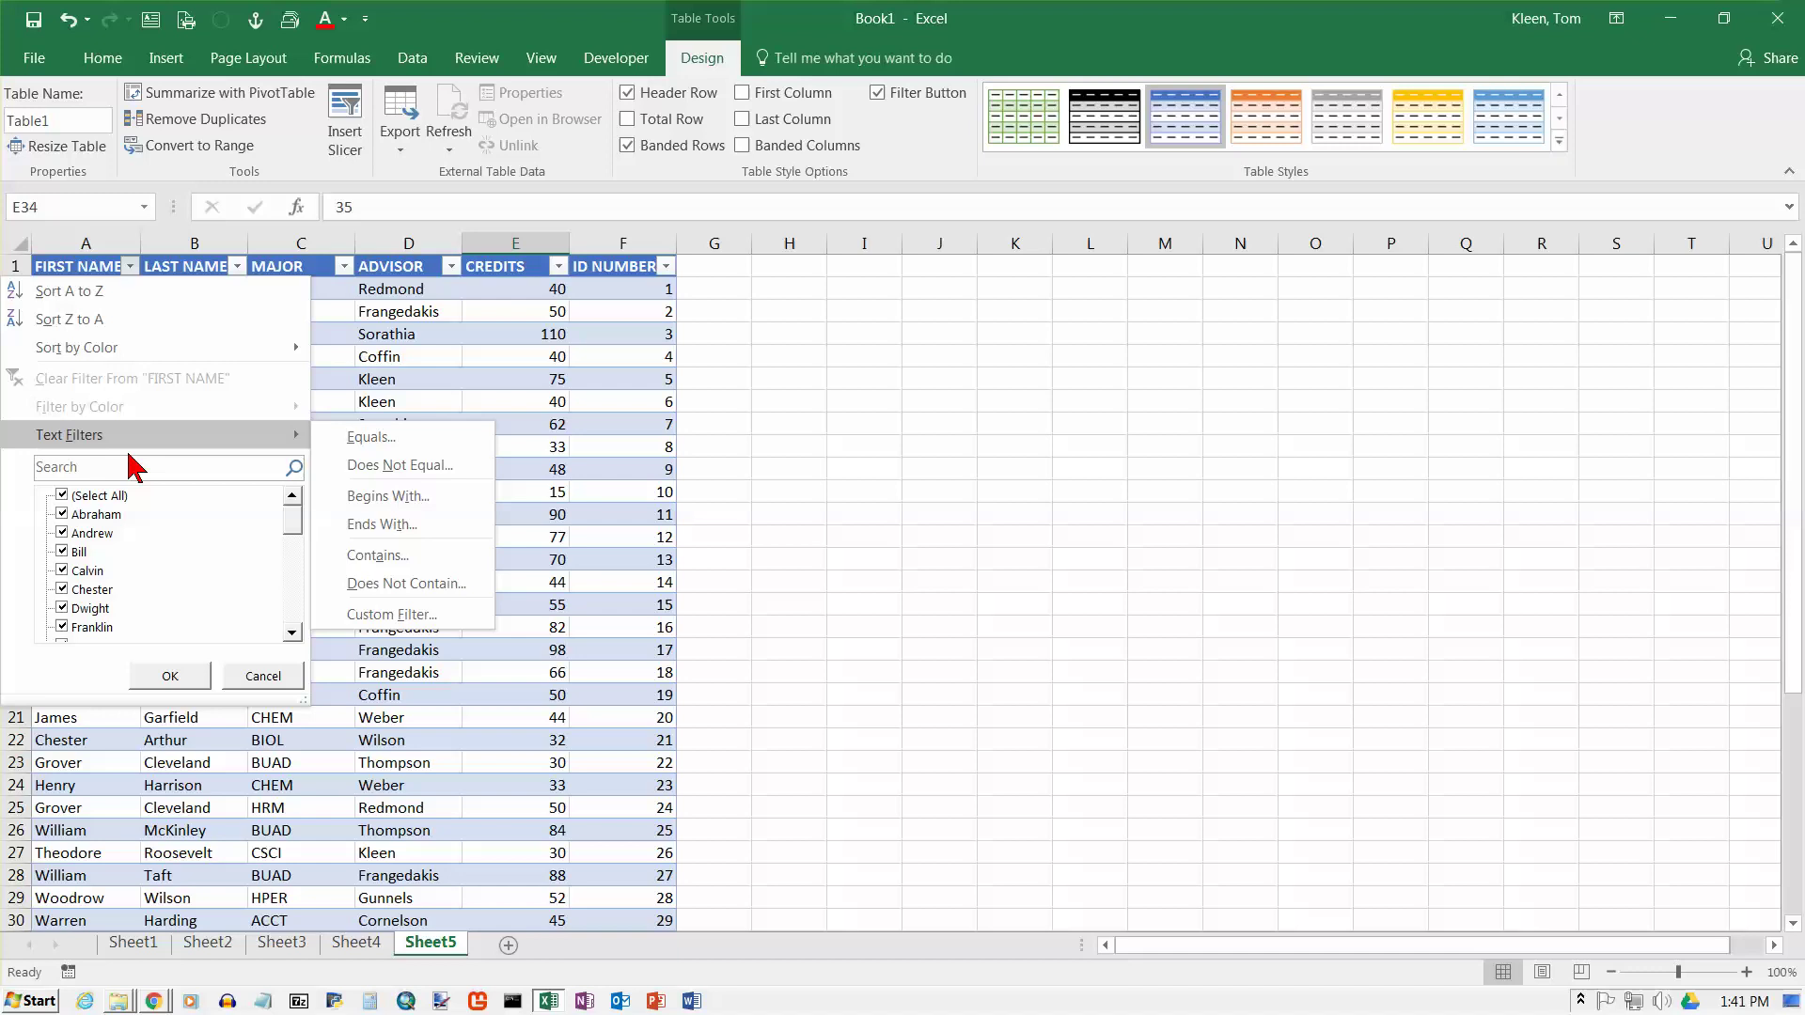
# - Cancel the FIRST NAME filter menu and turn off the header filter arrows with Ctrl+Shift+L
pyautogui.click(264, 679)
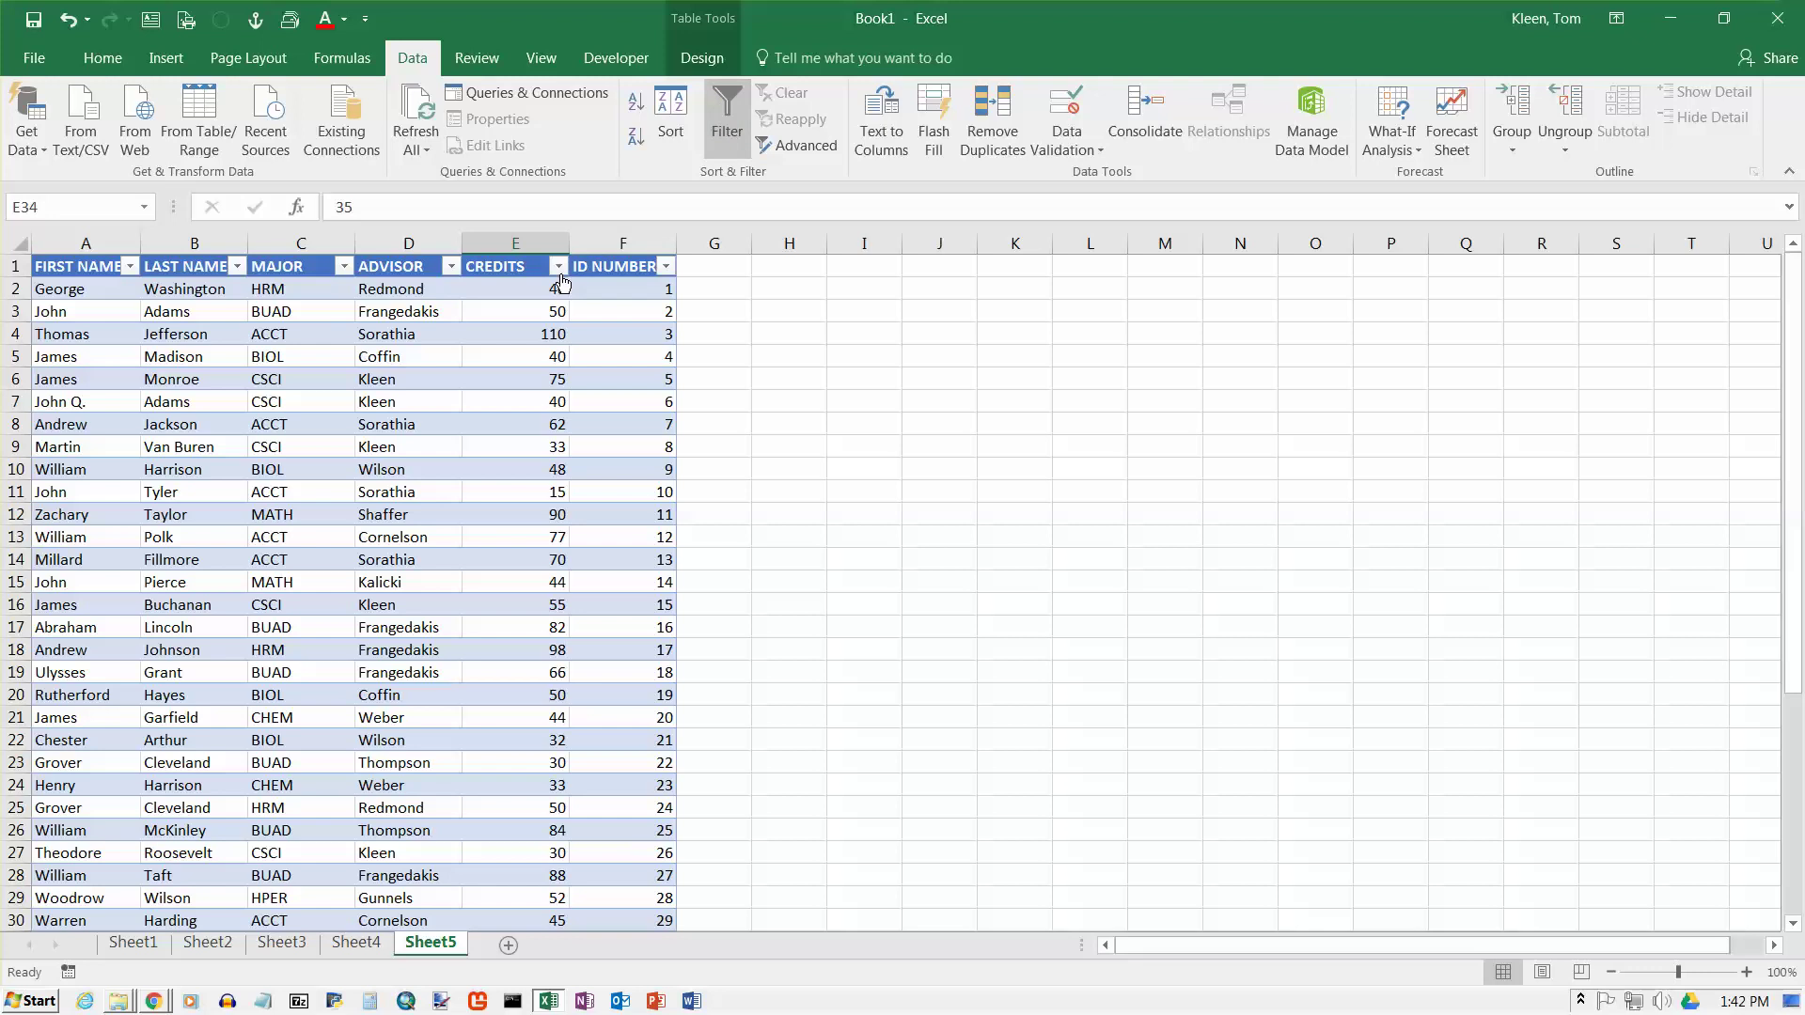
pyautogui.hotkey('ctrl', 'shift', 'l')
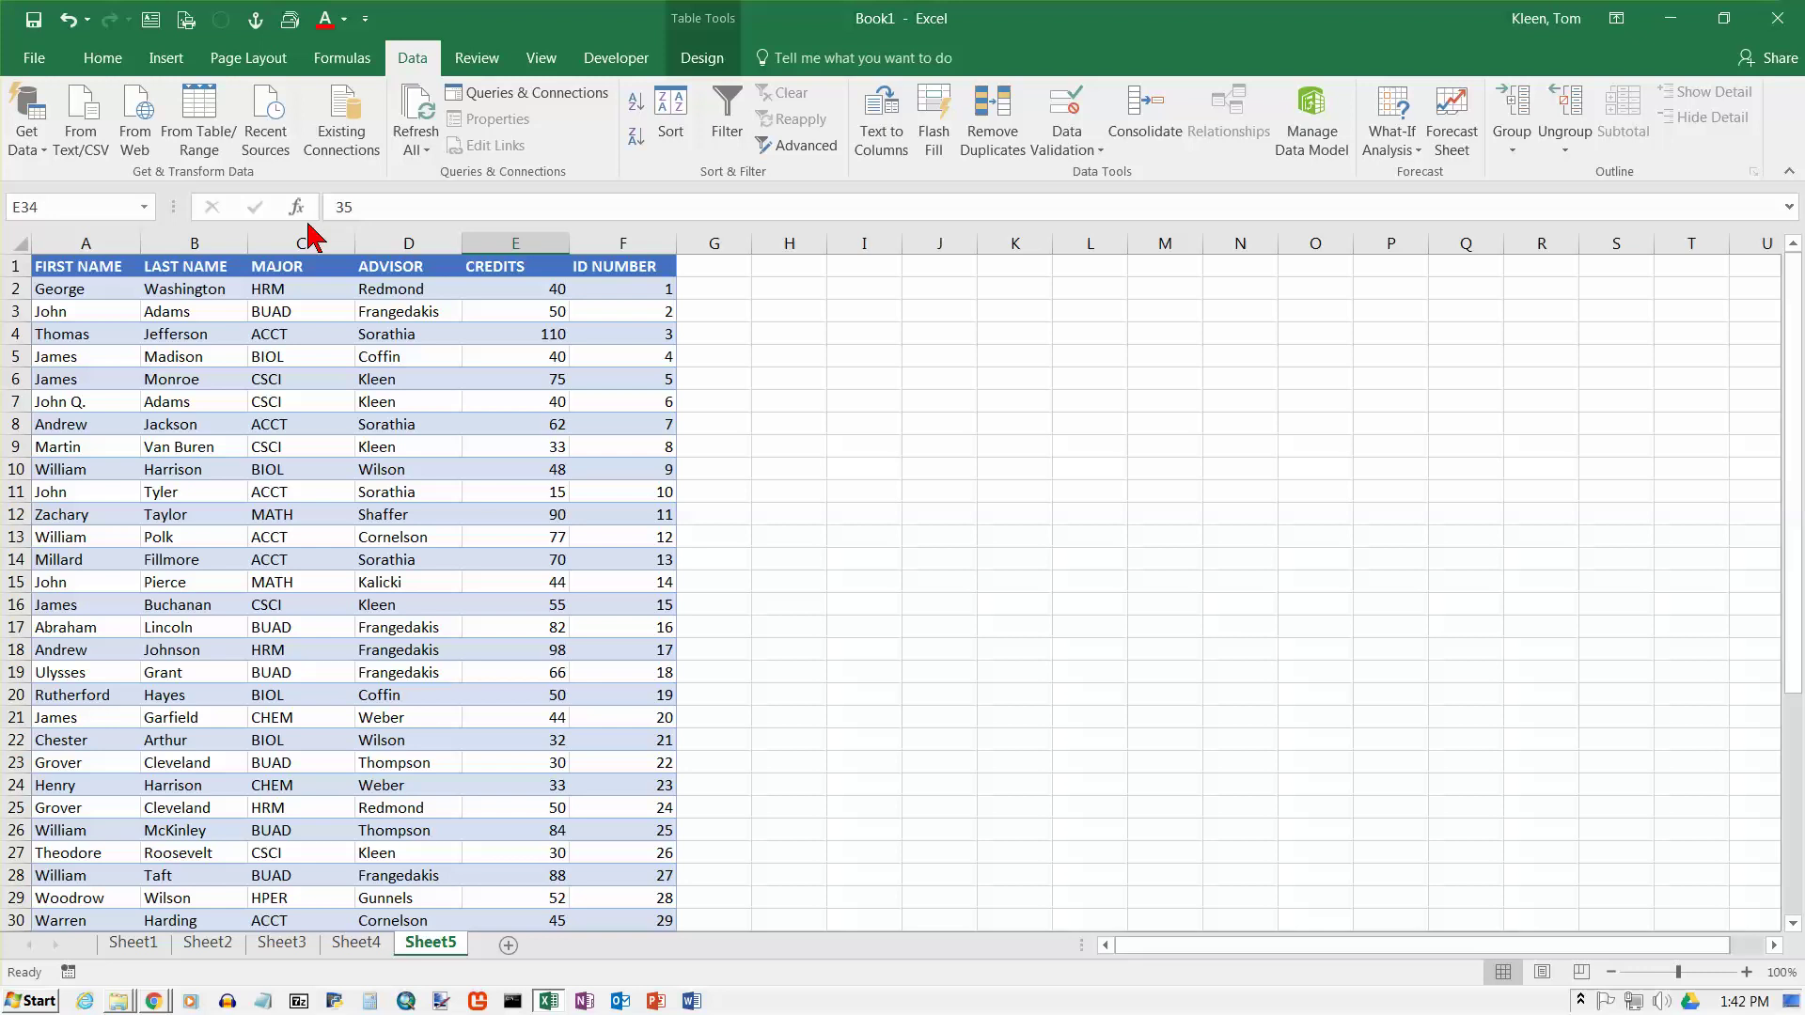
# - Turn the header filter arrows back on, then convert the advising table to a normal range
pyautogui.hotkey('ctrl', 'shift', 'l')
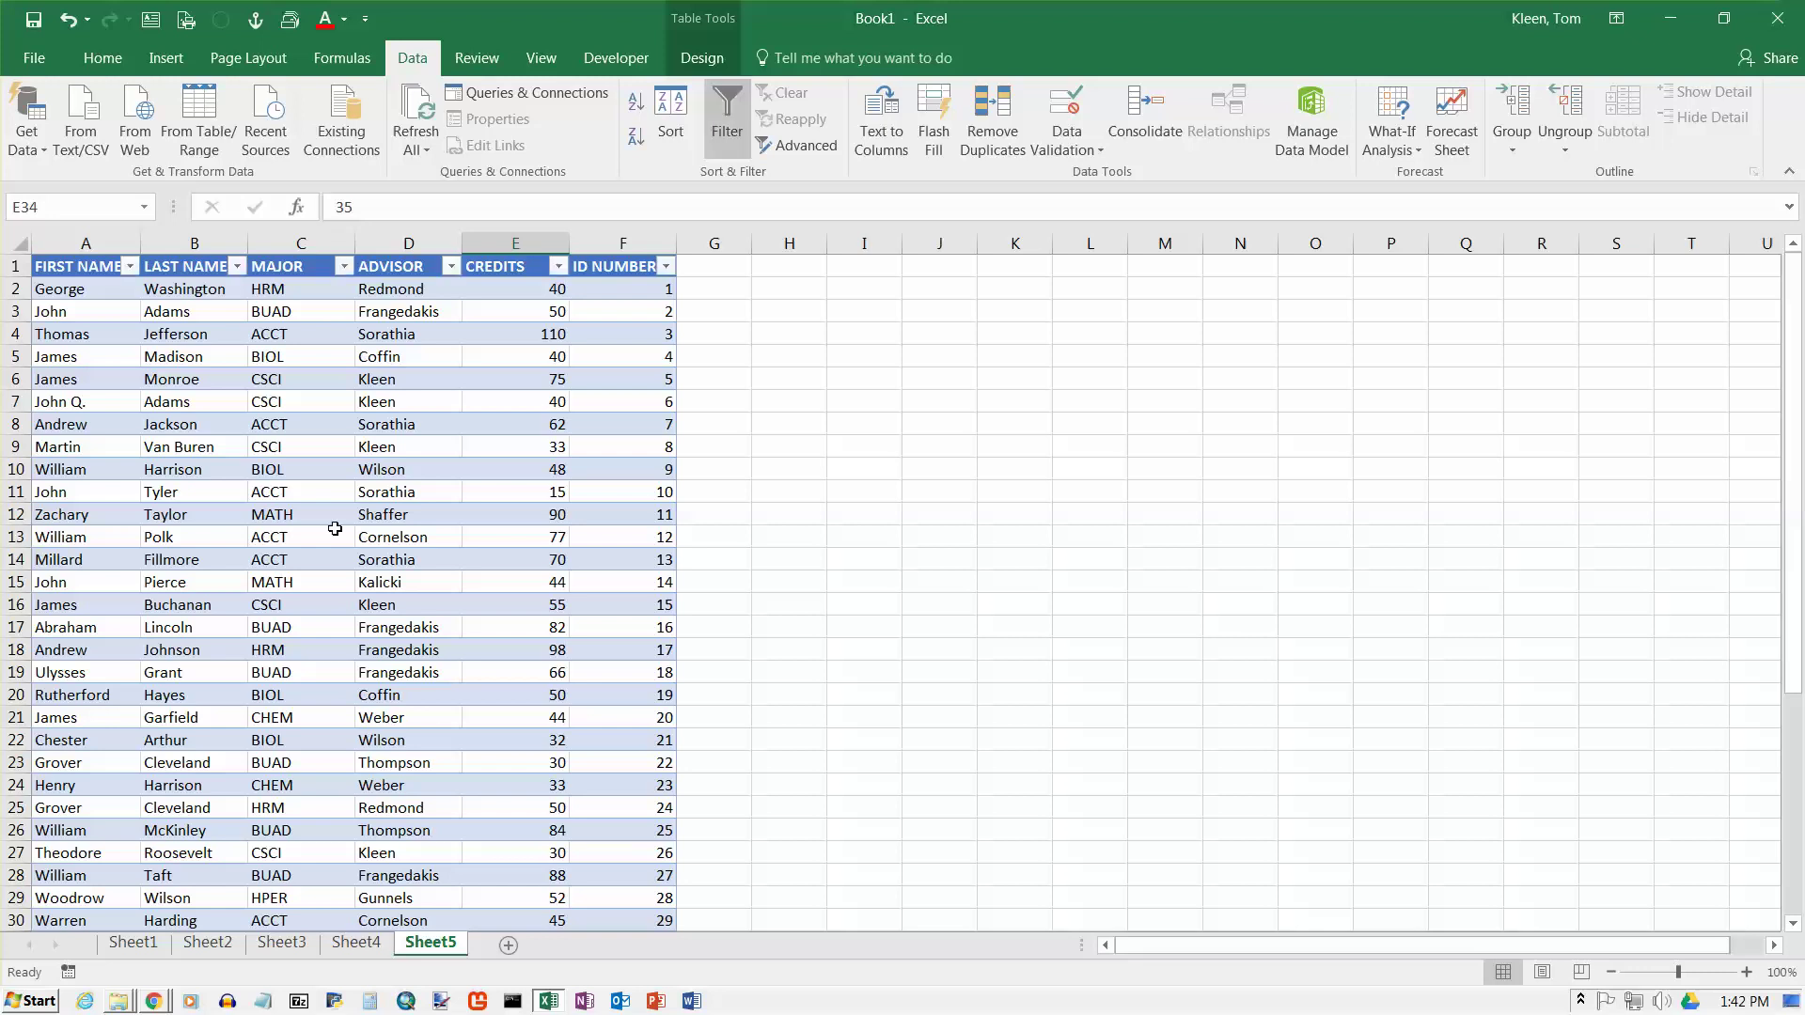
pyautogui.click(702, 58)
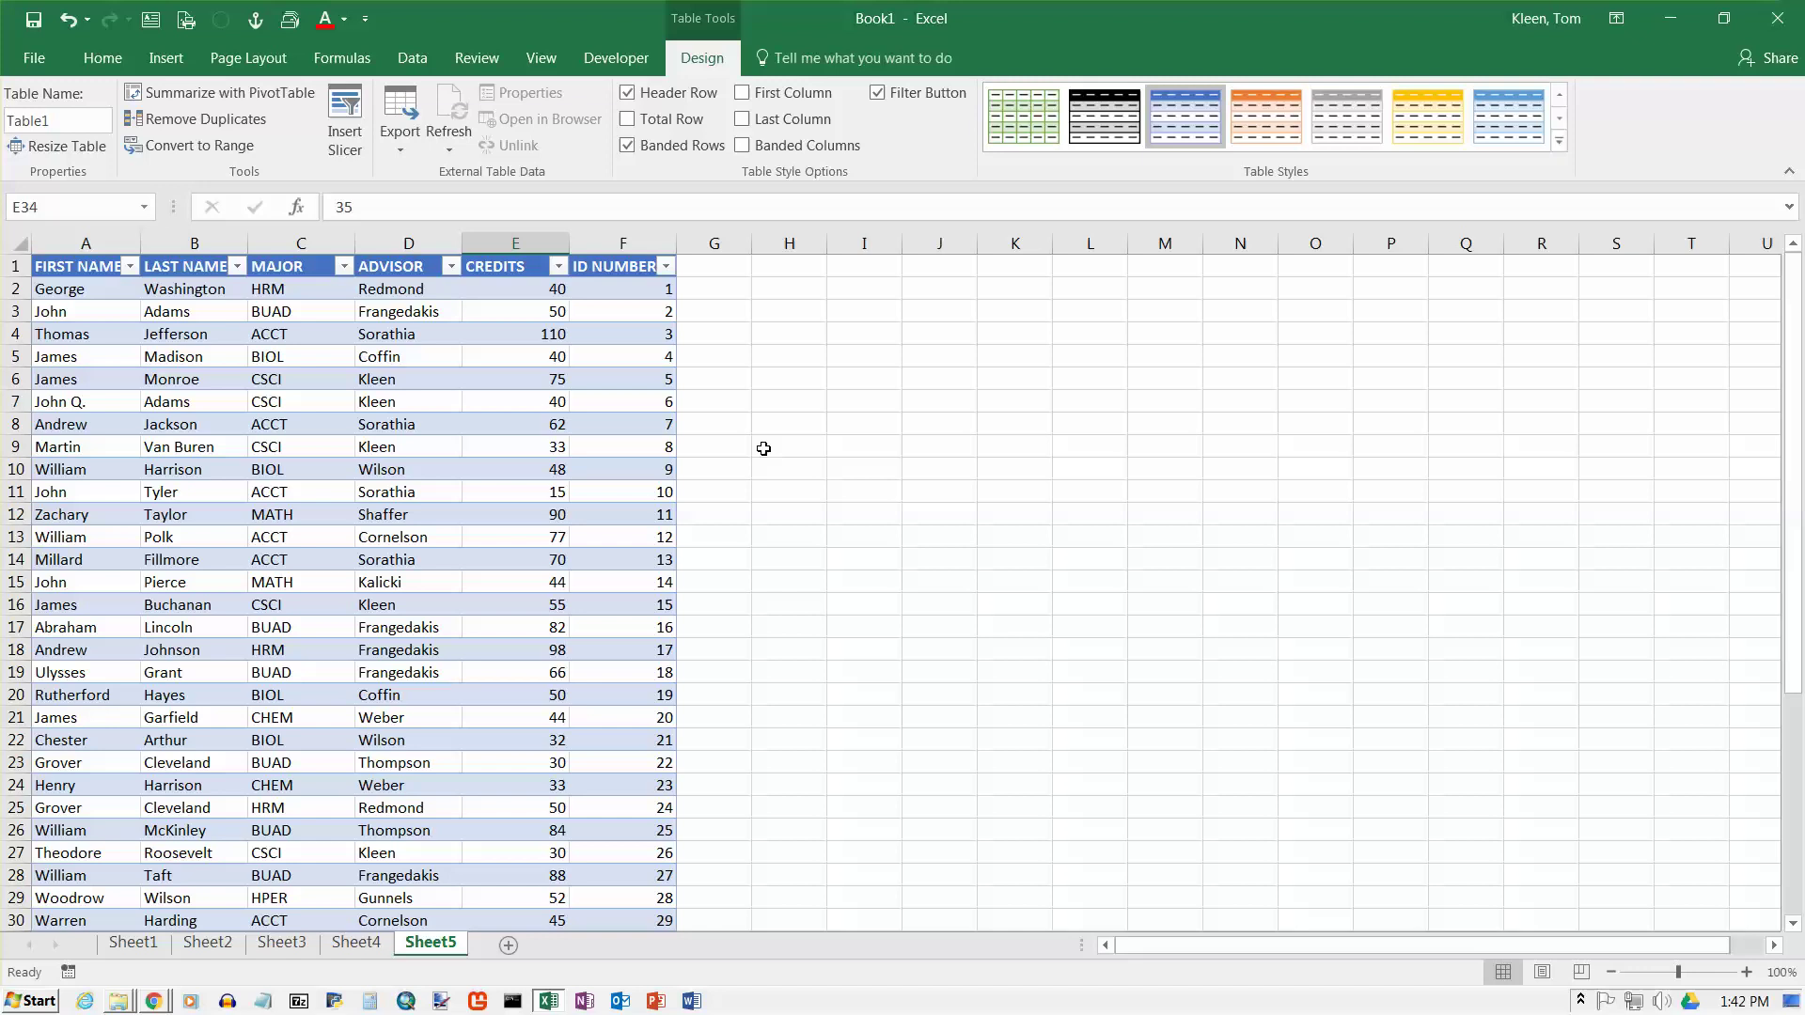
pyautogui.click(192, 146)
pyautogui.click(876, 565)
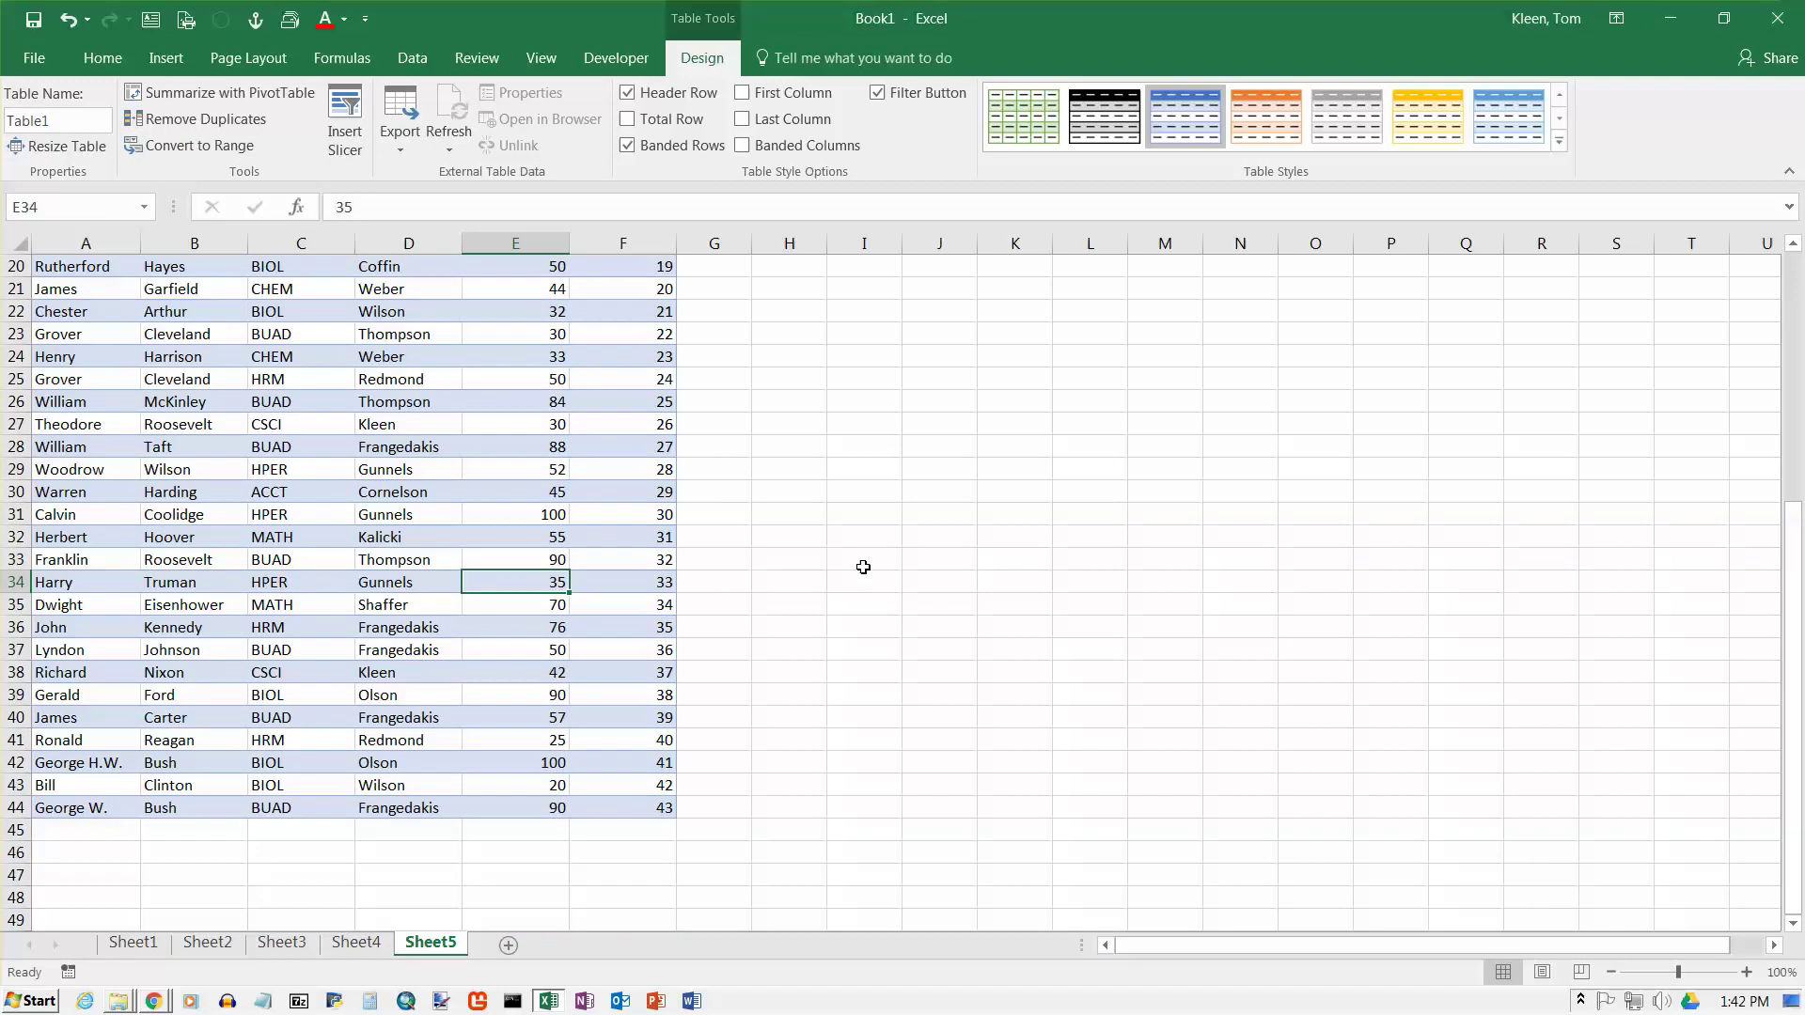
pyautogui.scroll(6, 761, 538)
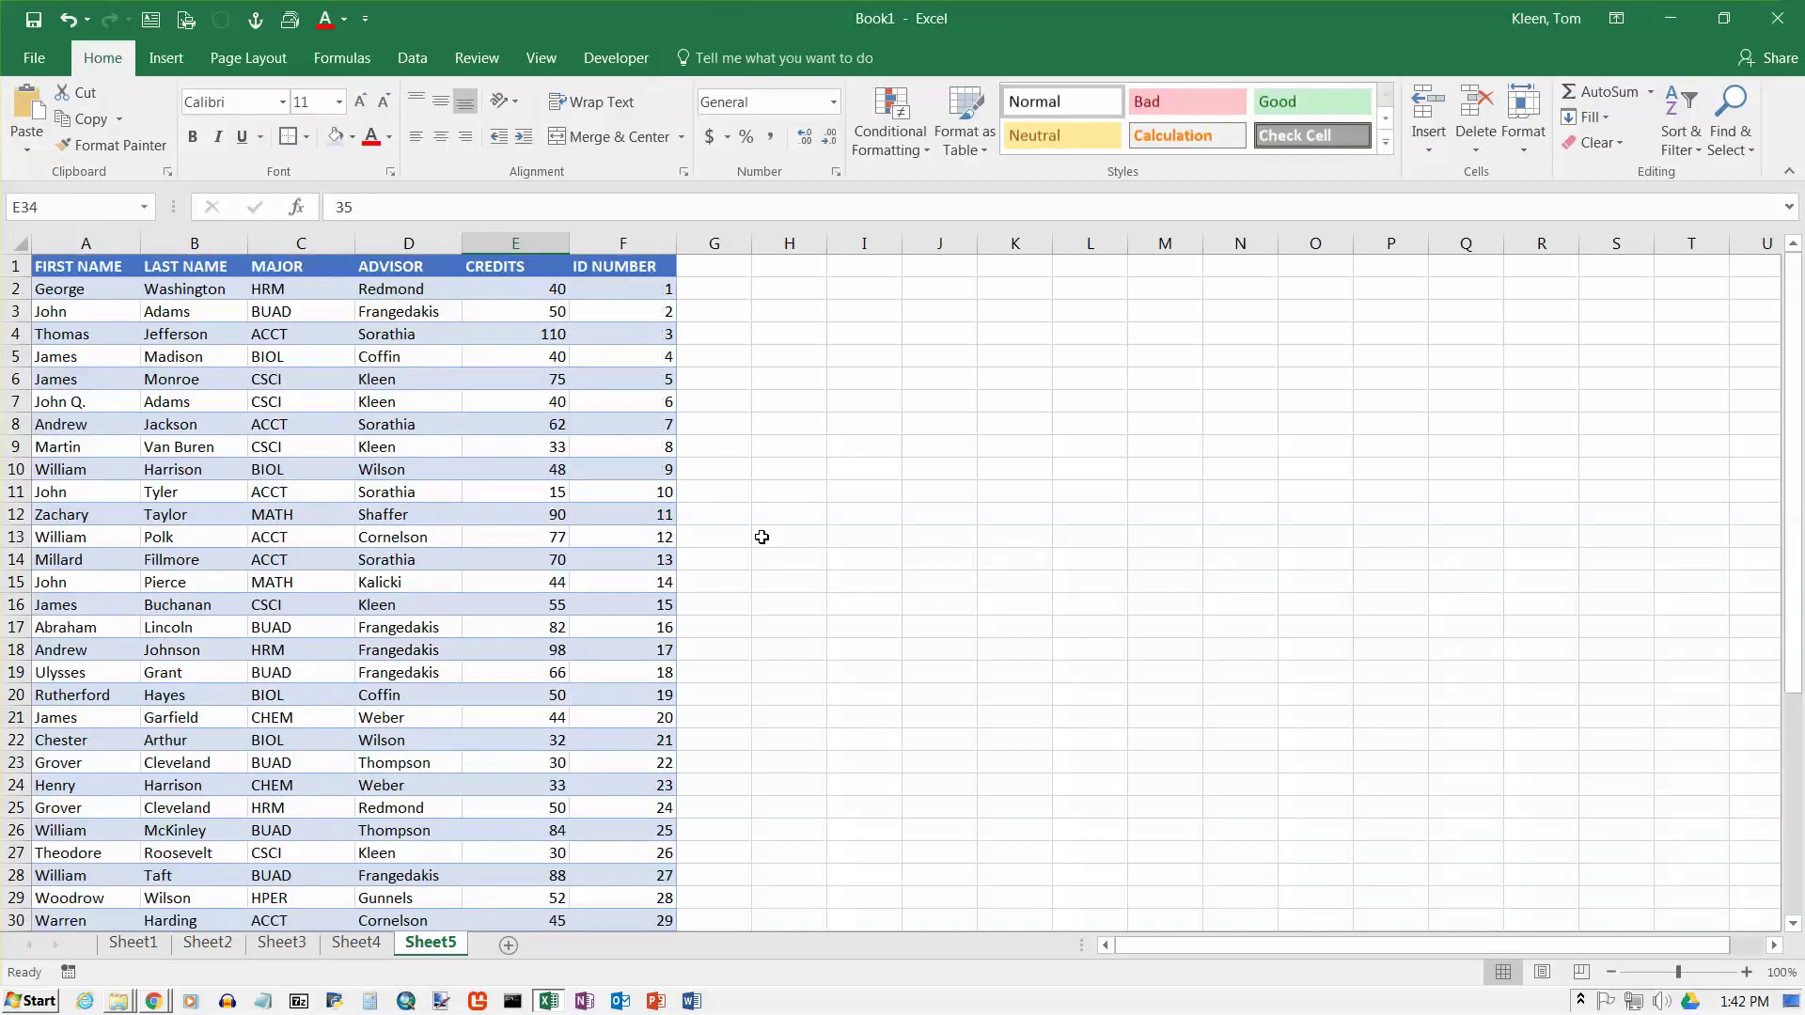
pyautogui.scroll(-8, 918, 689)
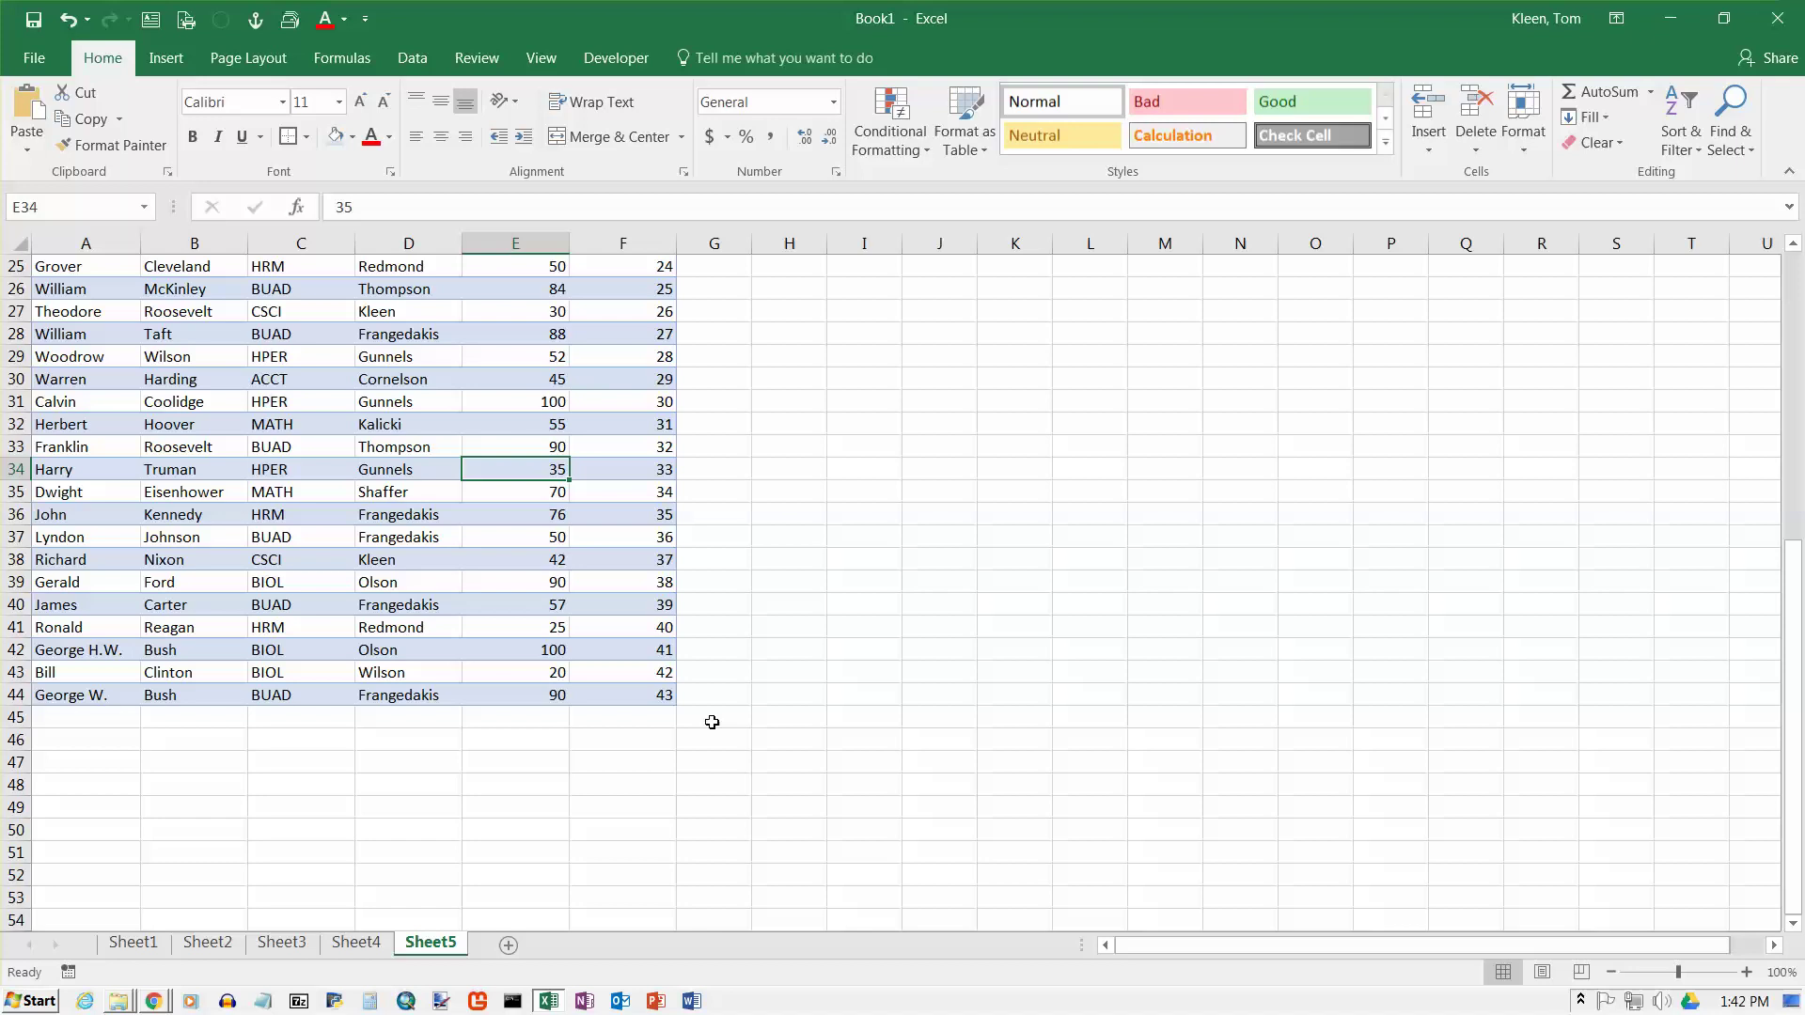
pyautogui.scroll(8, 711, 722)
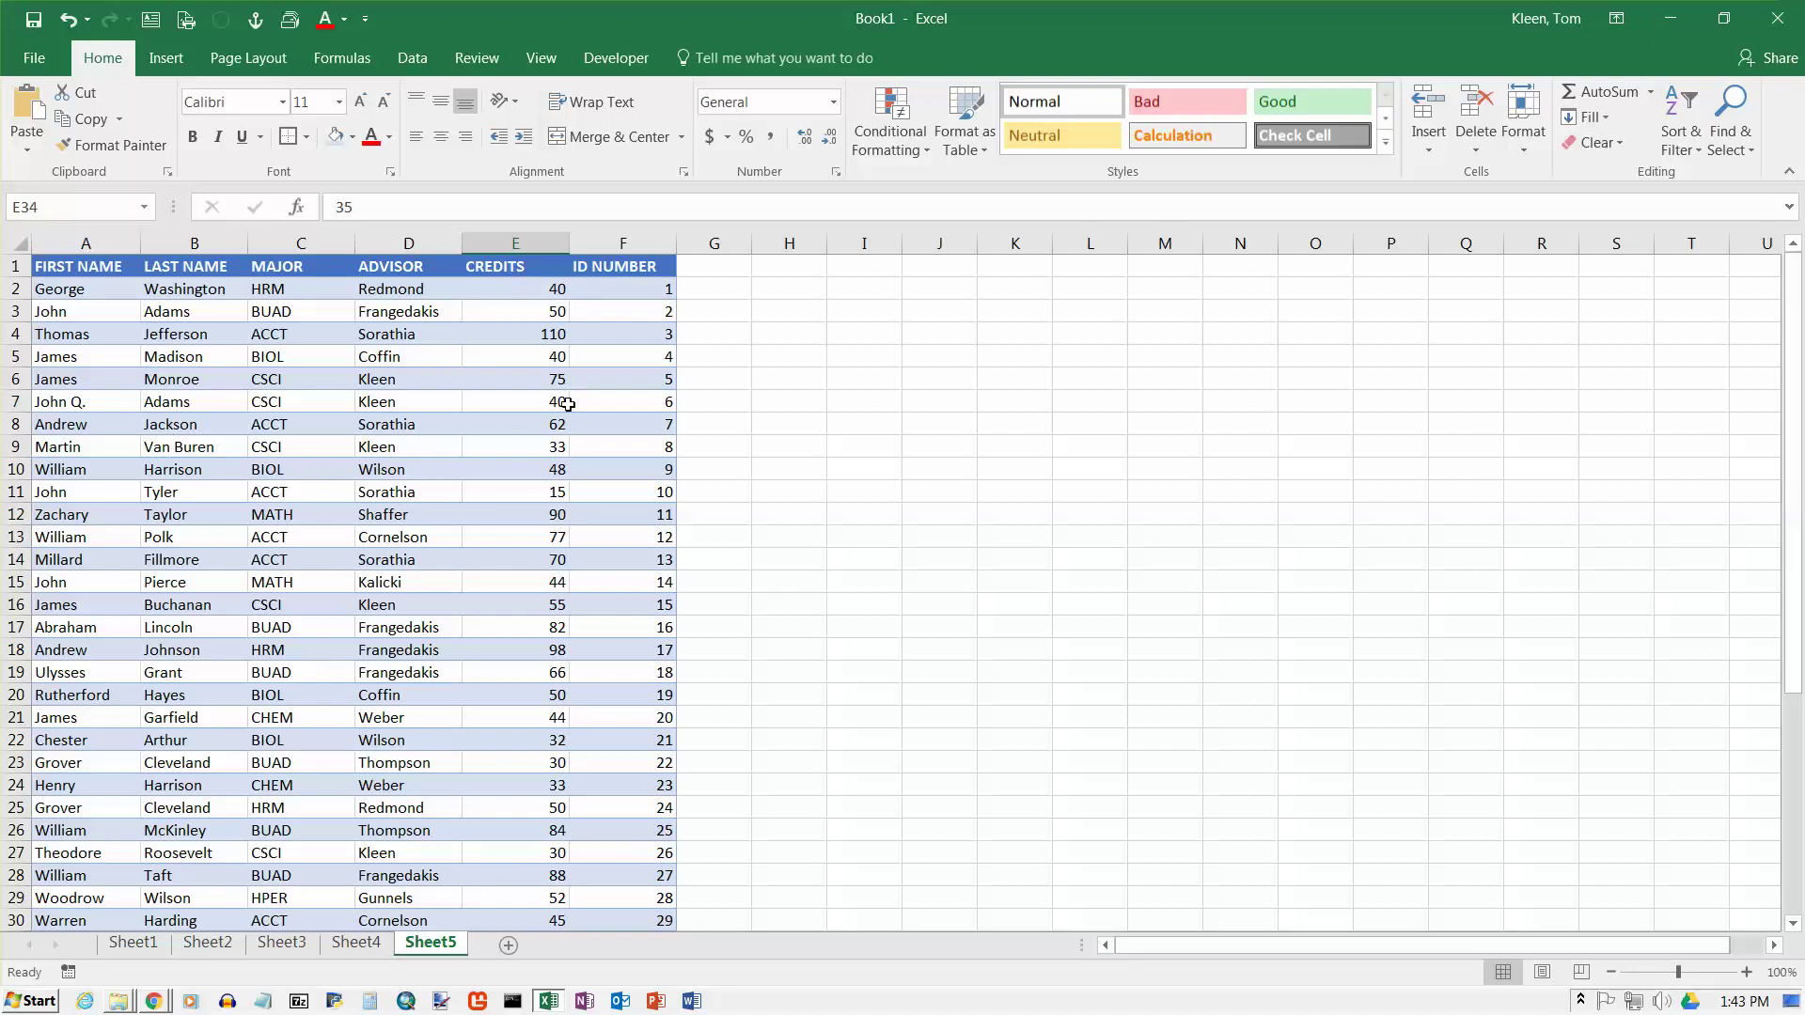
# - Set the whole worksheet's fill colour to No Fill, removing the blue background
pyautogui.click(23, 244)
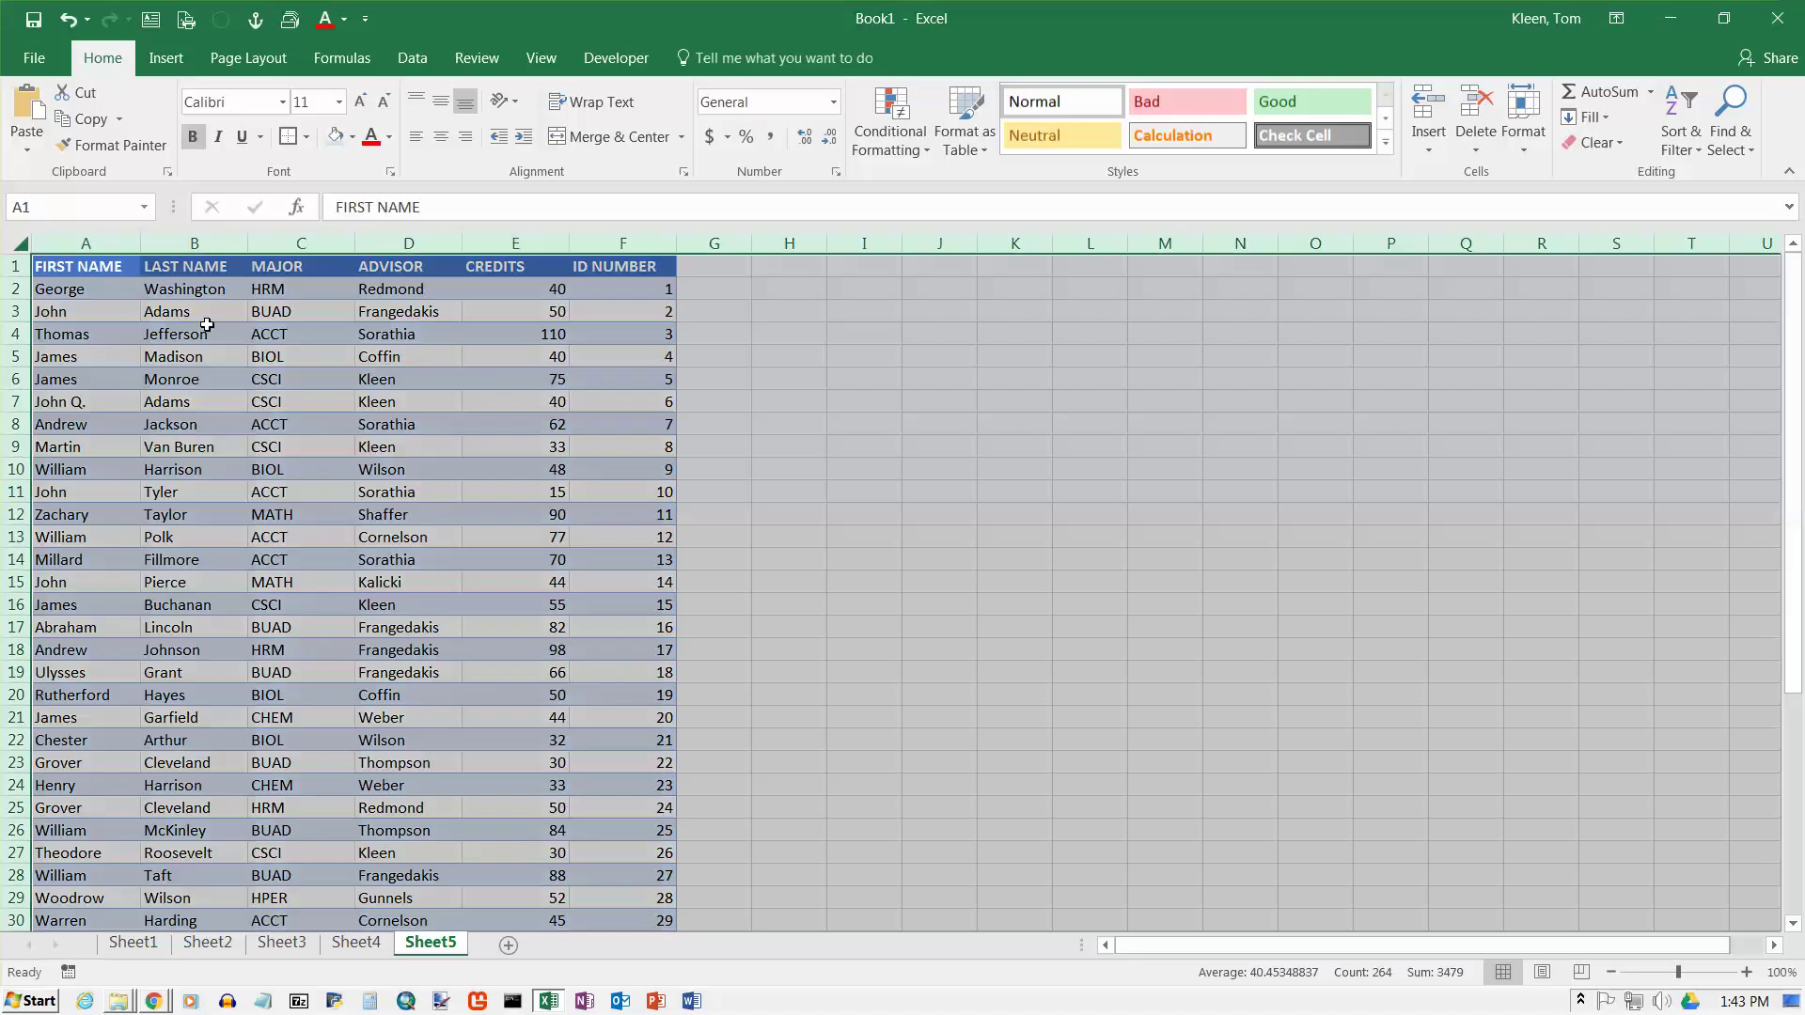
pyautogui.click(352, 136)
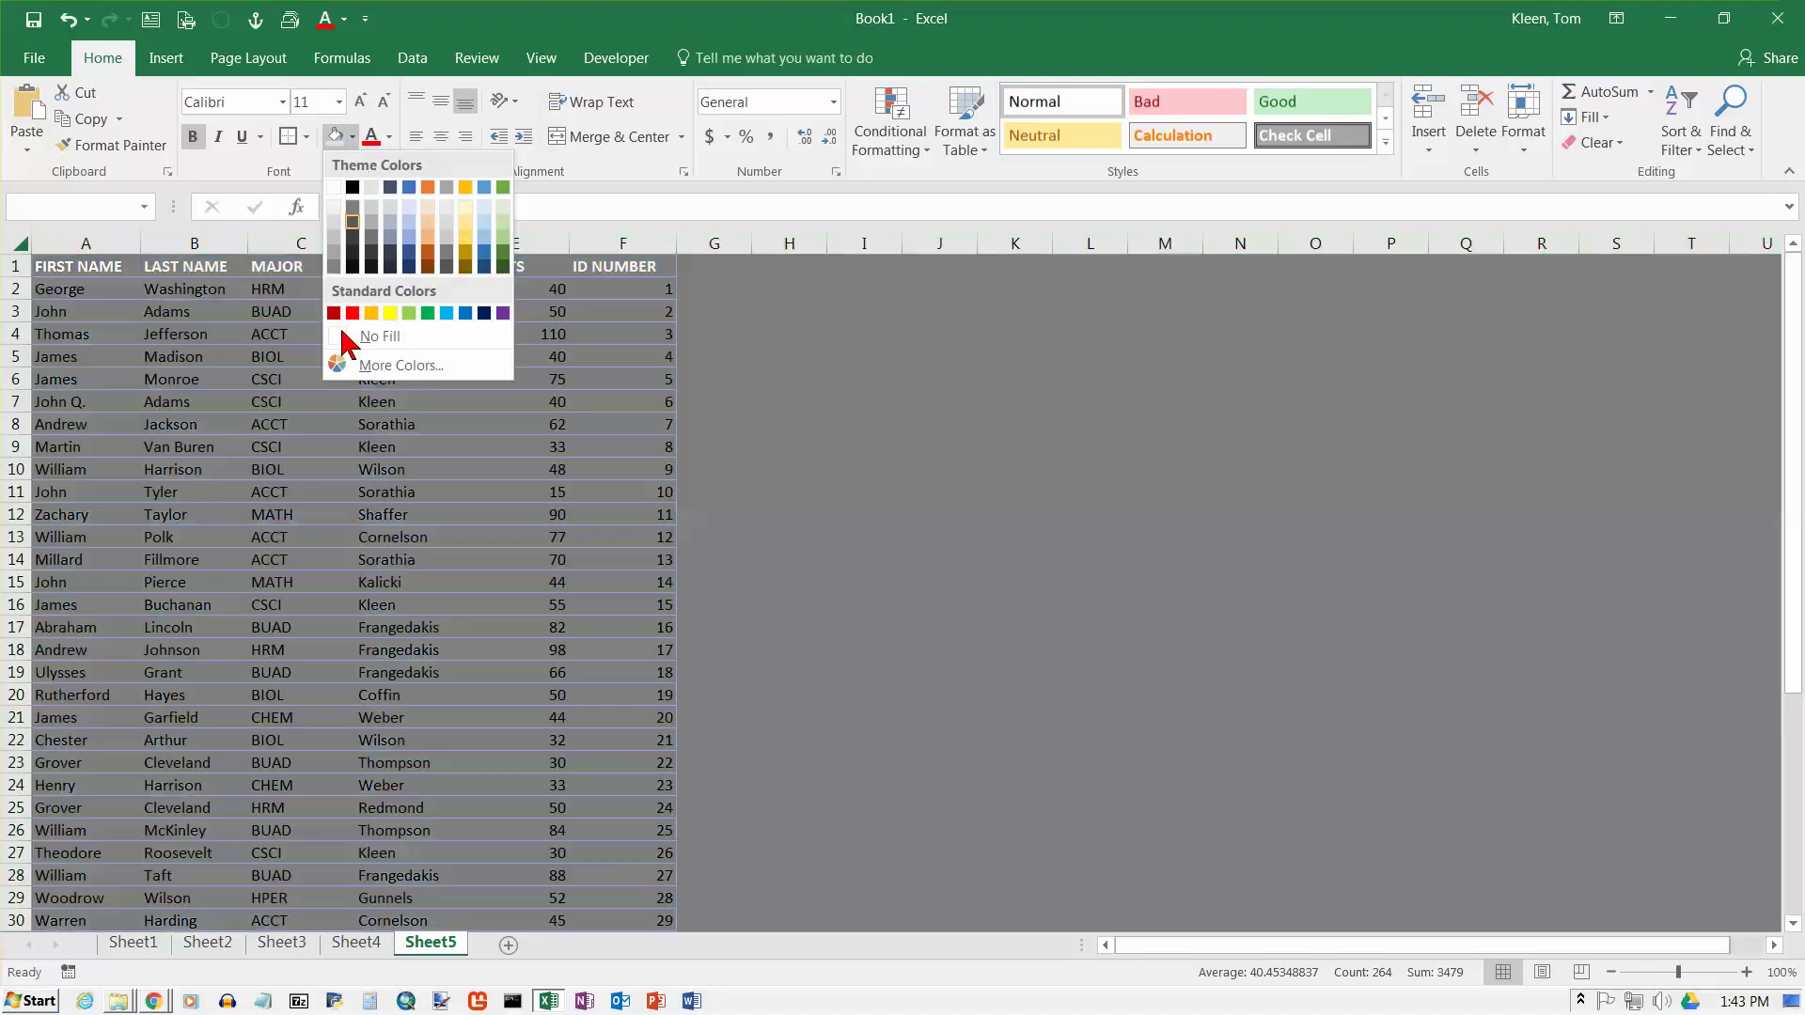
pyautogui.click(356, 335)
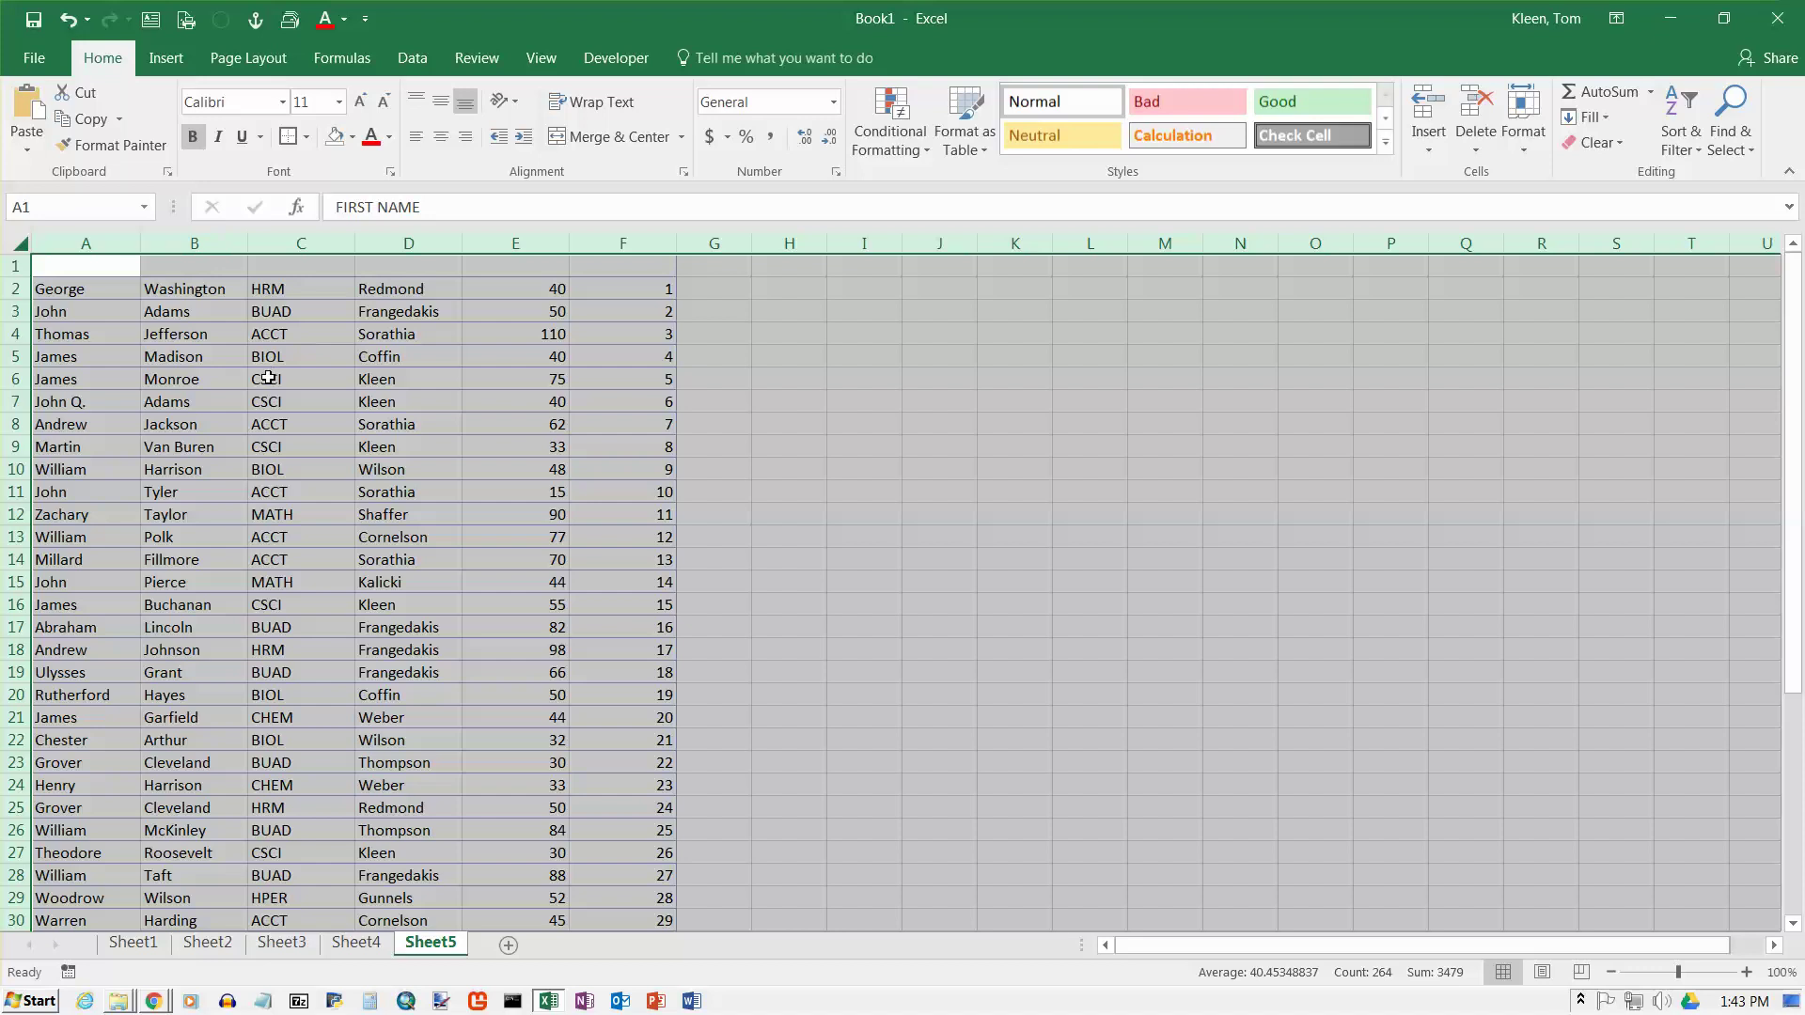
# - Make the header text in A1:F1 black
pyautogui.moveTo(89, 267); pyautogui.dragTo(630, 268)
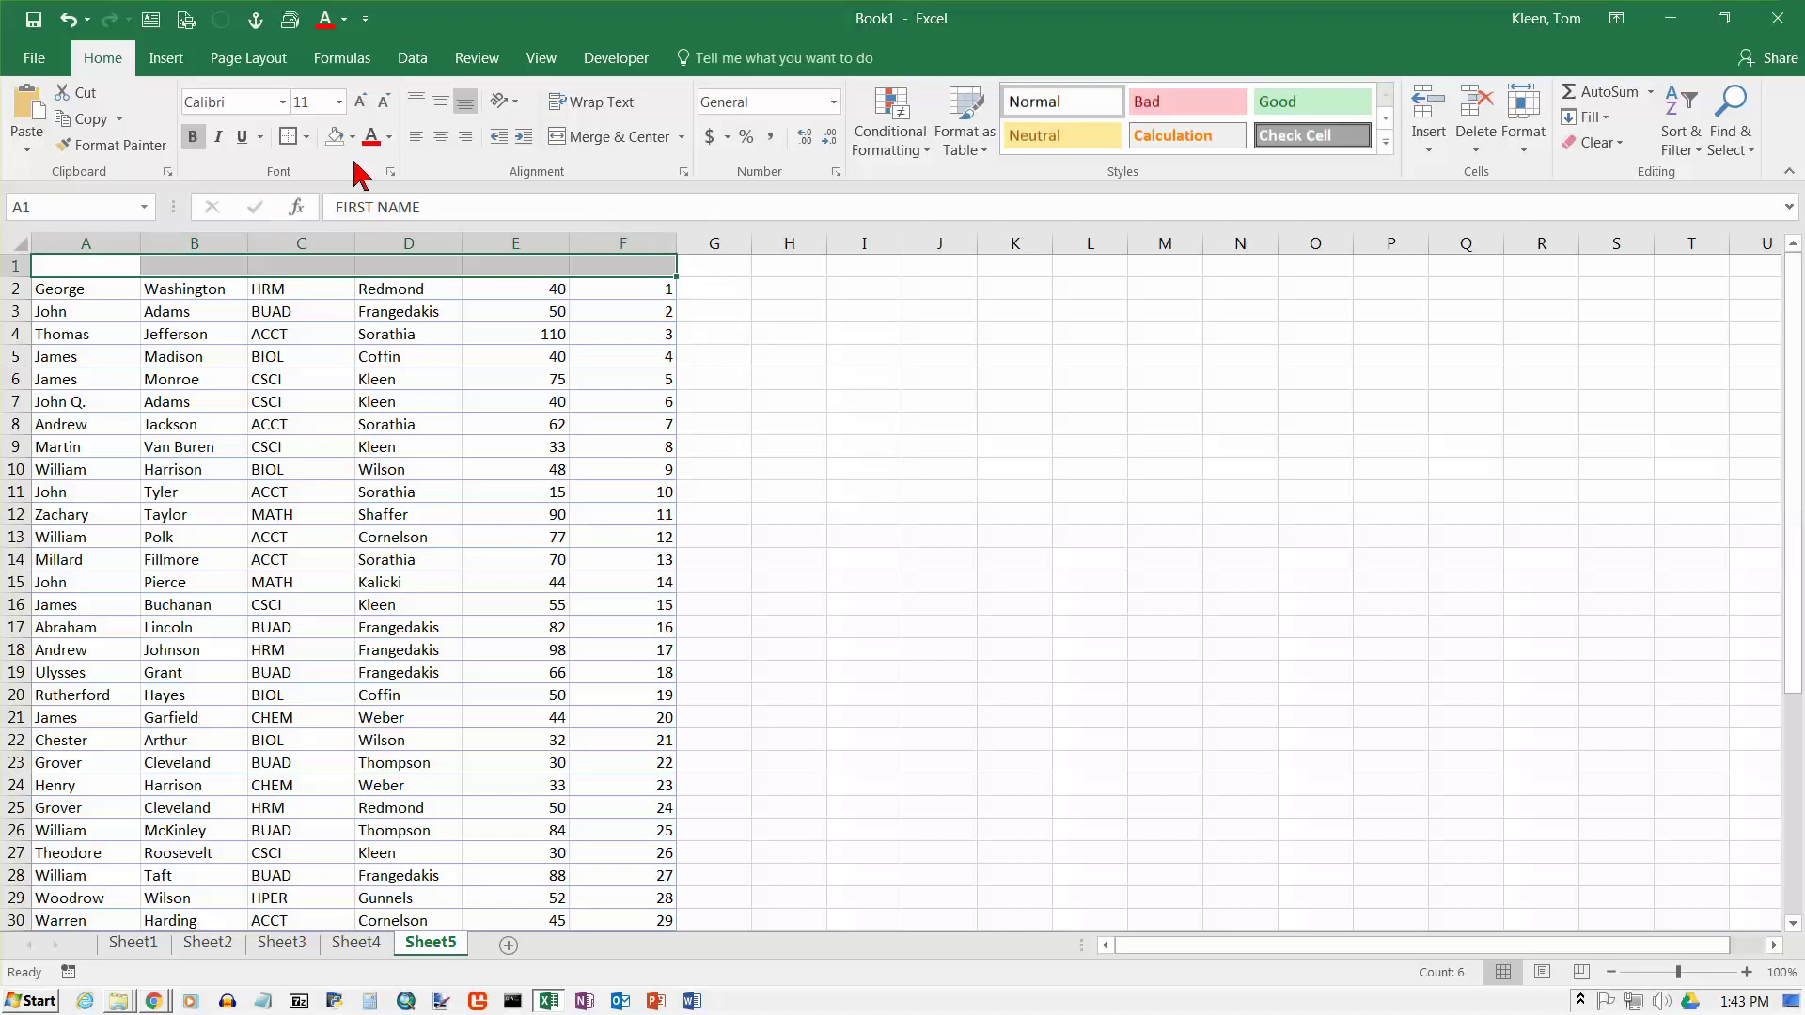
pyautogui.click(388, 137)
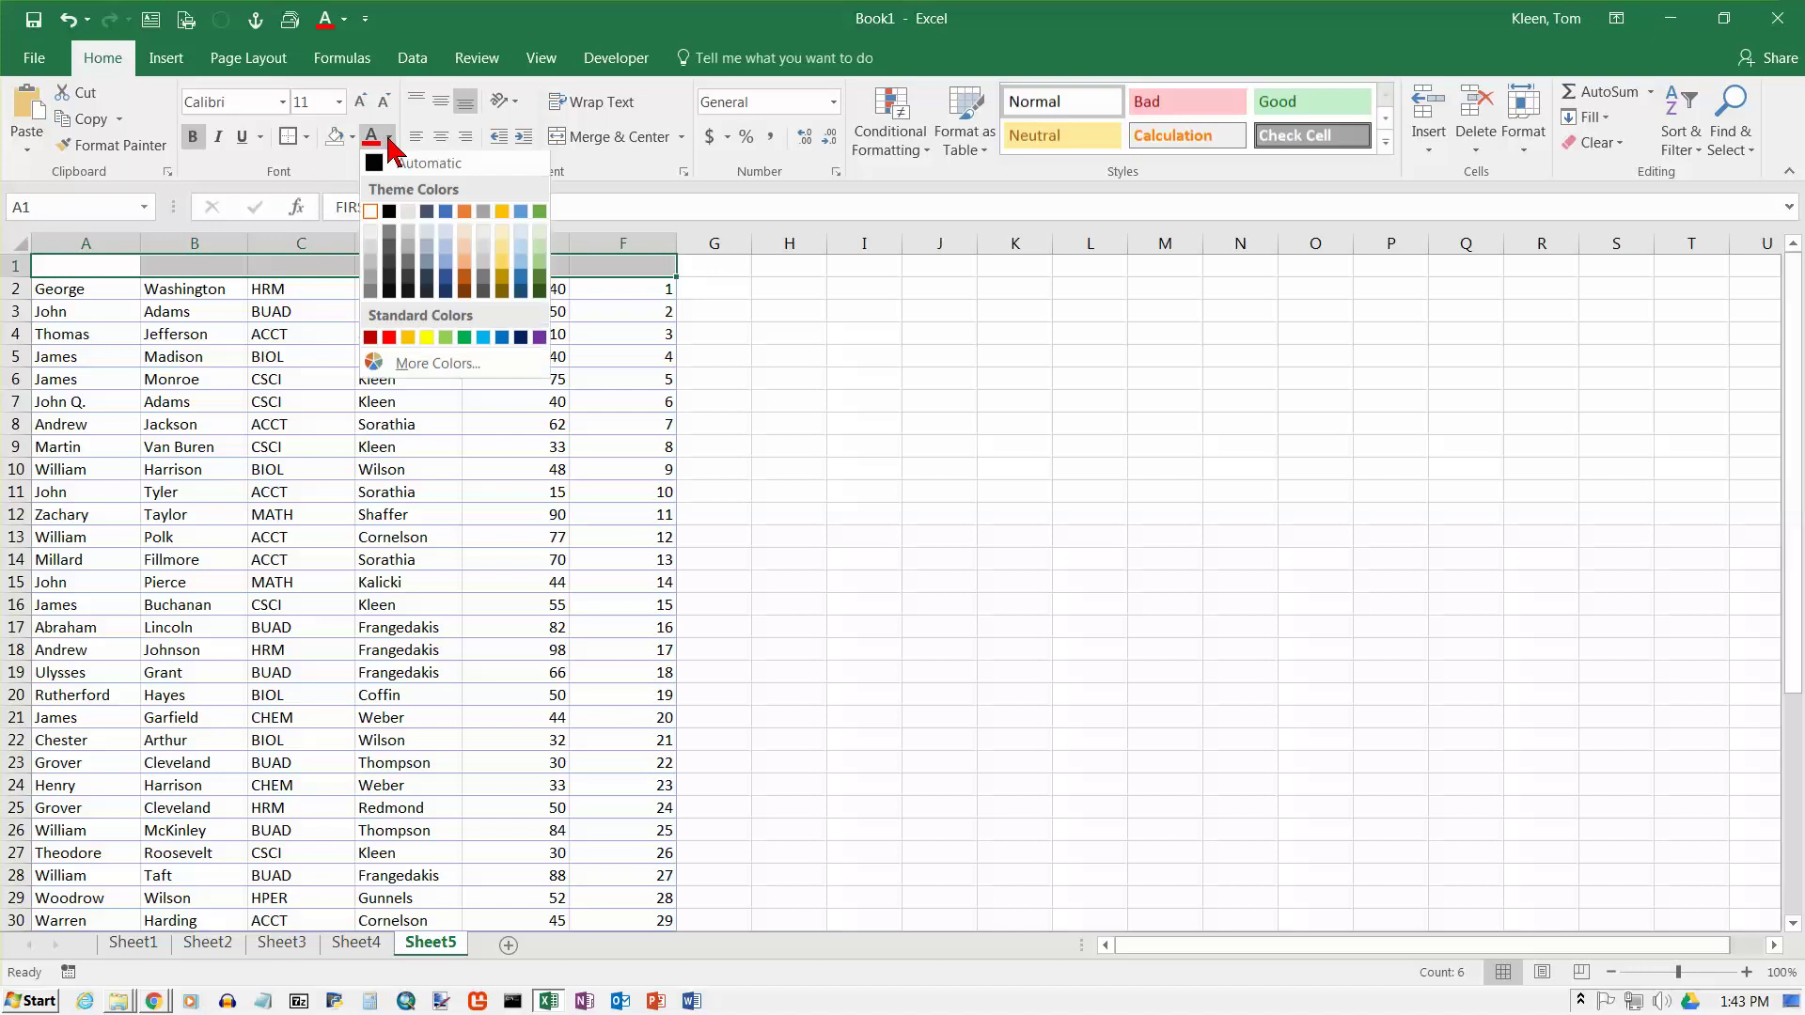
pyautogui.click(404, 163)
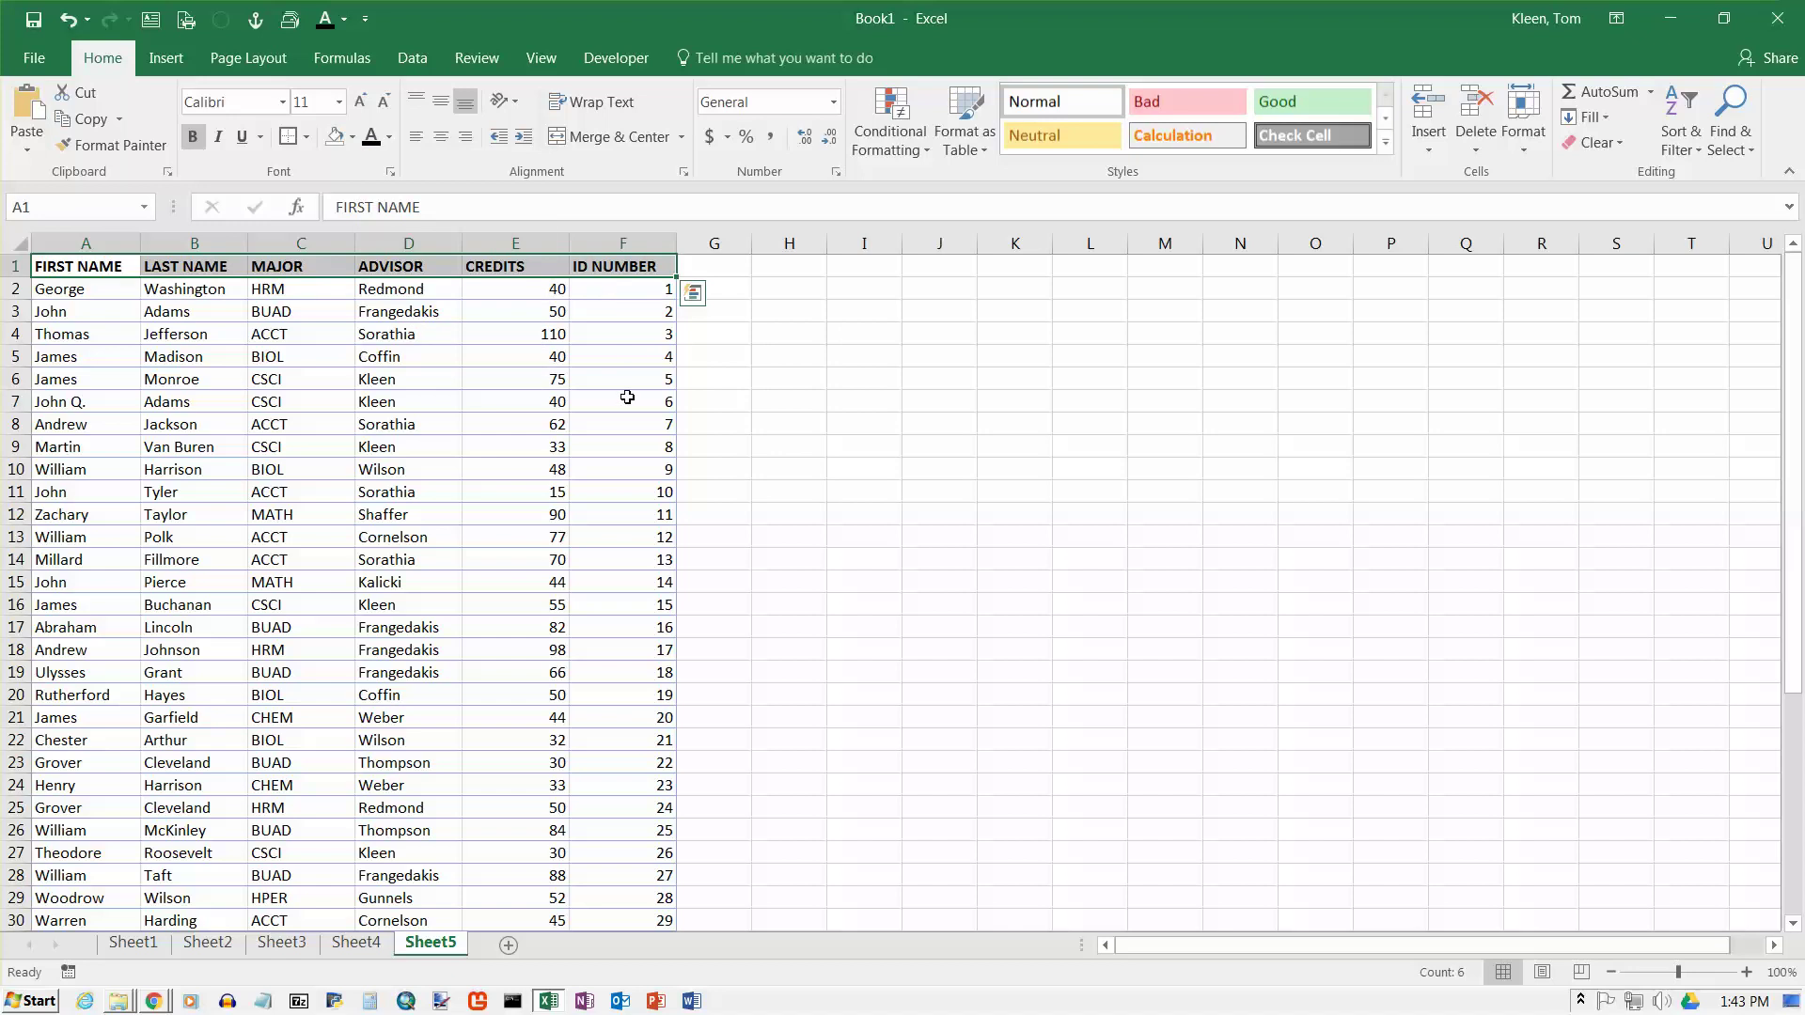
pyautogui.scroll(-3, 627, 397)
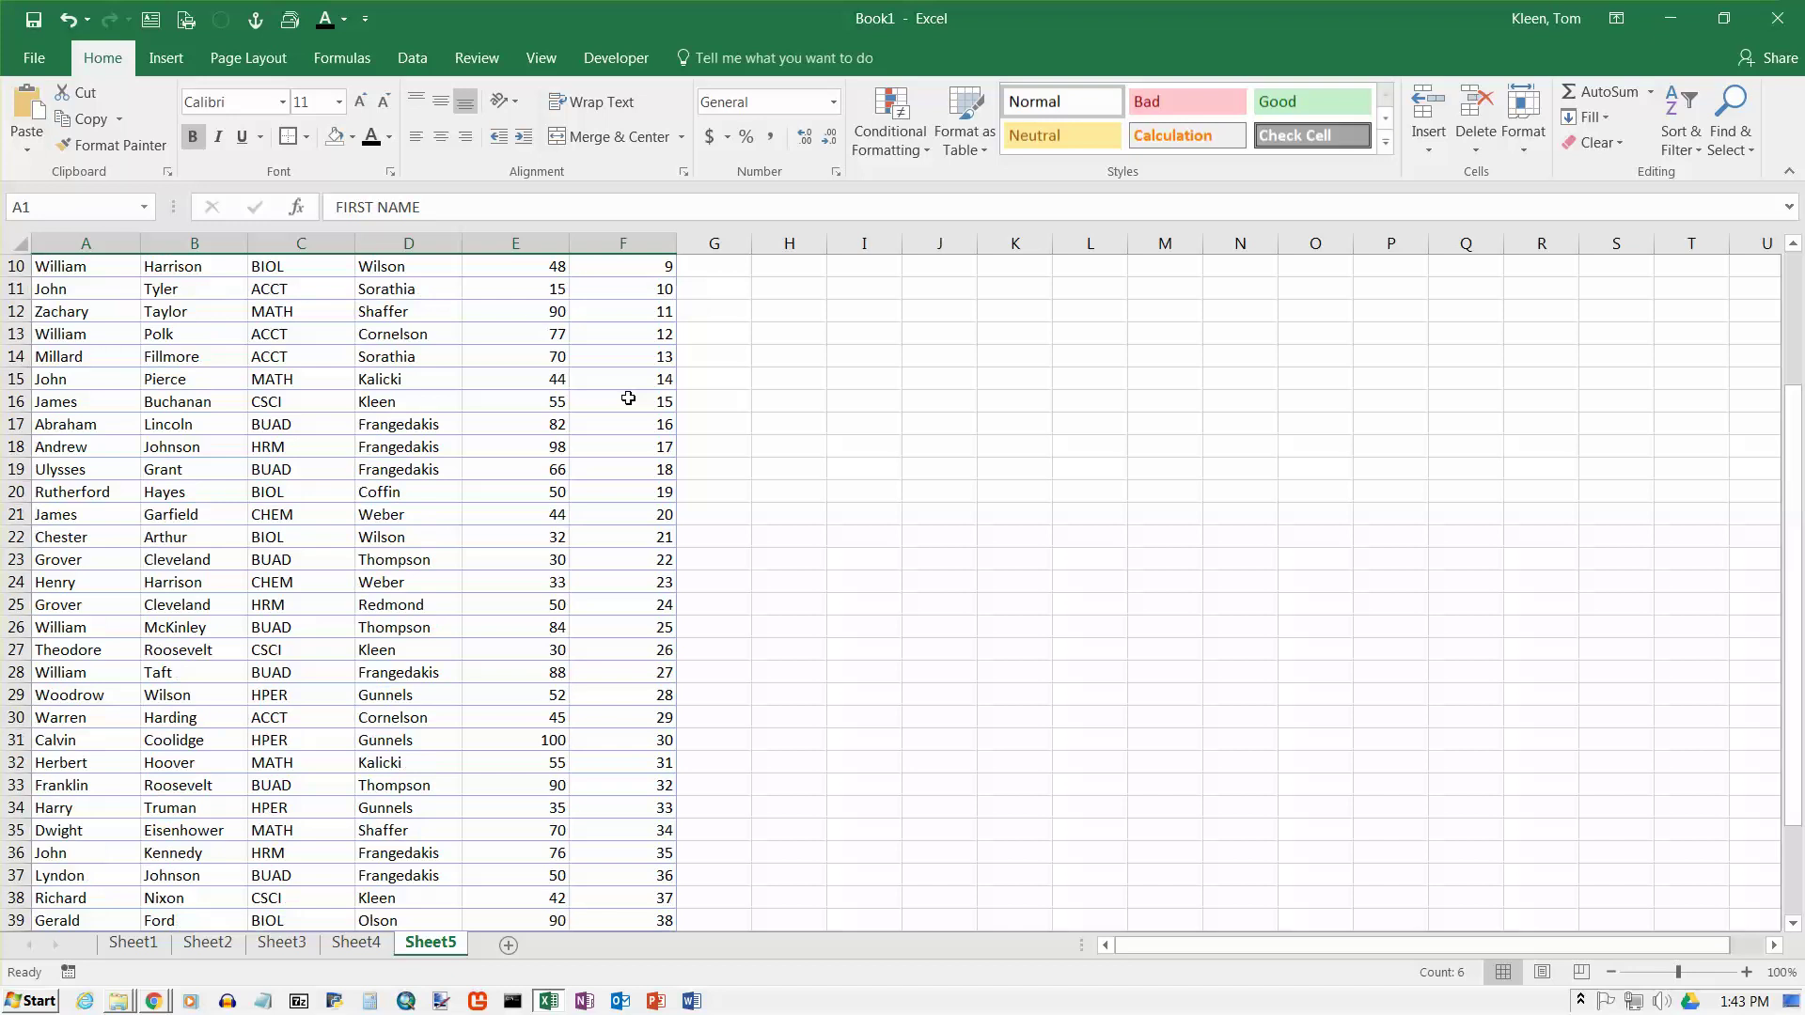
pyautogui.scroll(3, 628, 398)
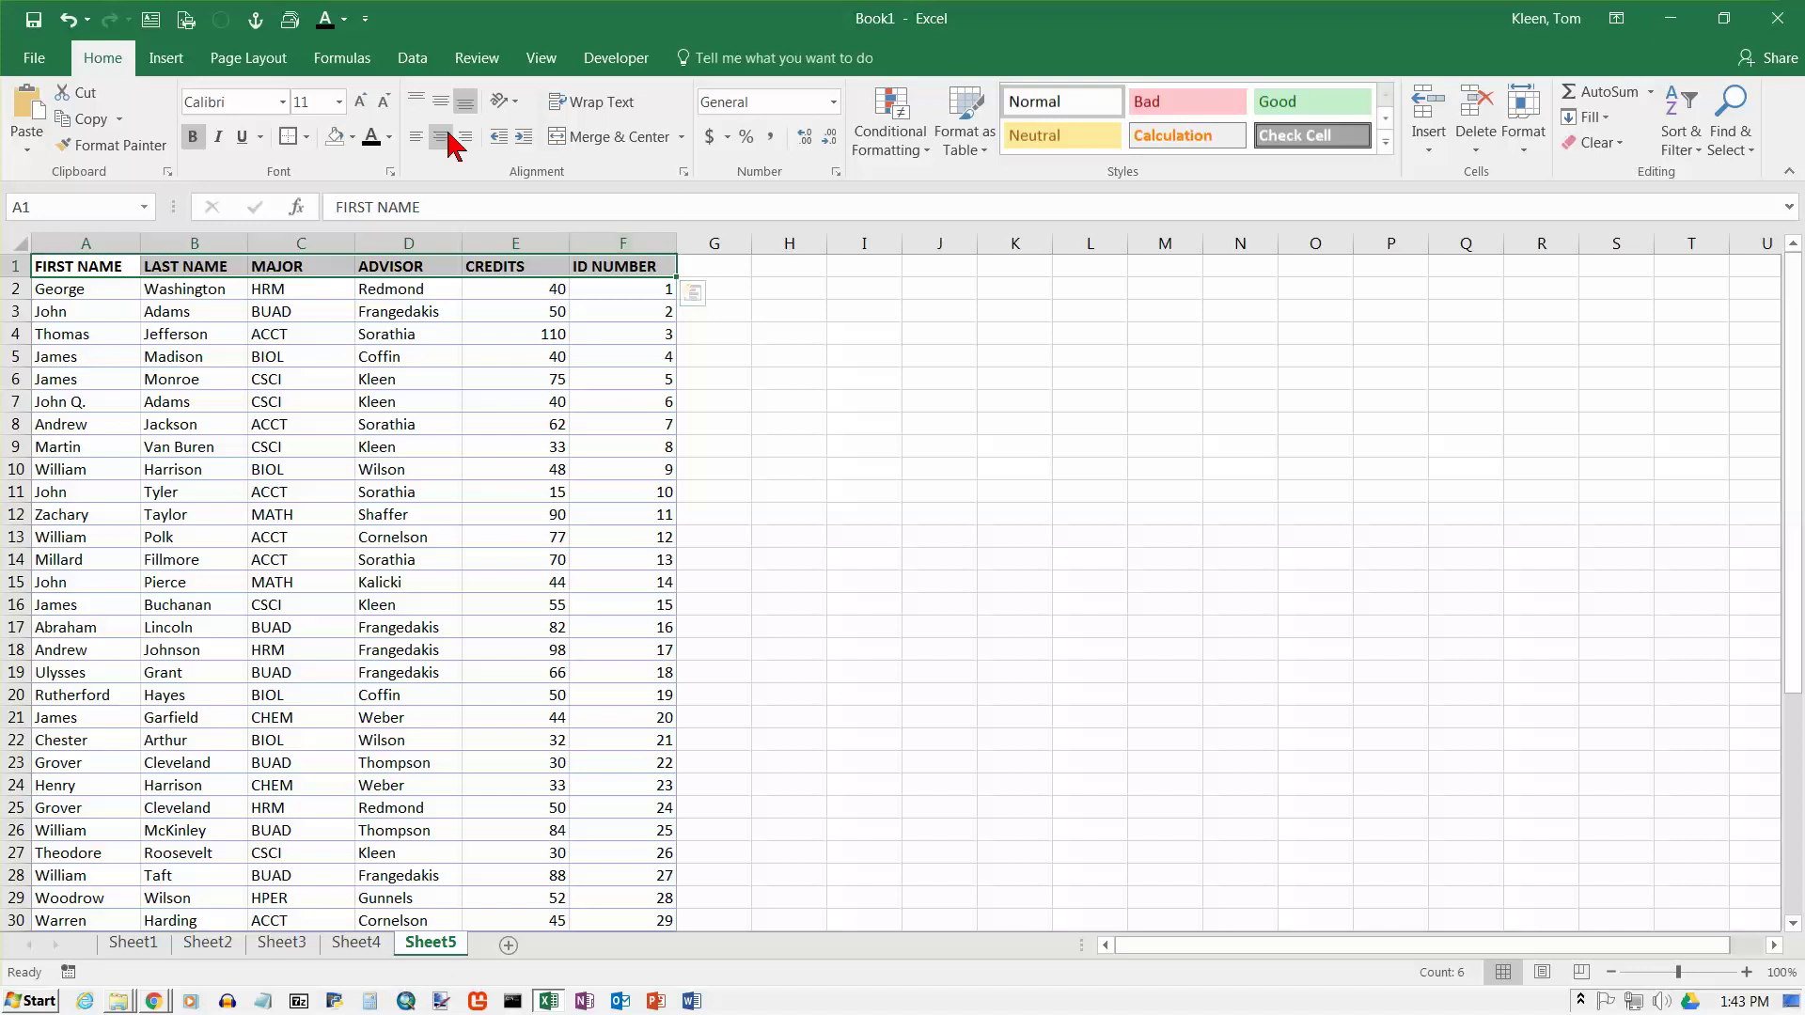
# - Sort the advising data A to Z by the FIRST NAME column
pyautogui.click(412, 57)
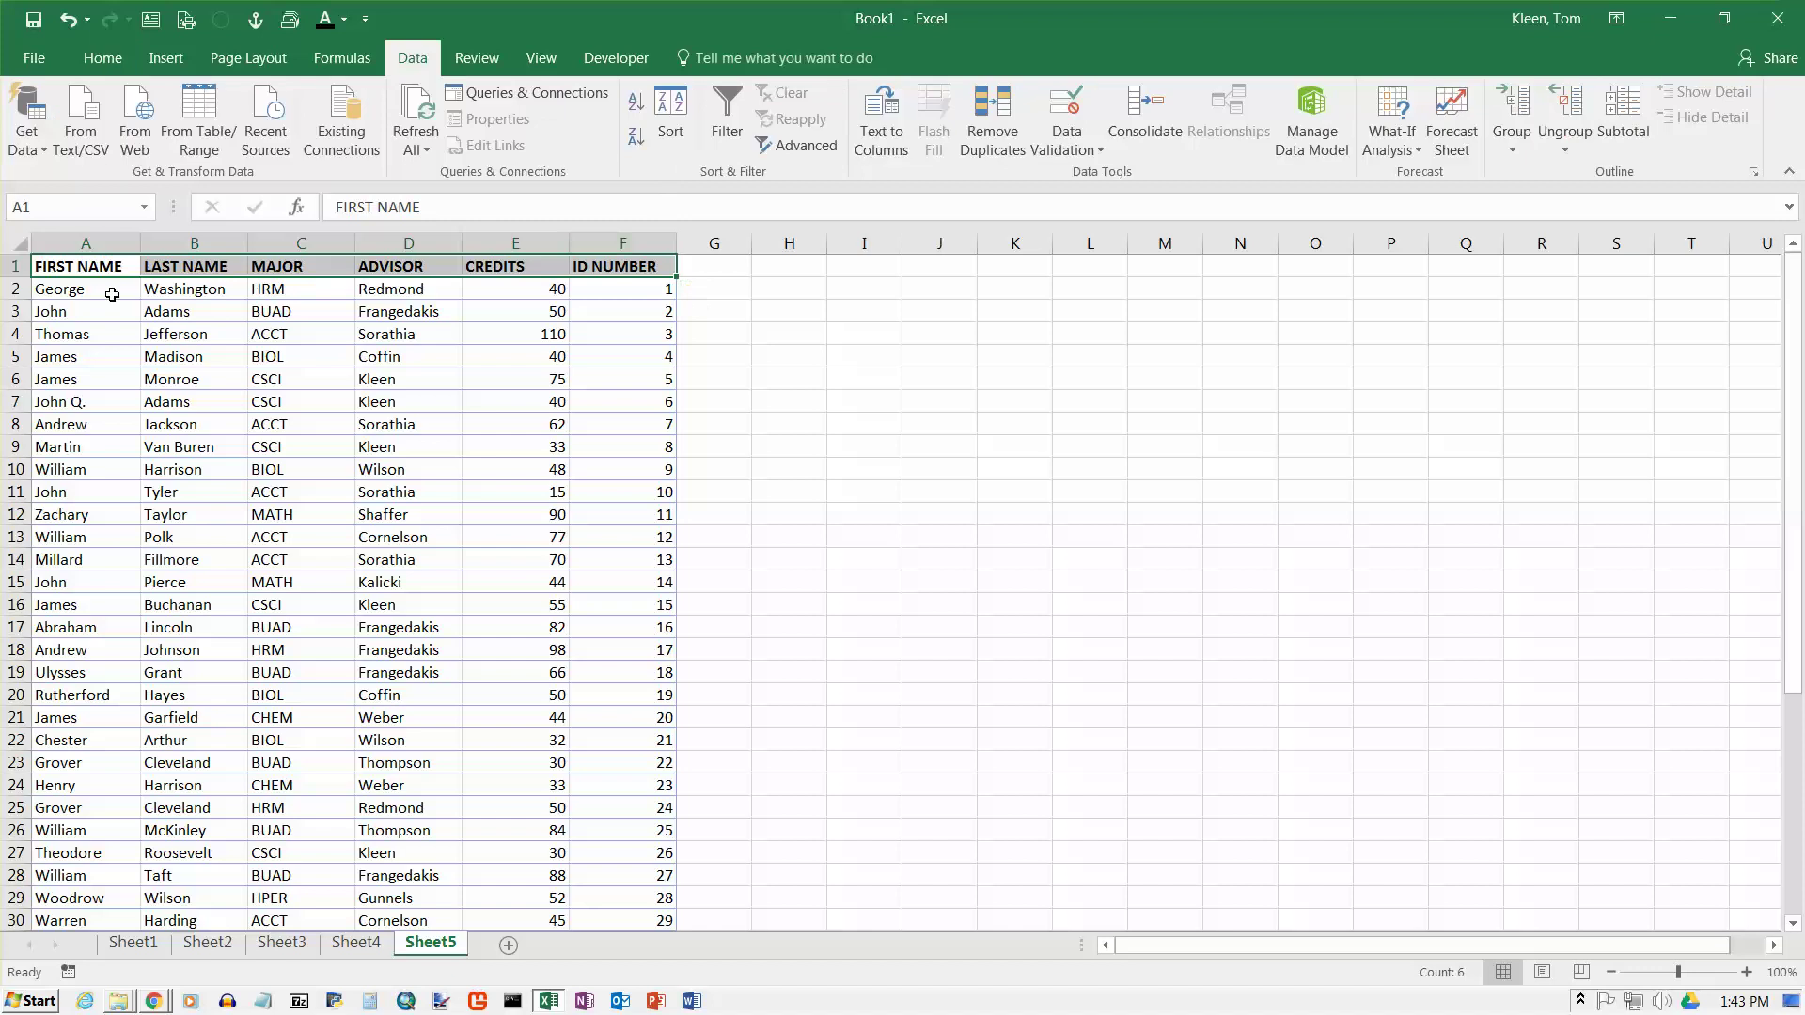
pyautogui.press('Down')
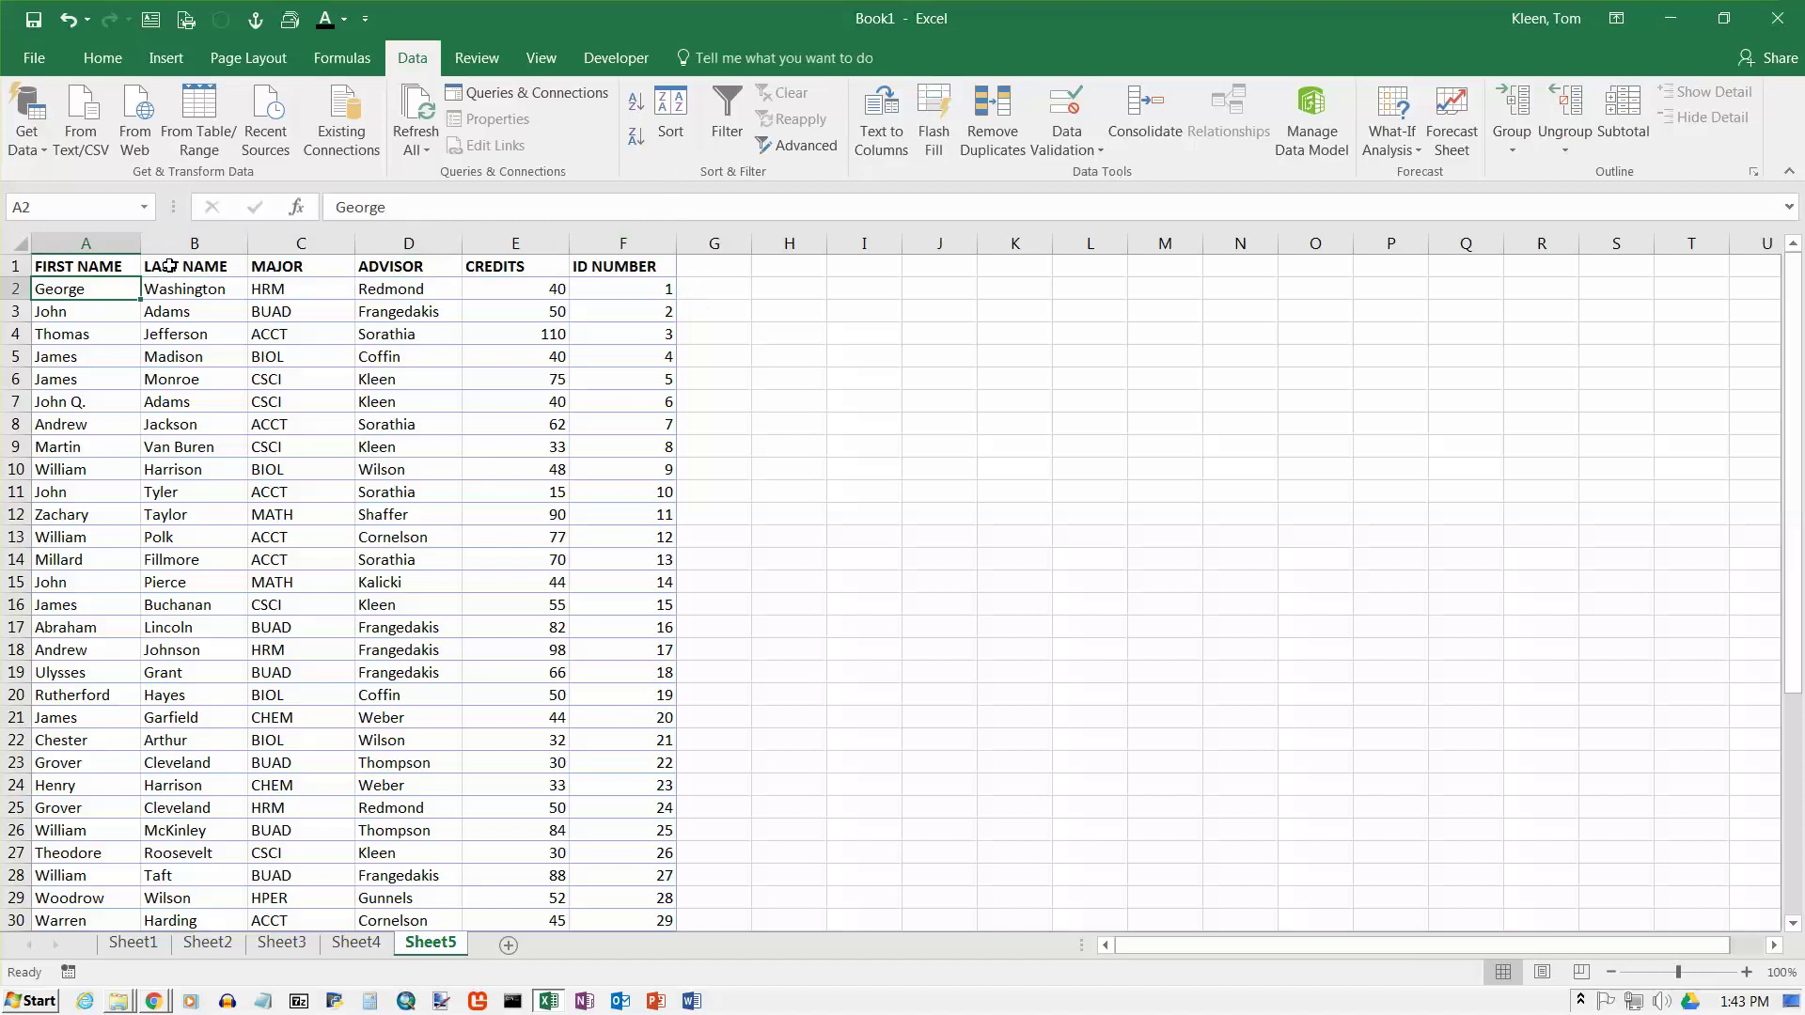
pyautogui.click(638, 100)
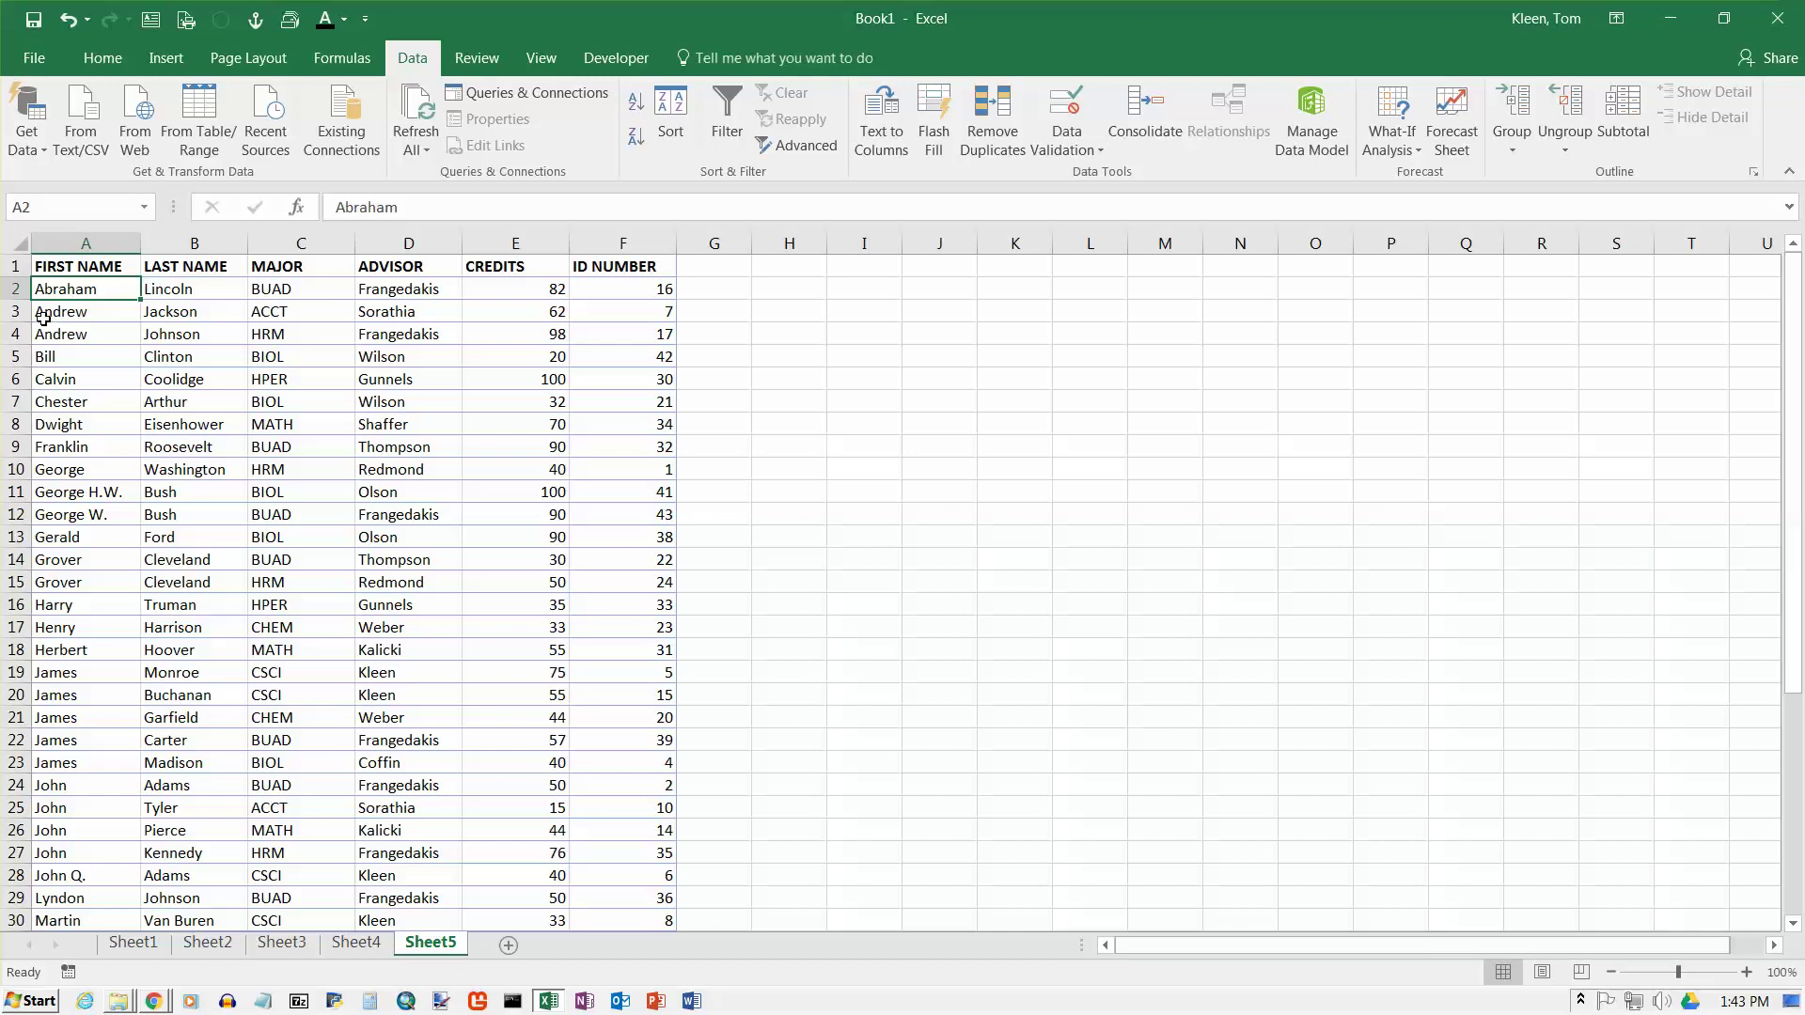
# - Try adding extra levels in the custom Sort dialog, then dismiss the error and cancel it
pyautogui.hotkey('alt', 'a', 's', 's')
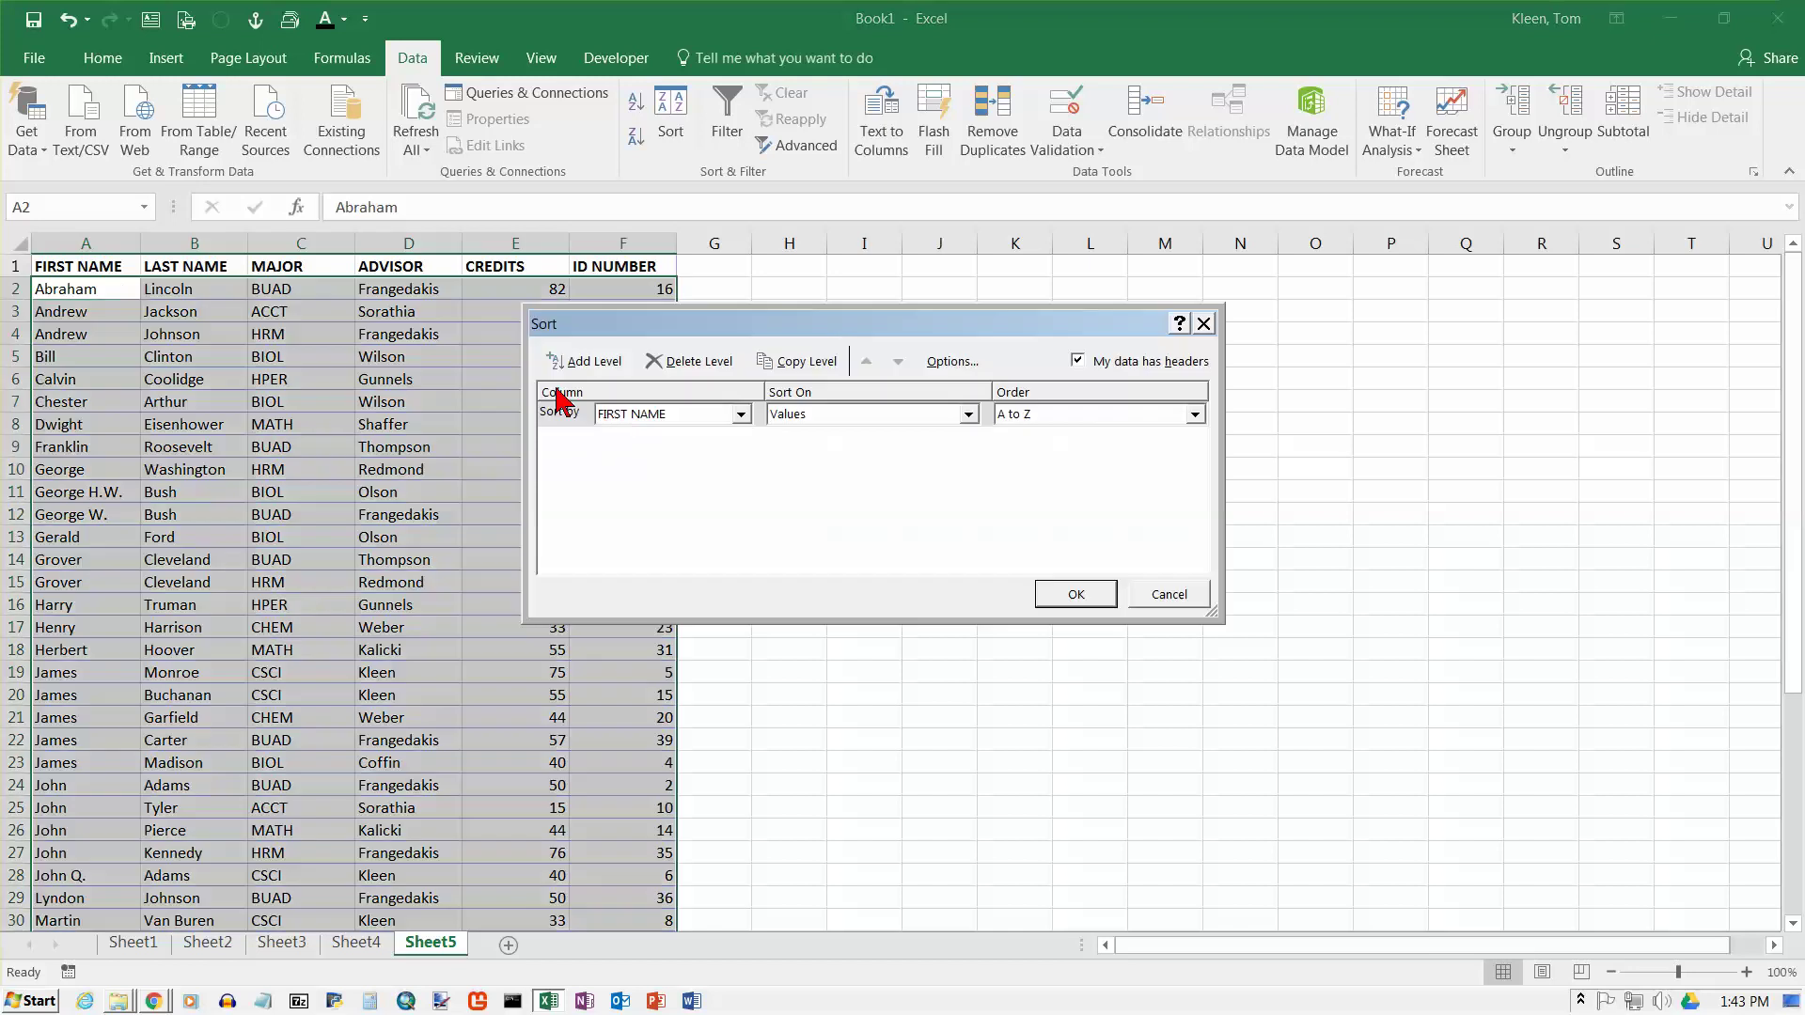
pyautogui.click(571, 365)
pyautogui.click(571, 364)
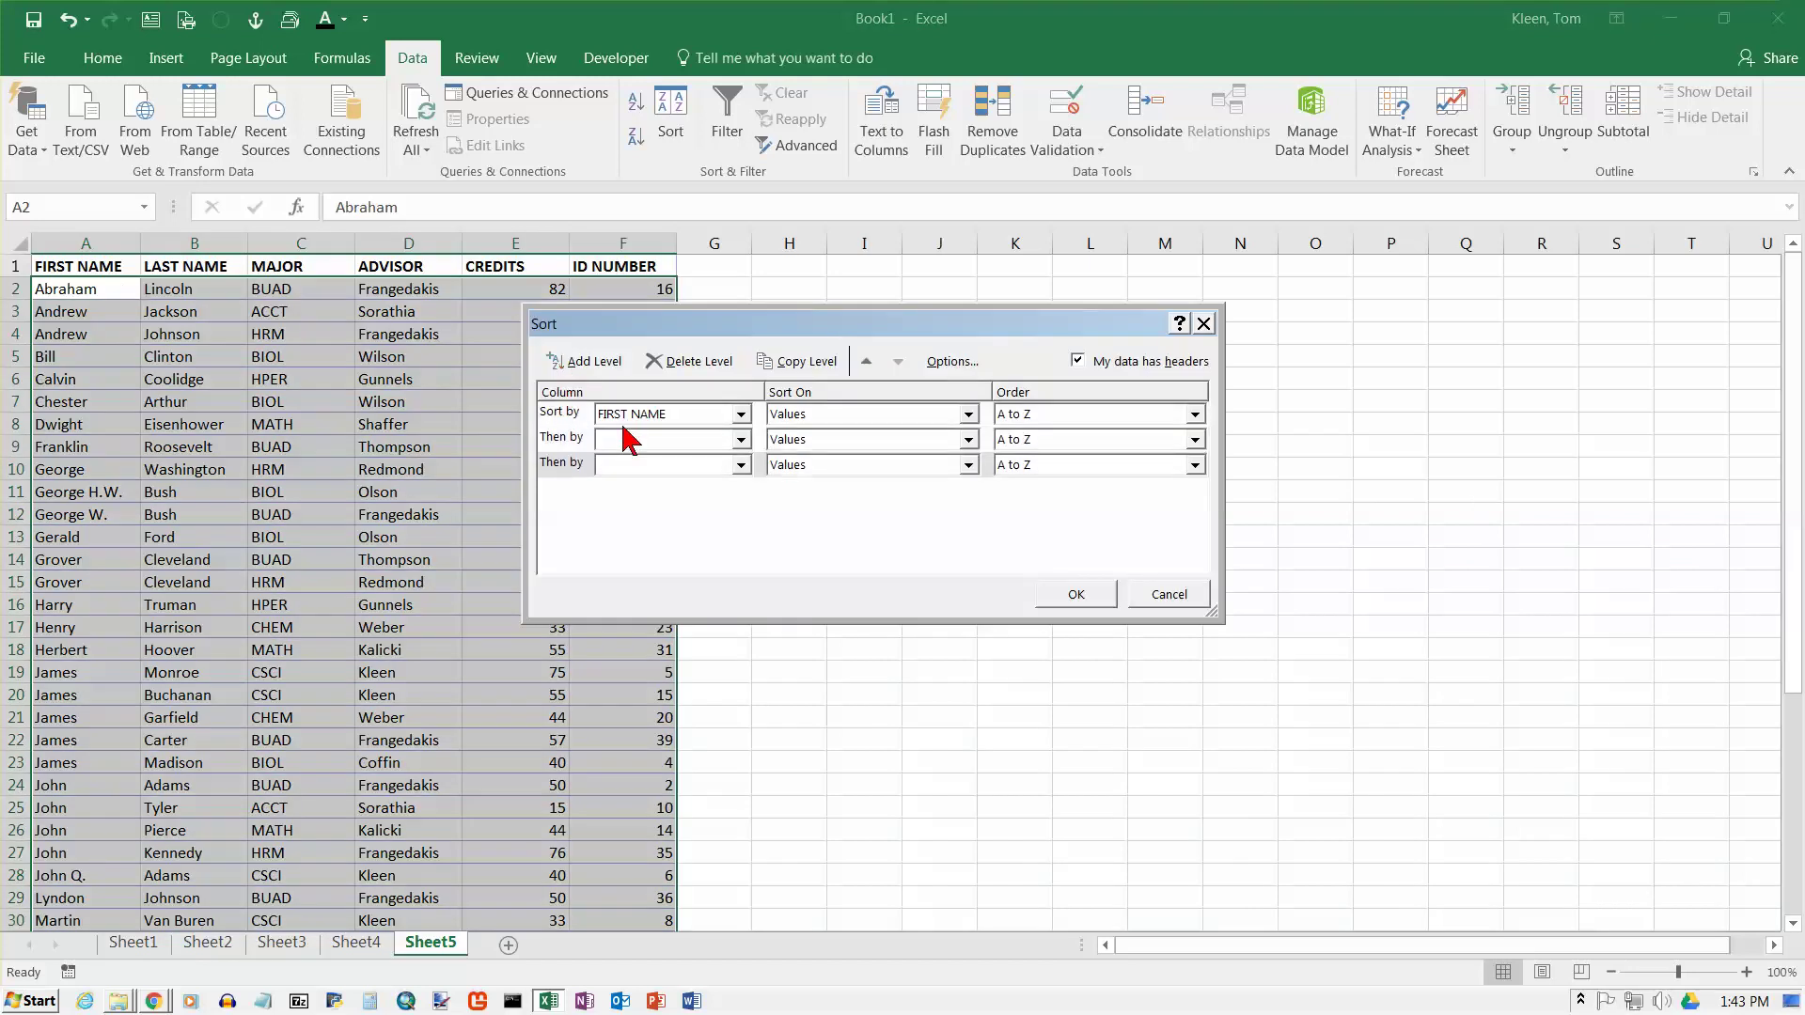
pyautogui.click(1063, 585)
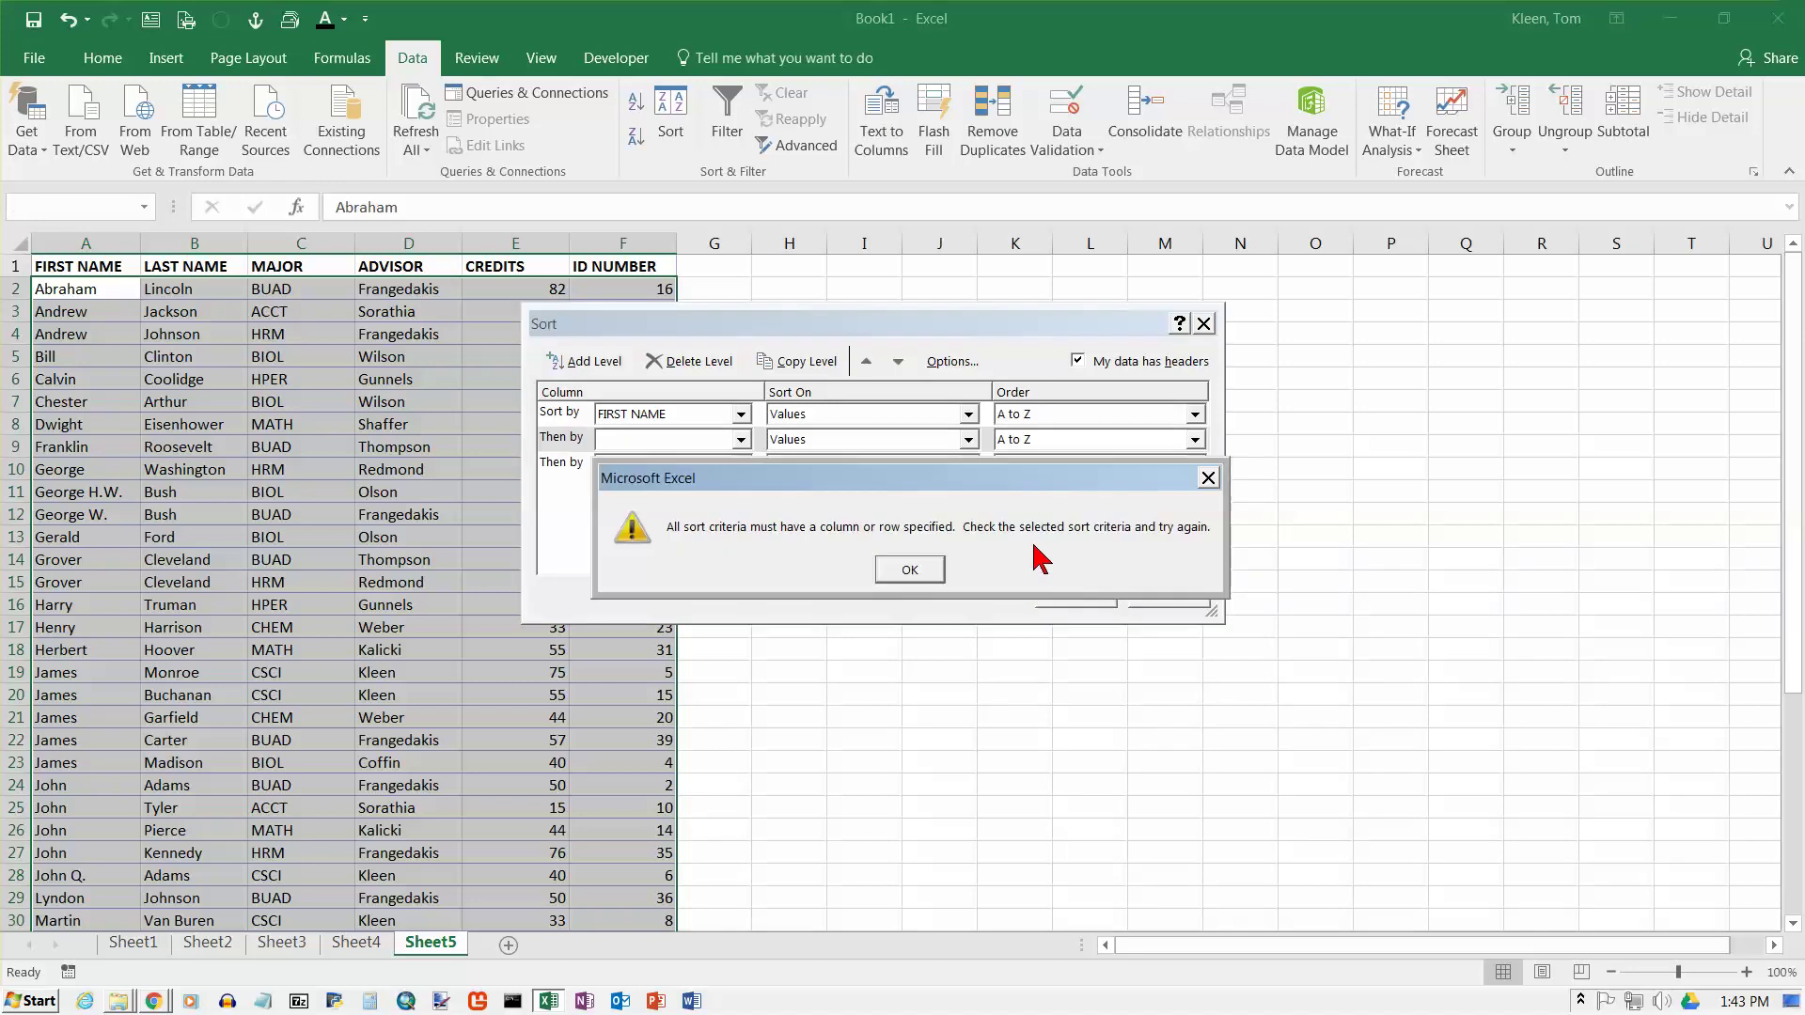
pyautogui.click(911, 566)
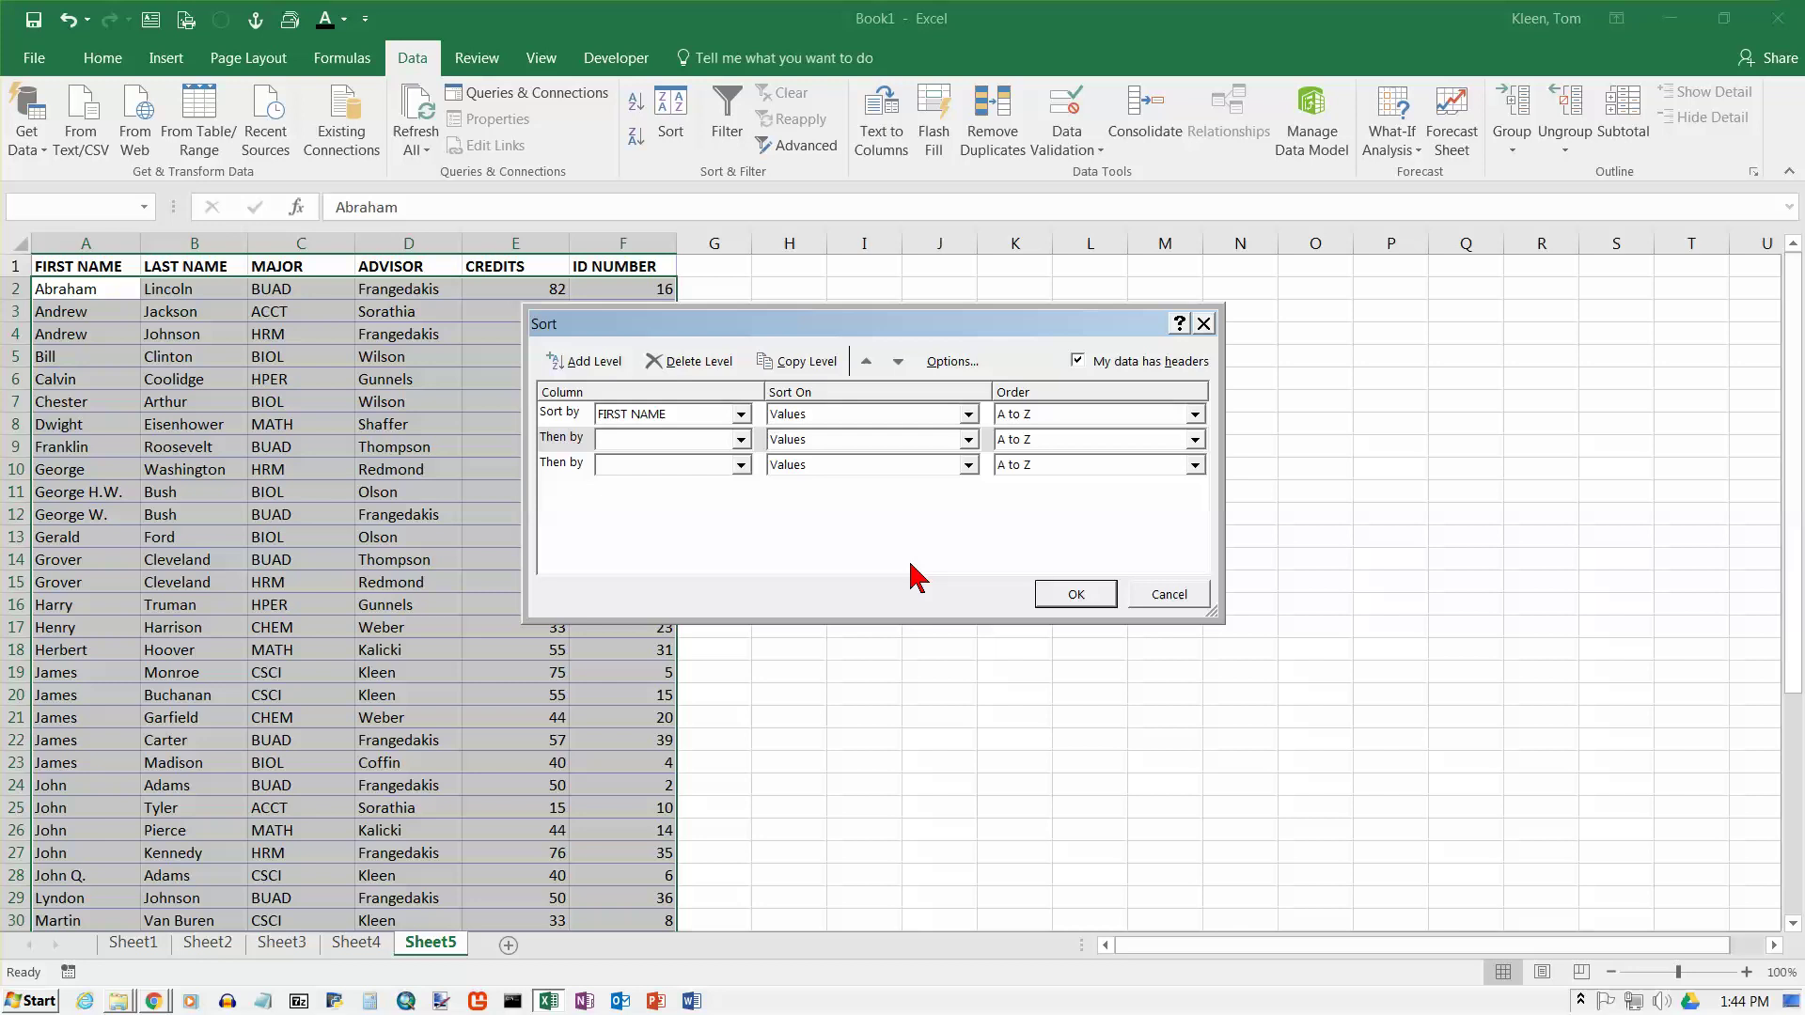
pyautogui.press('Escape')
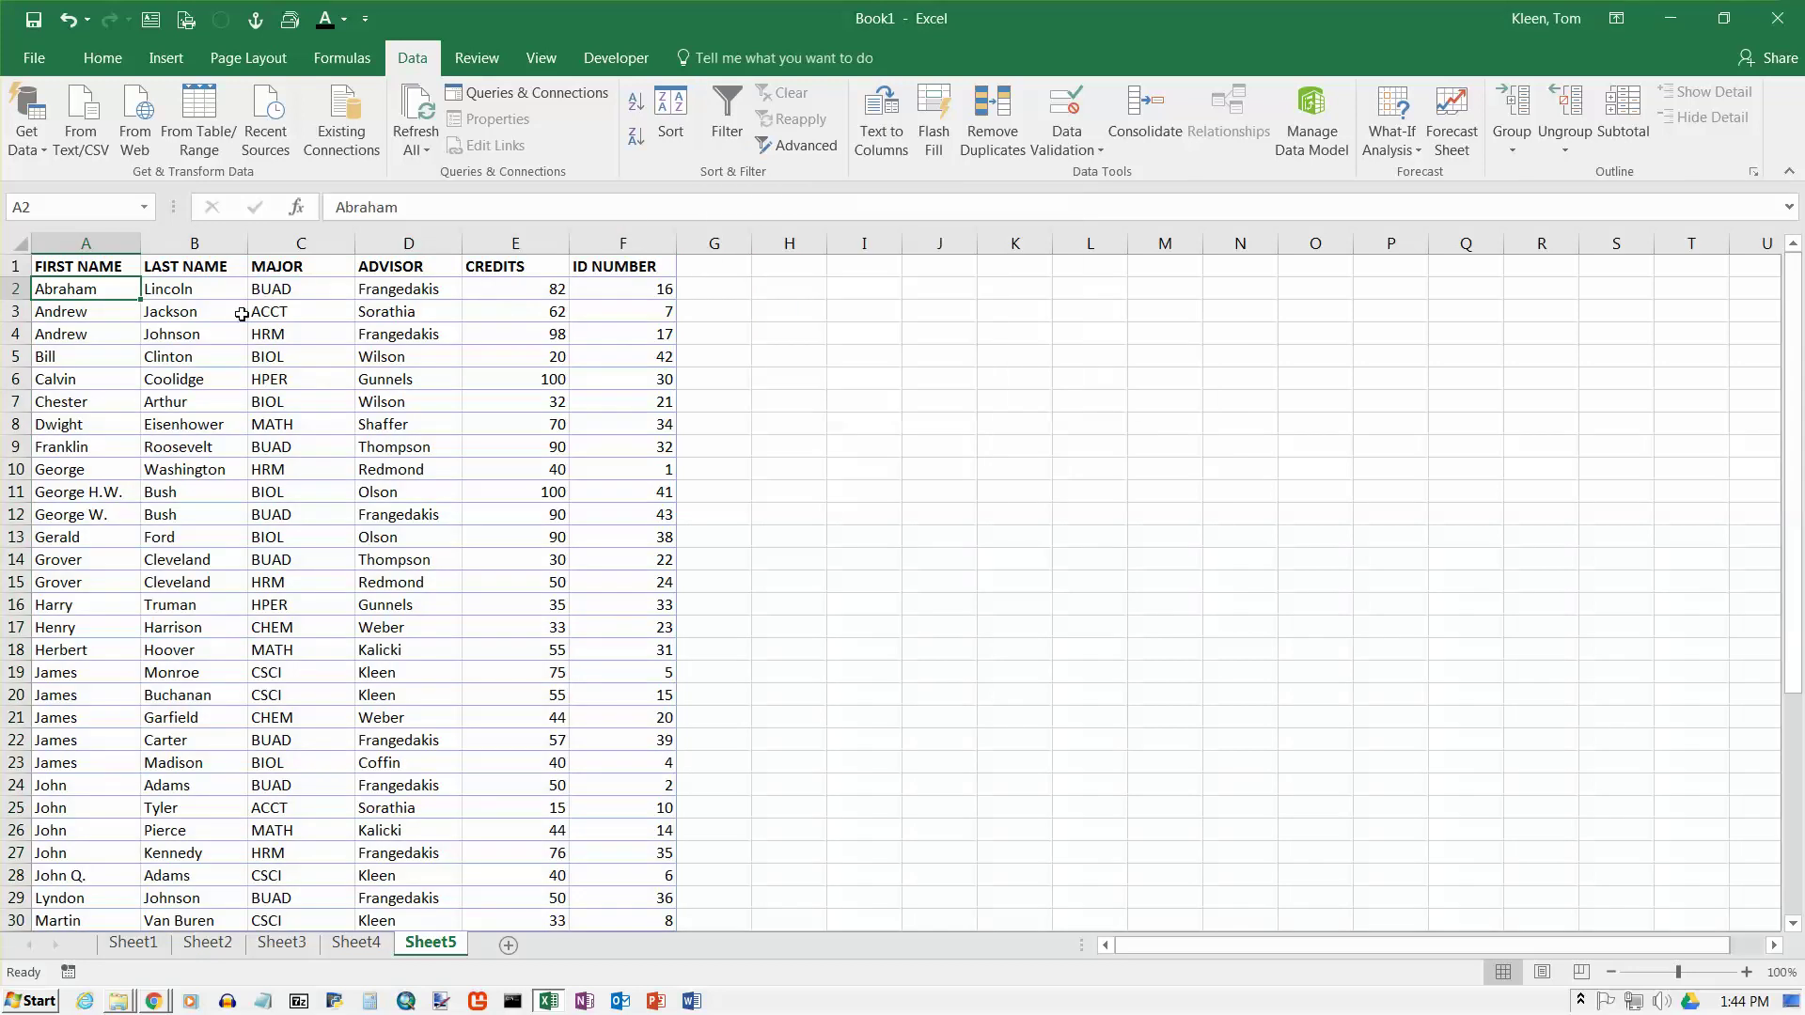
# - Add filter dropdowns to the FIRST NAME through ID NUMBER headers in row 1
pyautogui.click(727, 122)
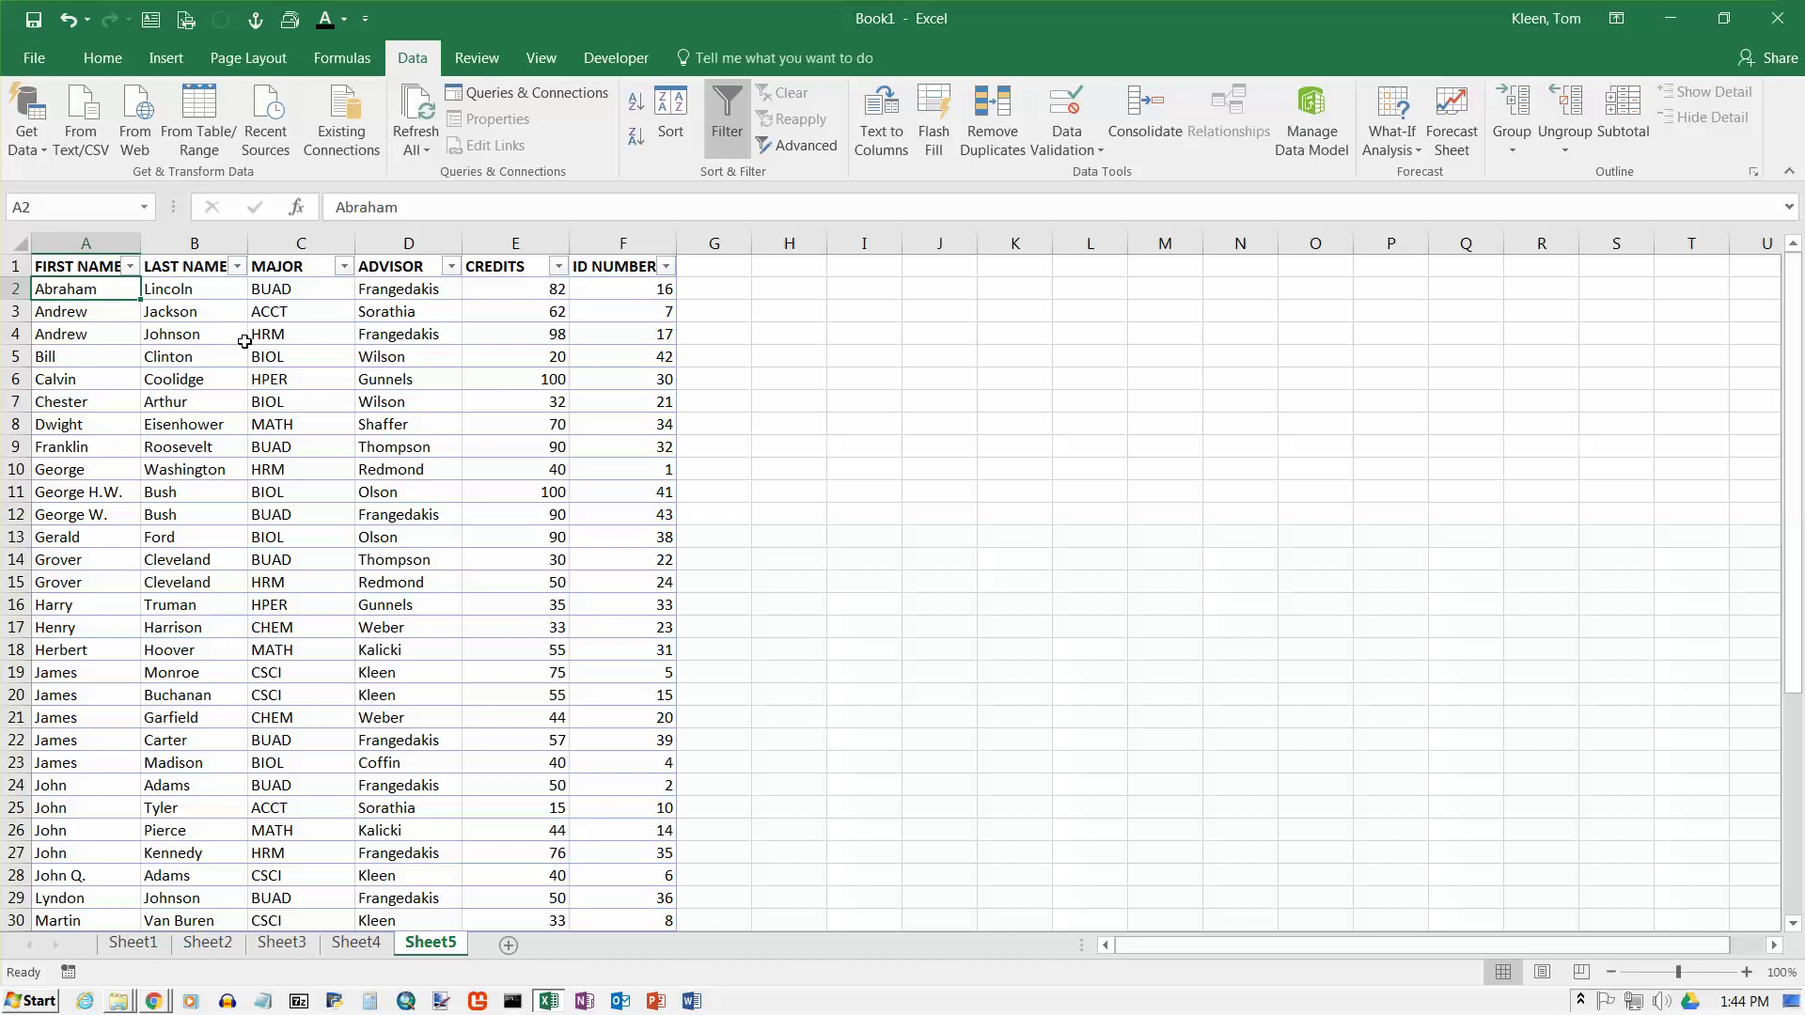
pyautogui.press('Up')
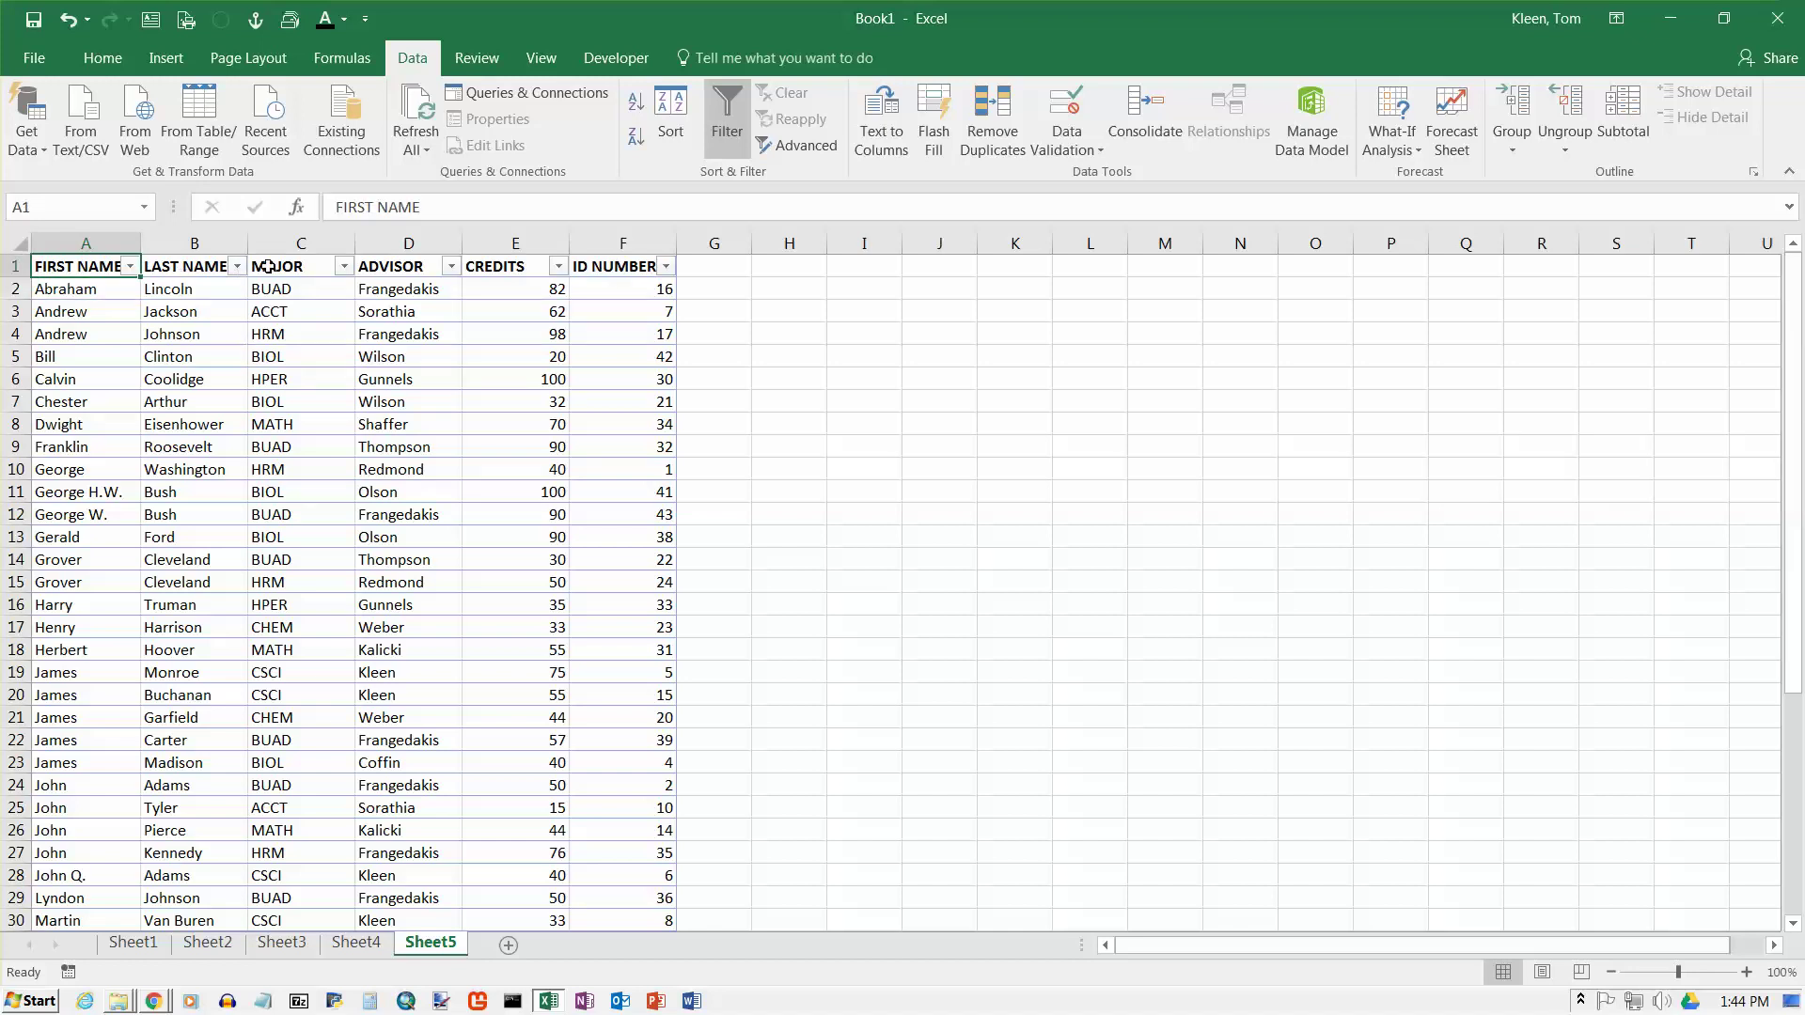
pyautogui.click(193, 264)
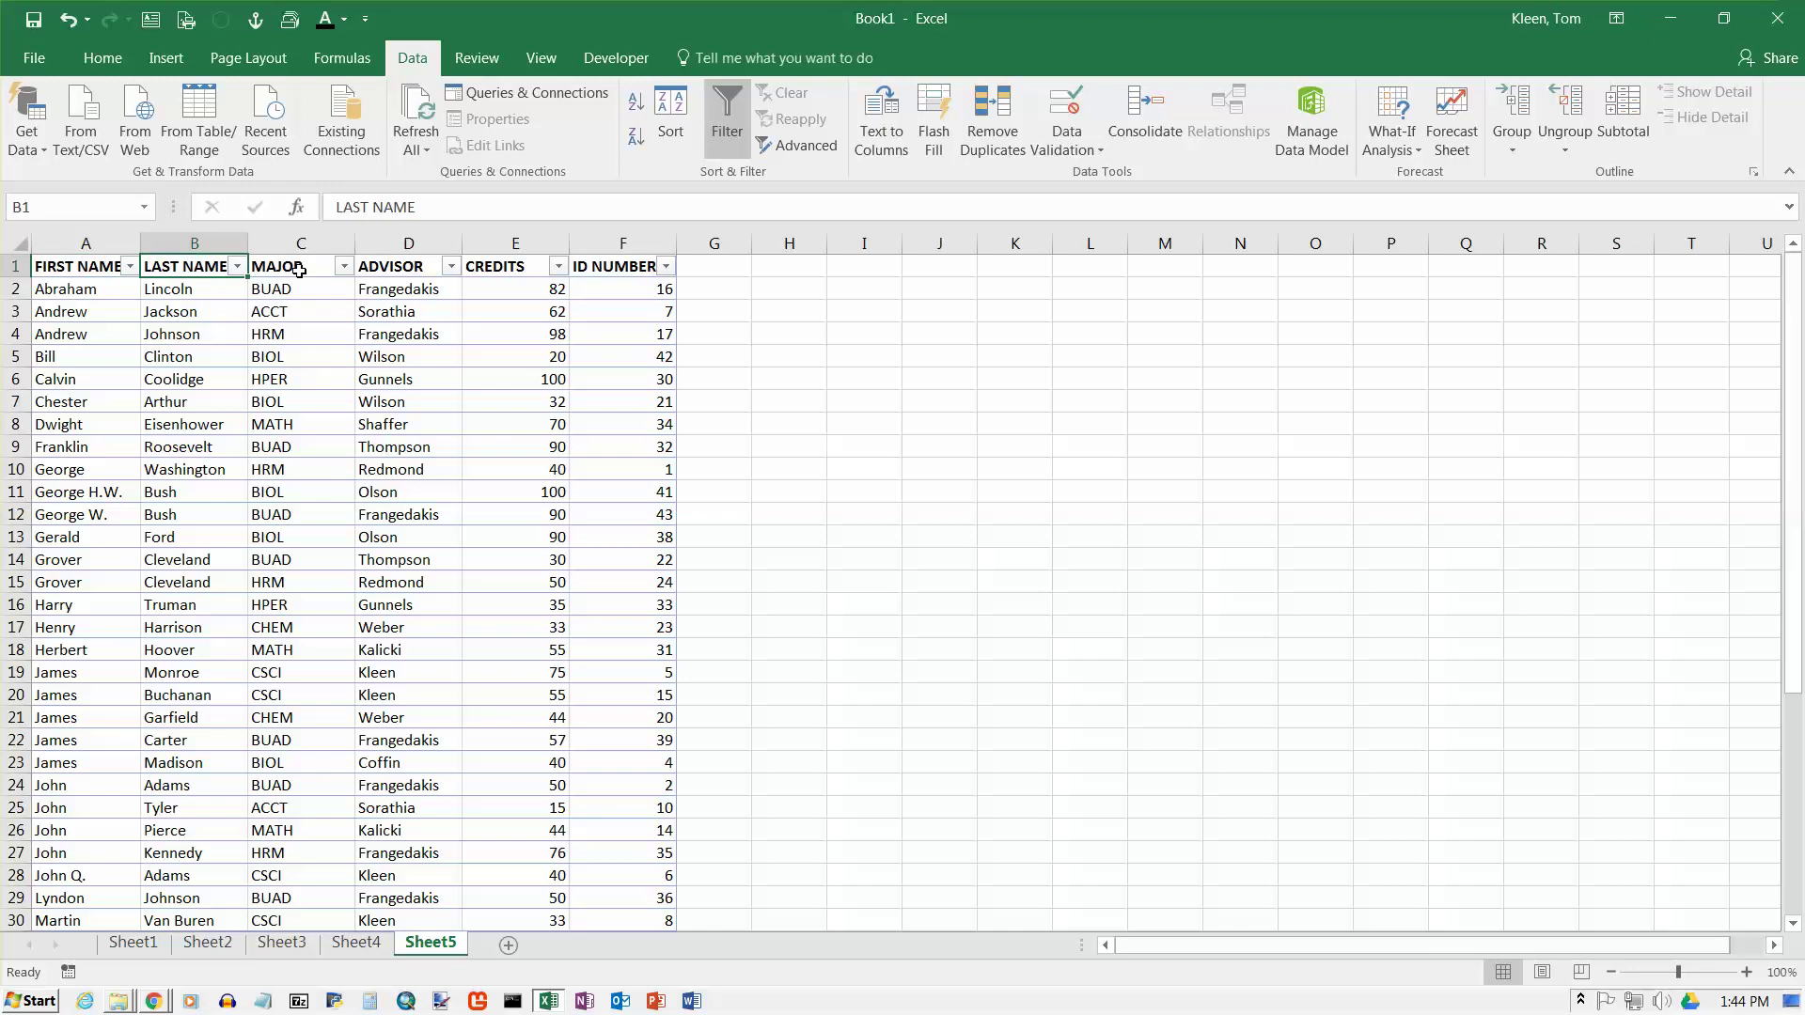
pyautogui.click(508, 267)
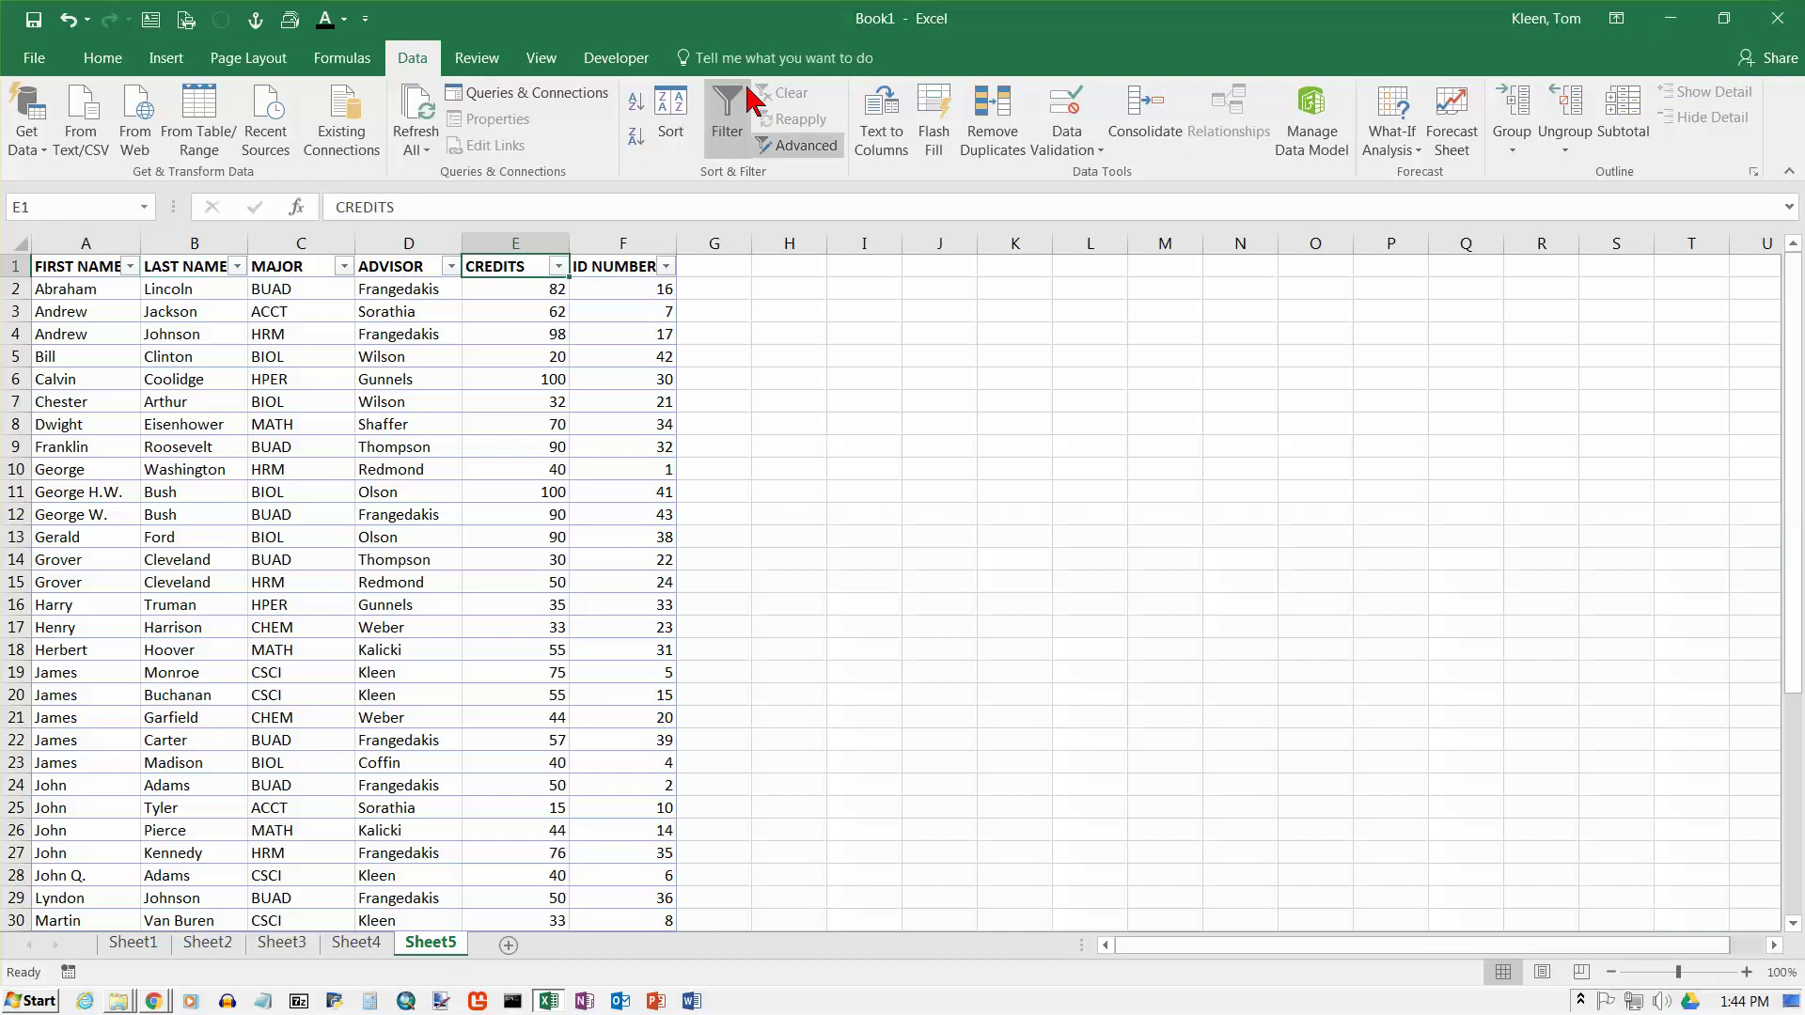
pyautogui.click(71, 271)
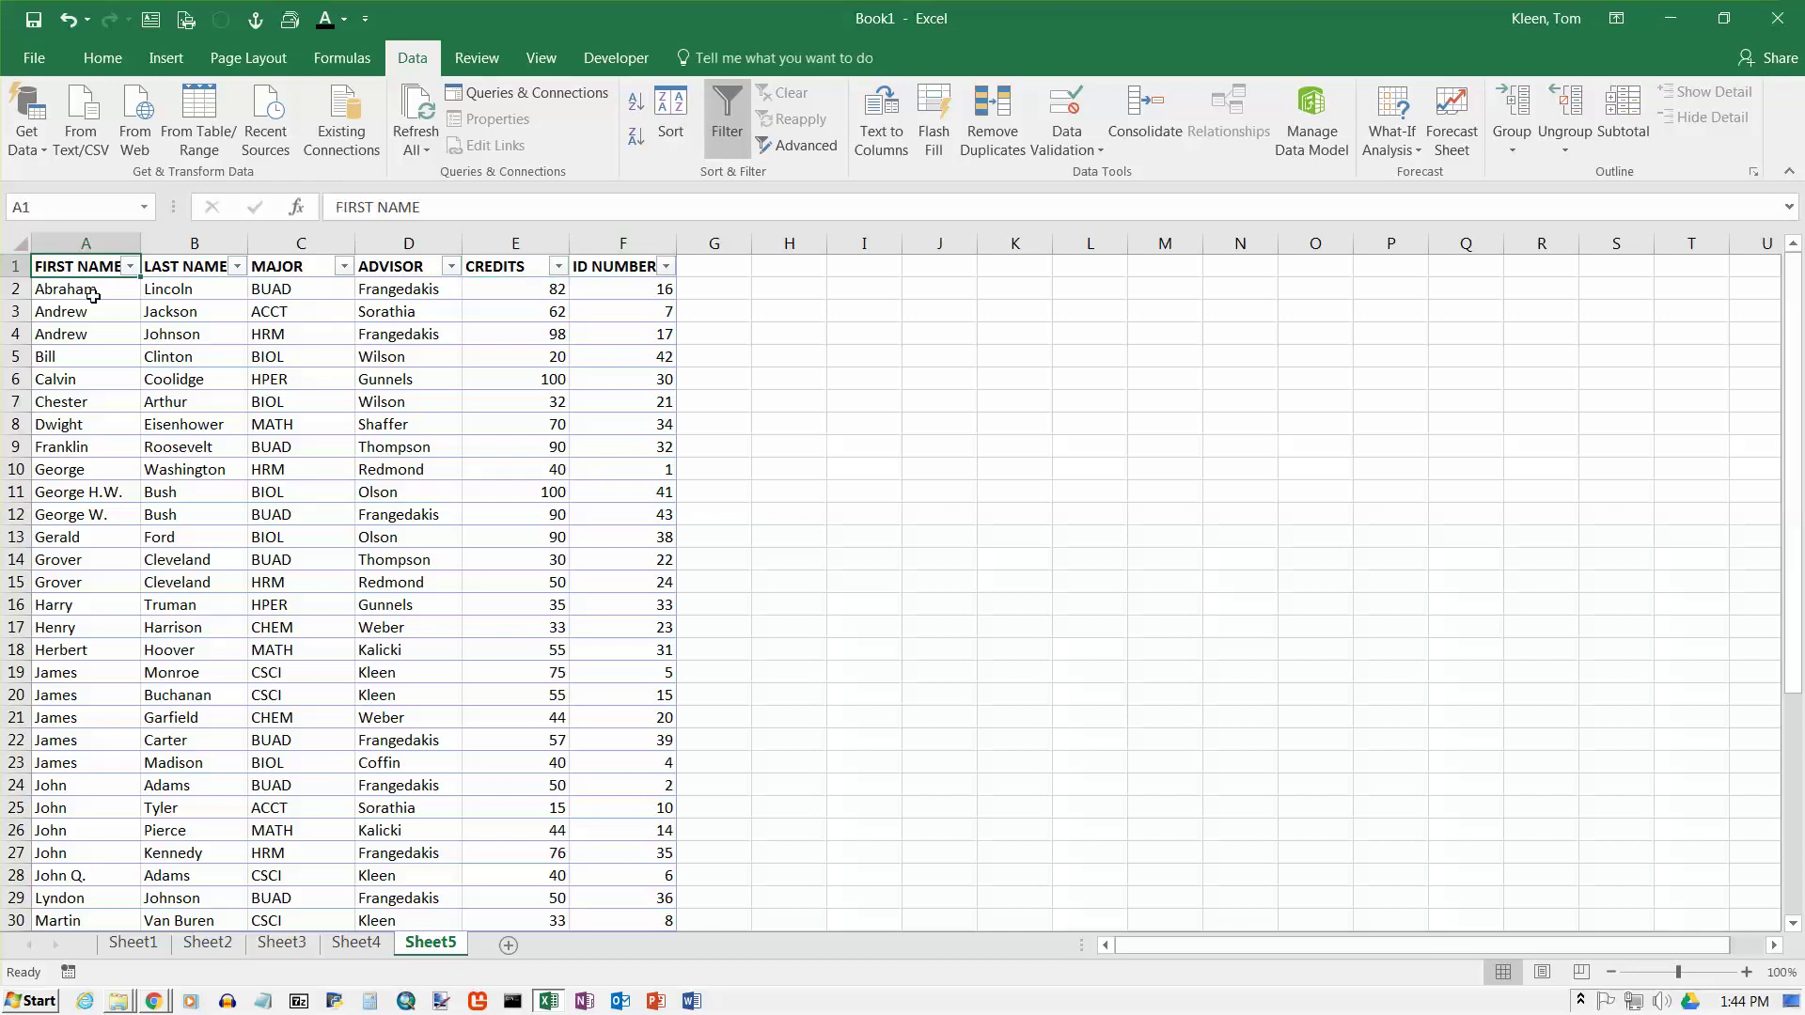